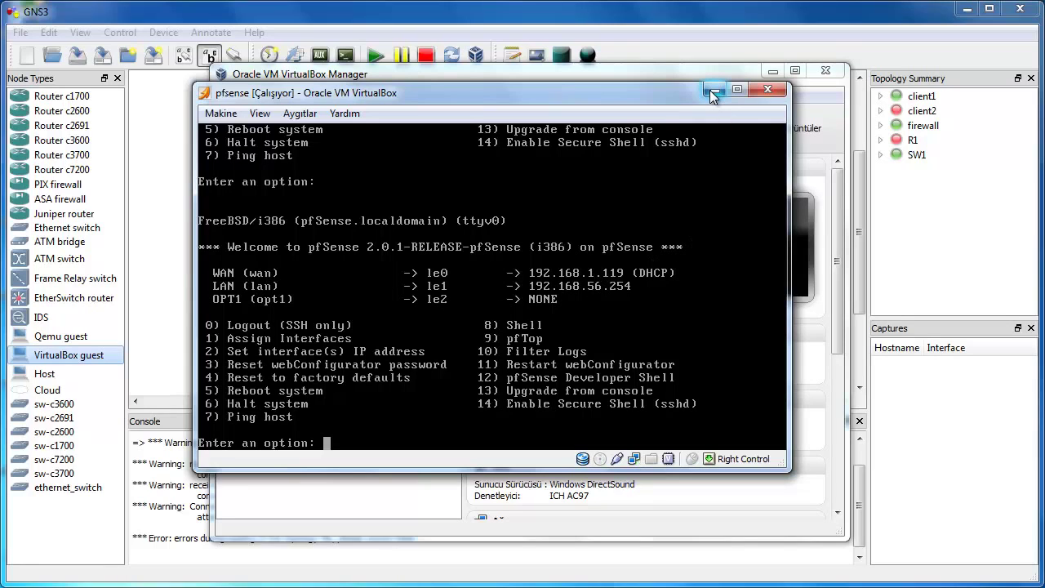
Review the network settings of adapters 1, 2 and 3 of the running pfsense virtual machine, then minimize its window.
double_click(668, 458)
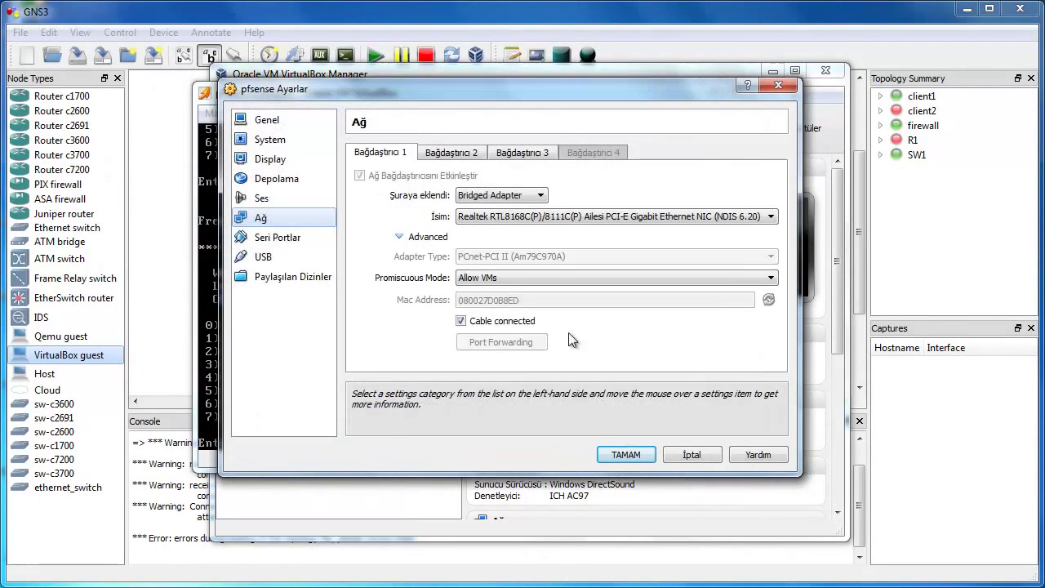
click(448, 153)
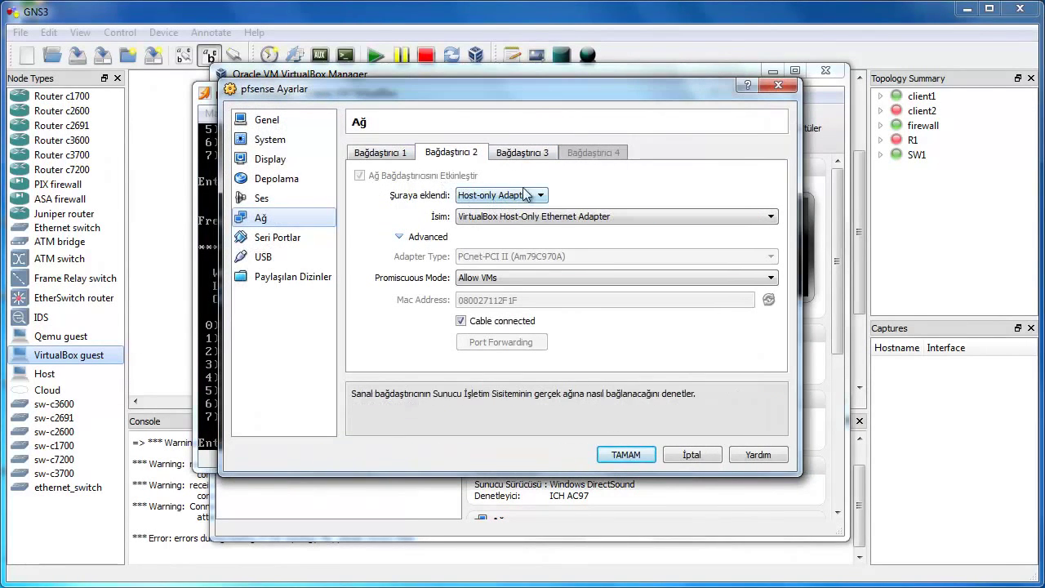
click(526, 153)
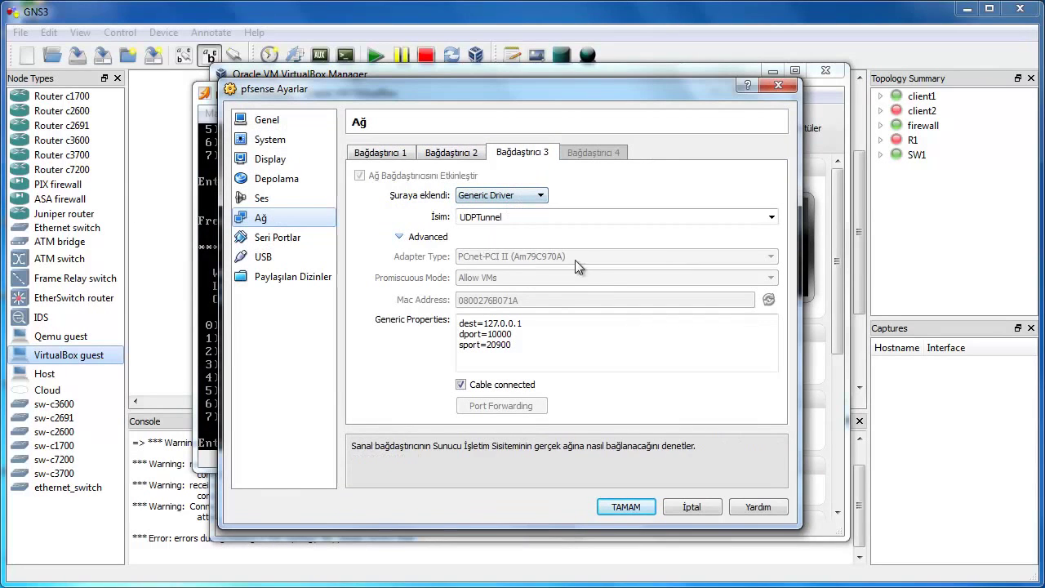
click(626, 507)
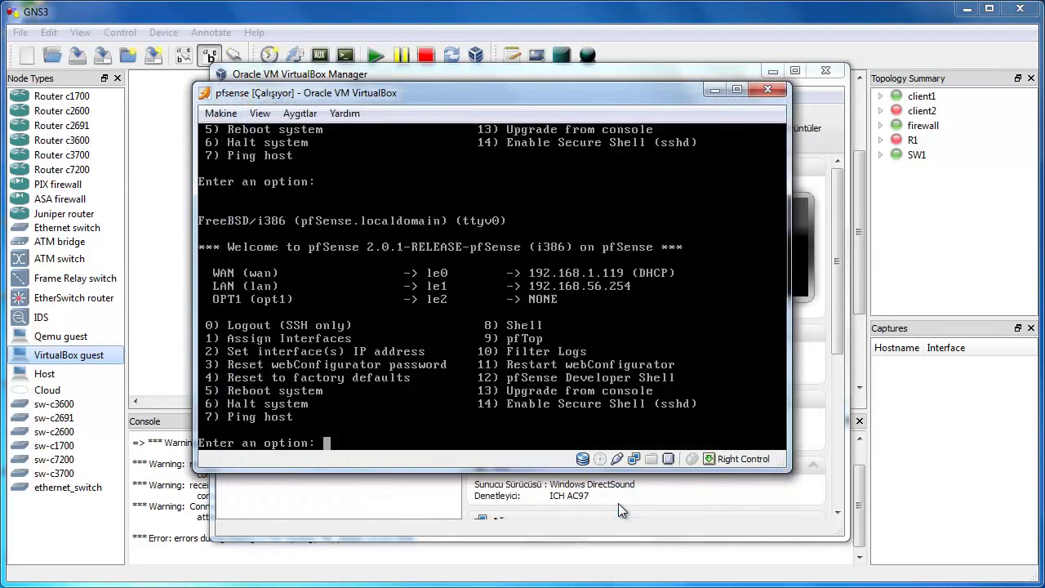
click(713, 90)
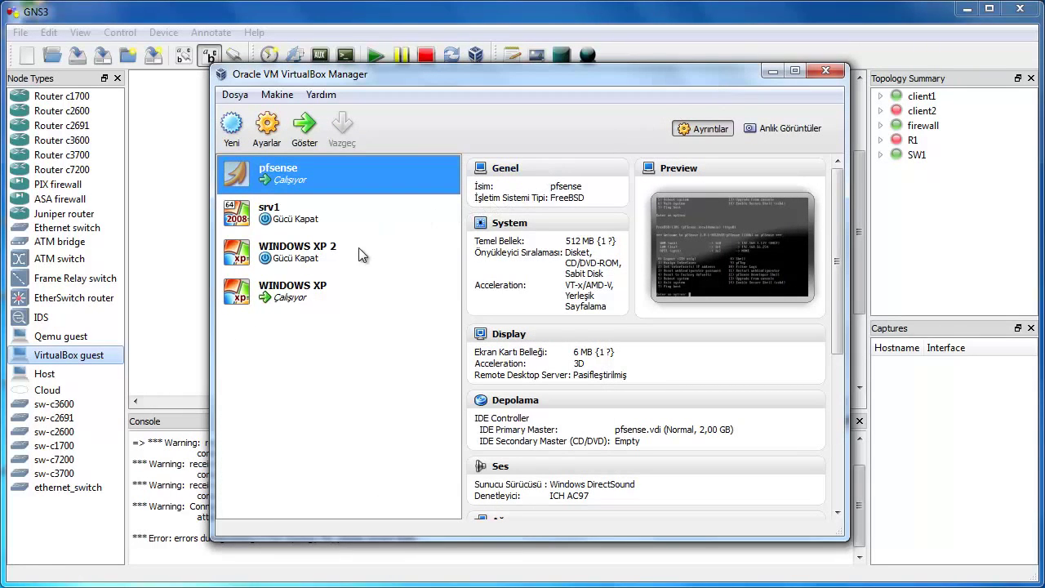
Review the network adapter settings of the WINDOWS XP virtual machine and return to the GNS3 topology.
double_click(343, 282)
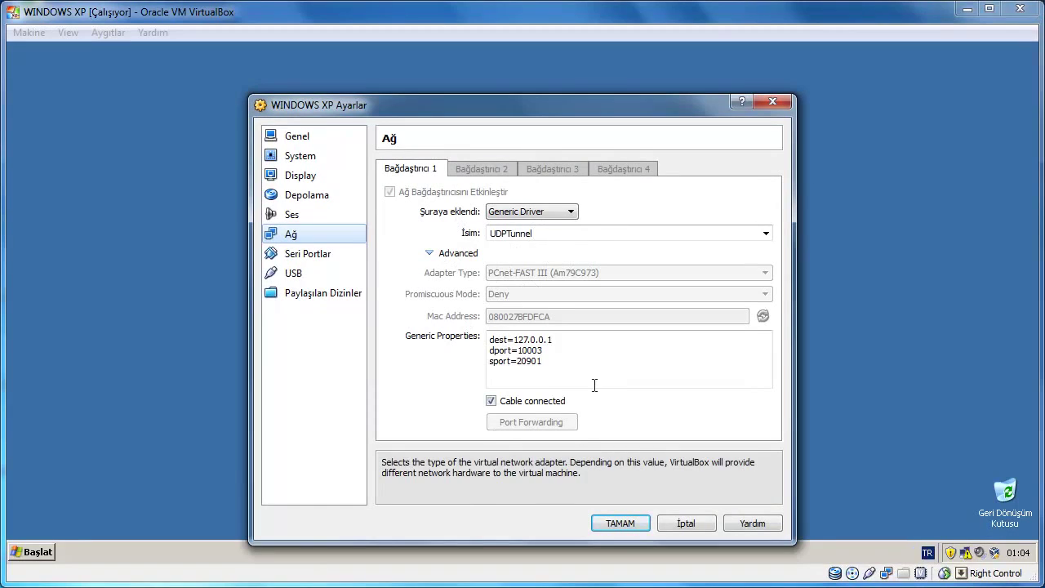
click(609, 523)
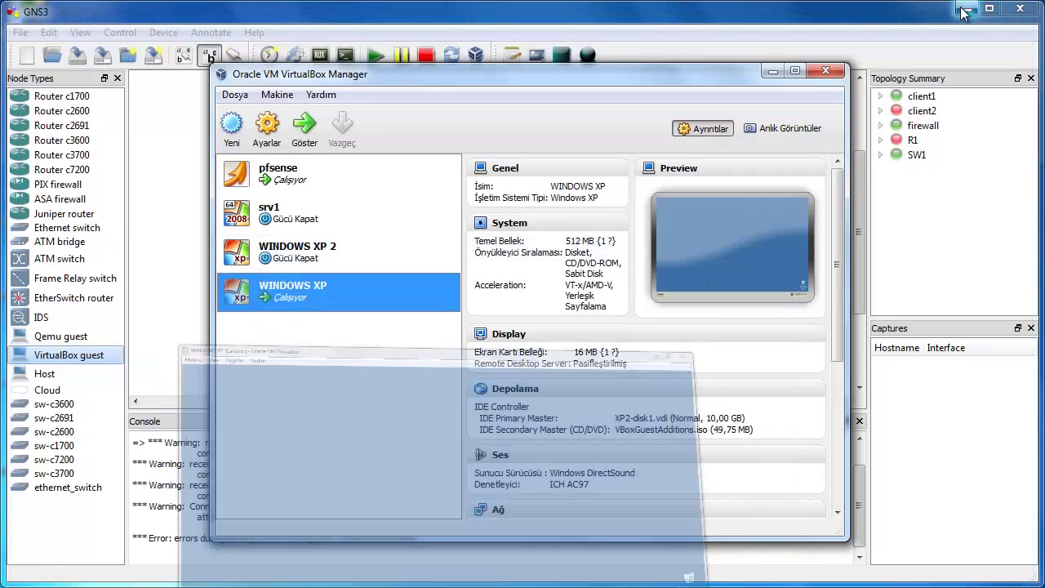
click(967, 9)
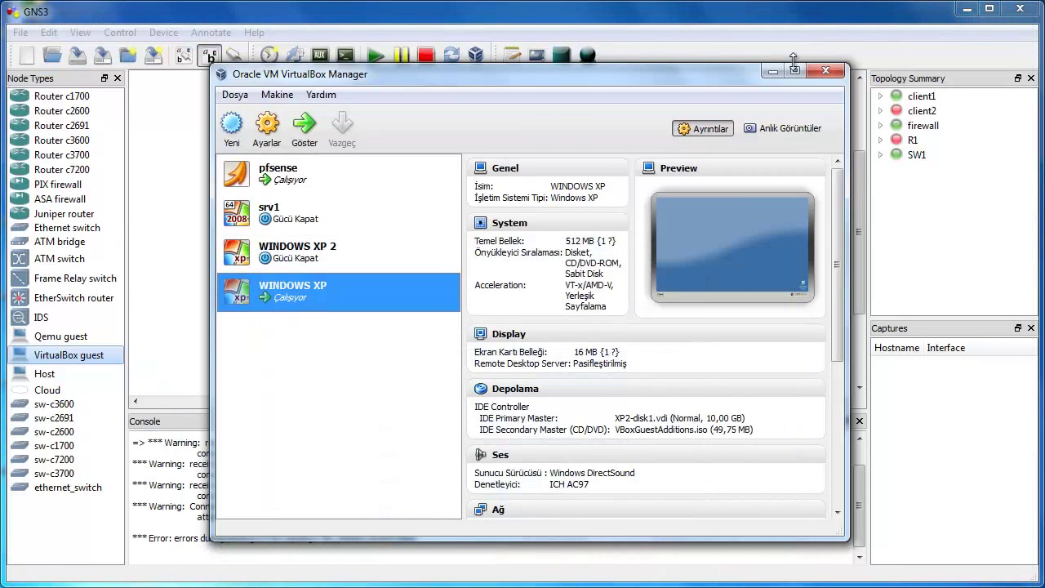
click(771, 71)
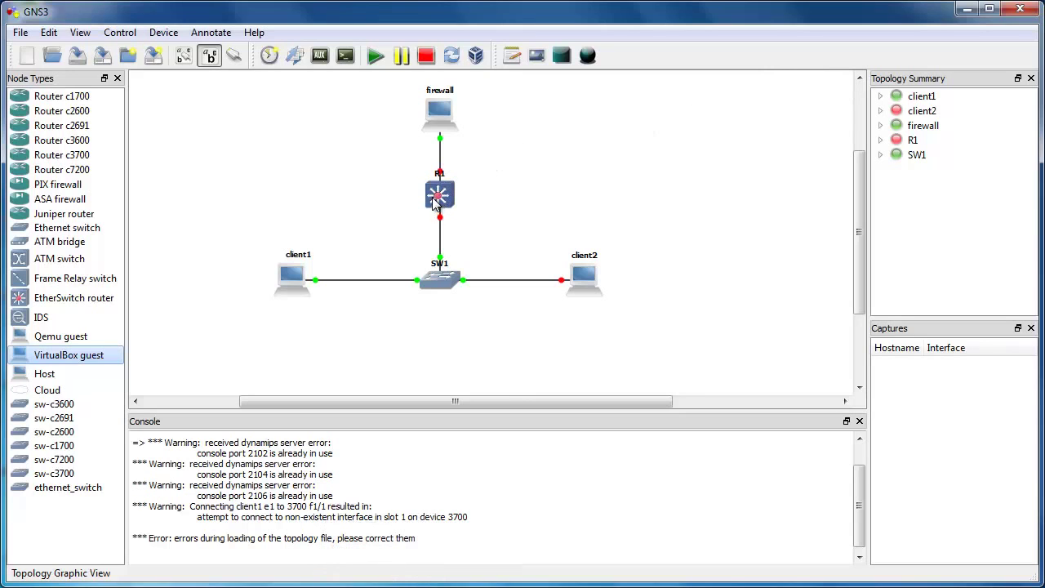
Switch to the pfSense web interface in Chrome and delete the OPT1 interface assignment.
mouse_move(436, 196)
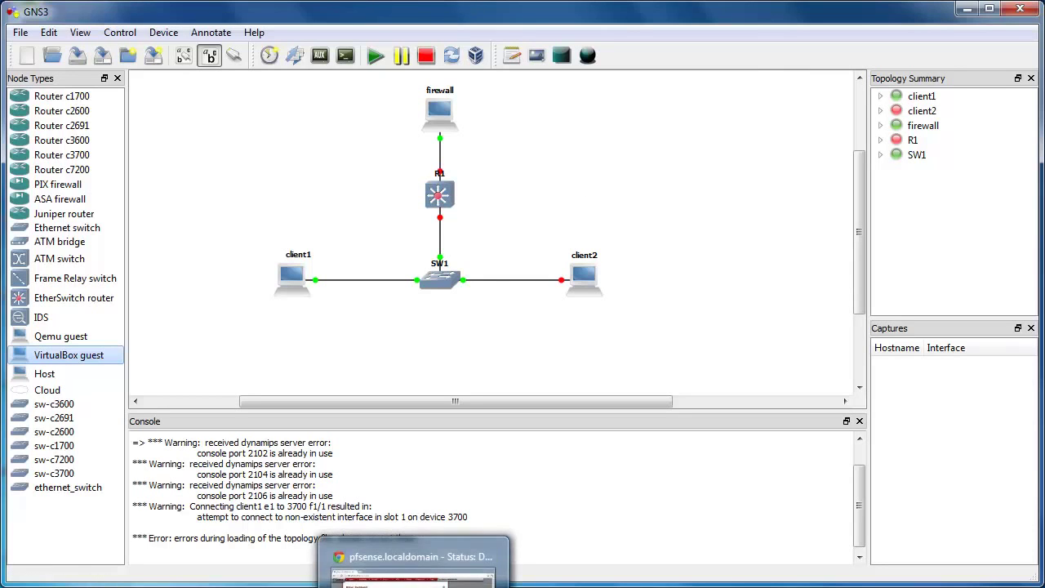
key(alt+Tab)
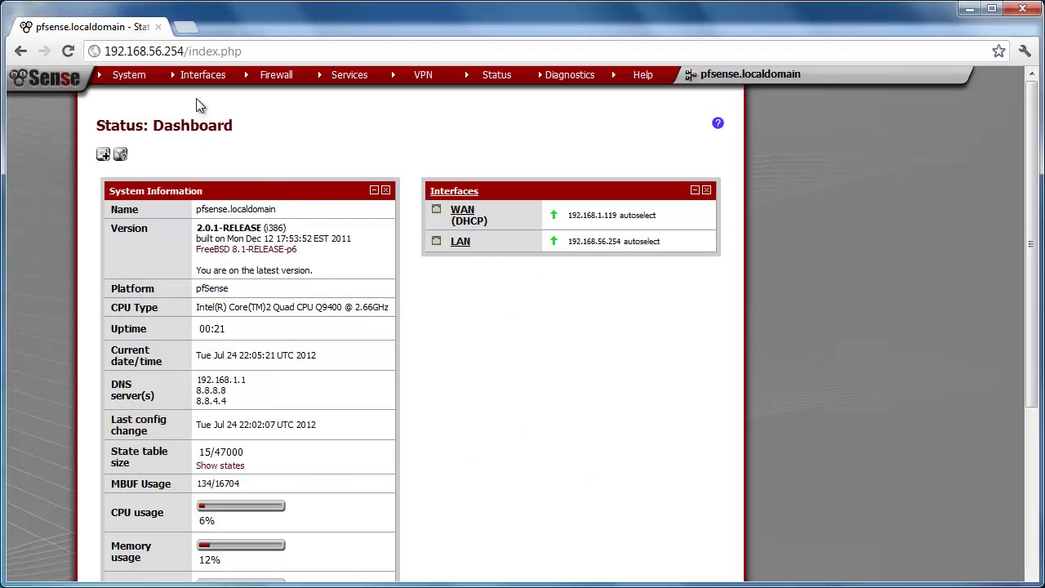
click(41, 80)
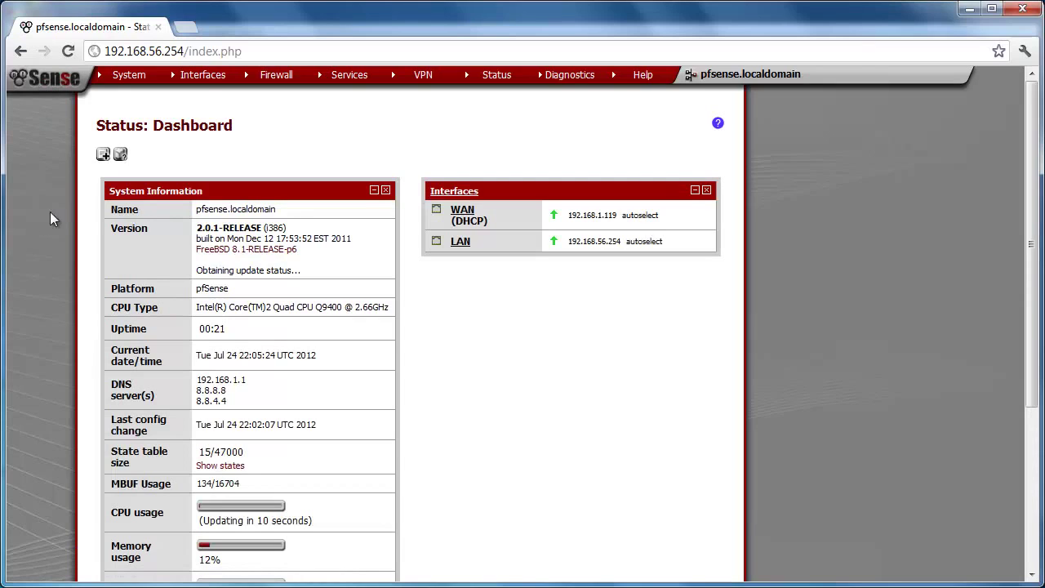
mouse_move(202, 76)
click(198, 94)
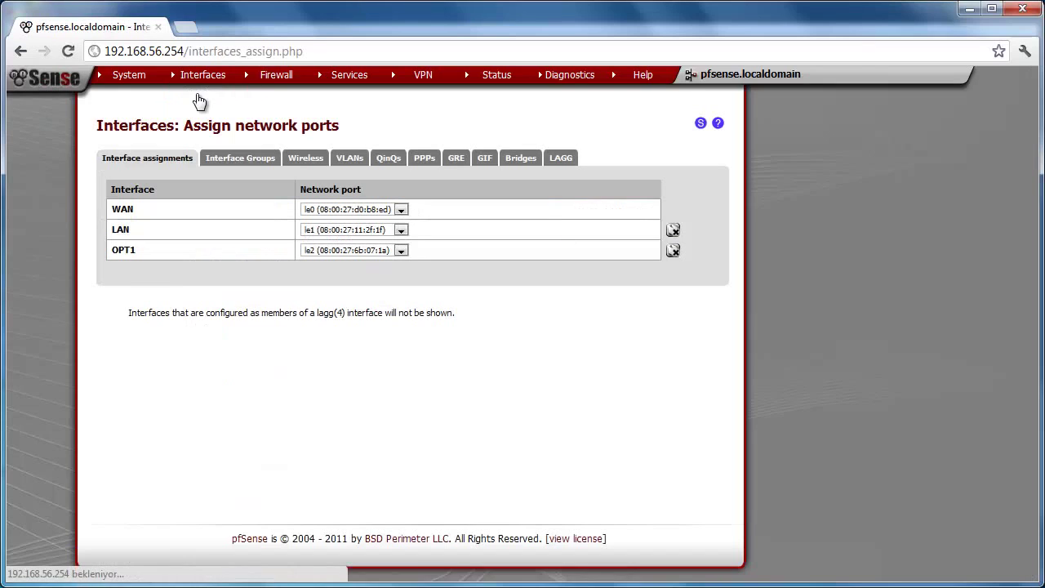
click(672, 254)
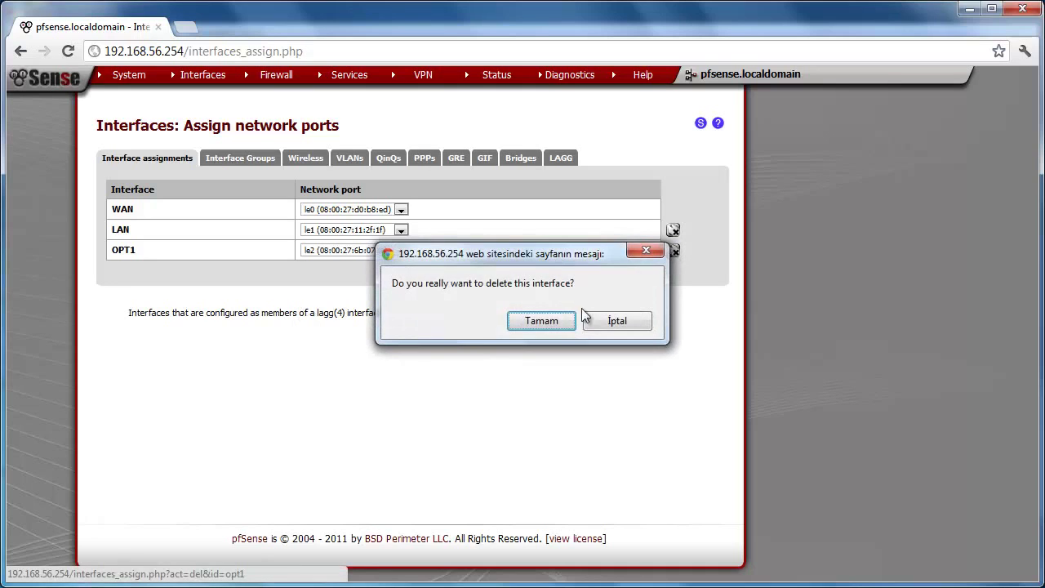
click(543, 322)
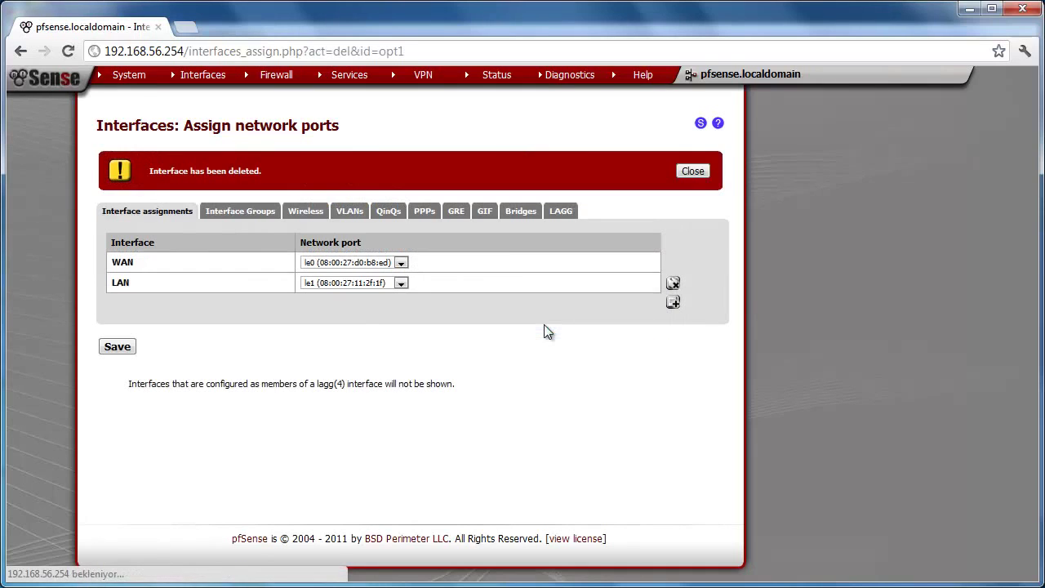
click(691, 172)
Create a VLAN on parent interface le2 with tag 2 and description vlan2, and save it.
click(351, 163)
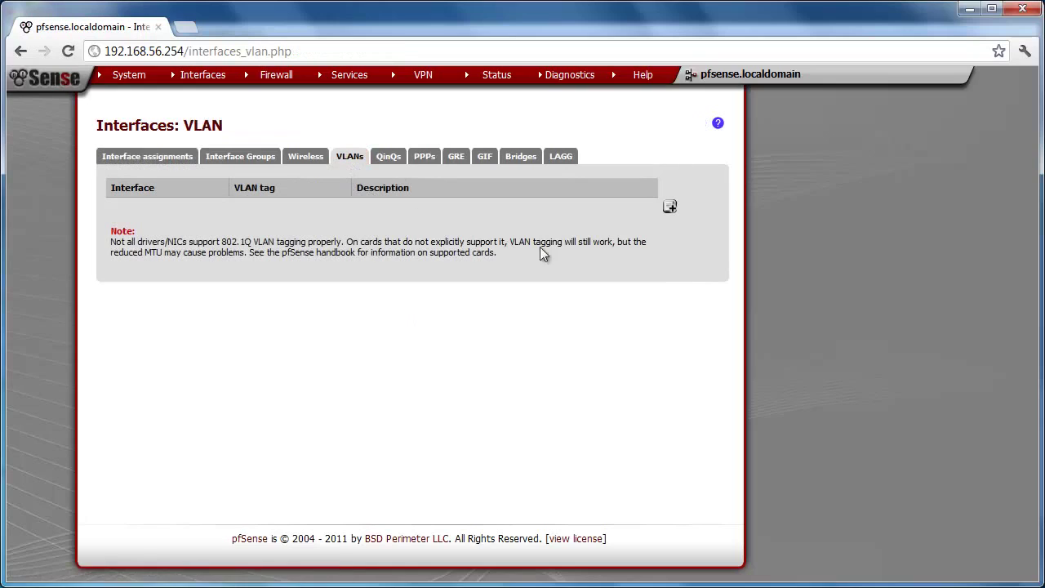
click(669, 209)
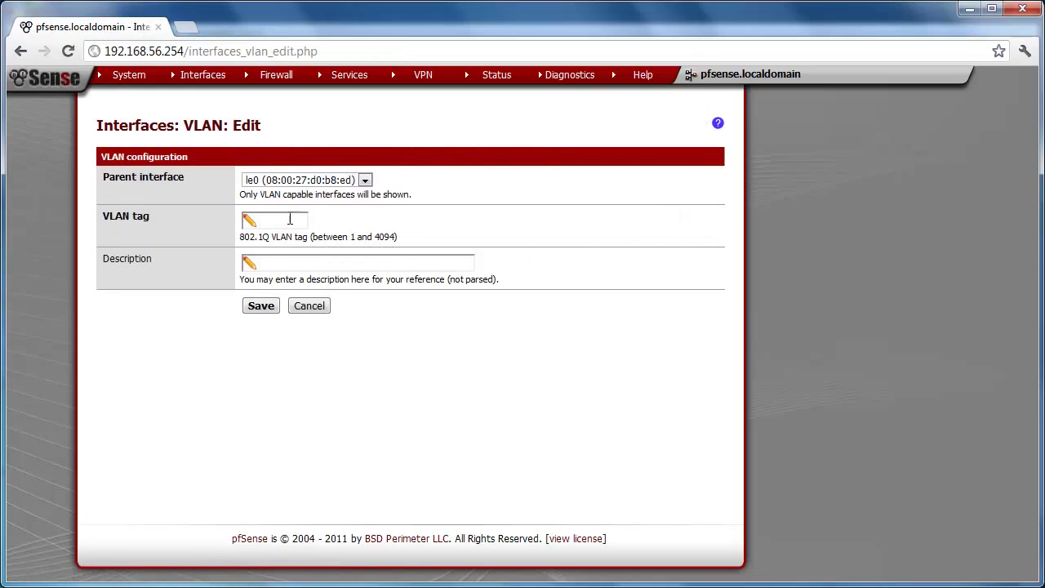
click(294, 186)
click(294, 189)
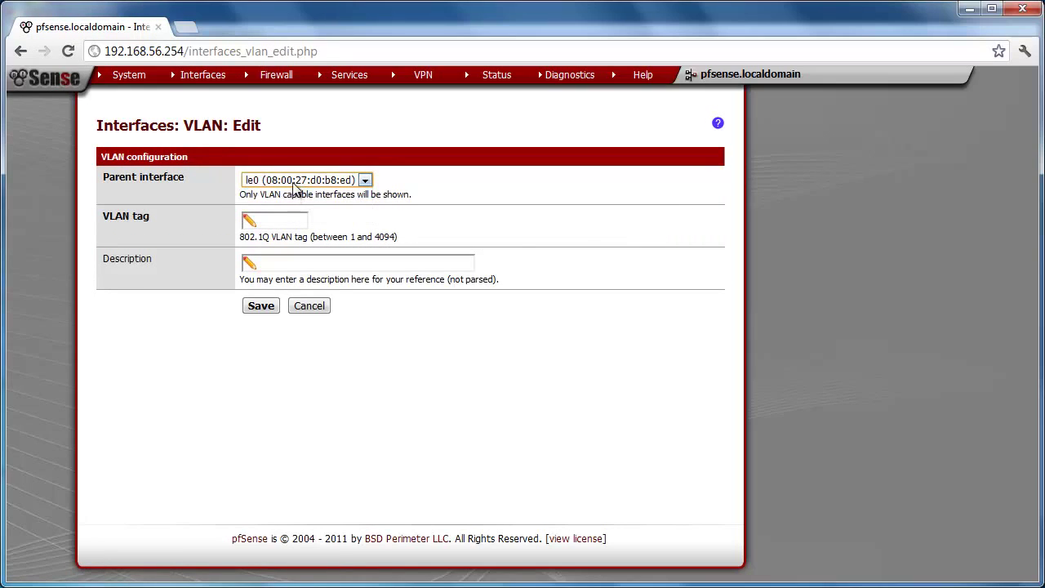
click(294, 188)
click(289, 214)
click(289, 218)
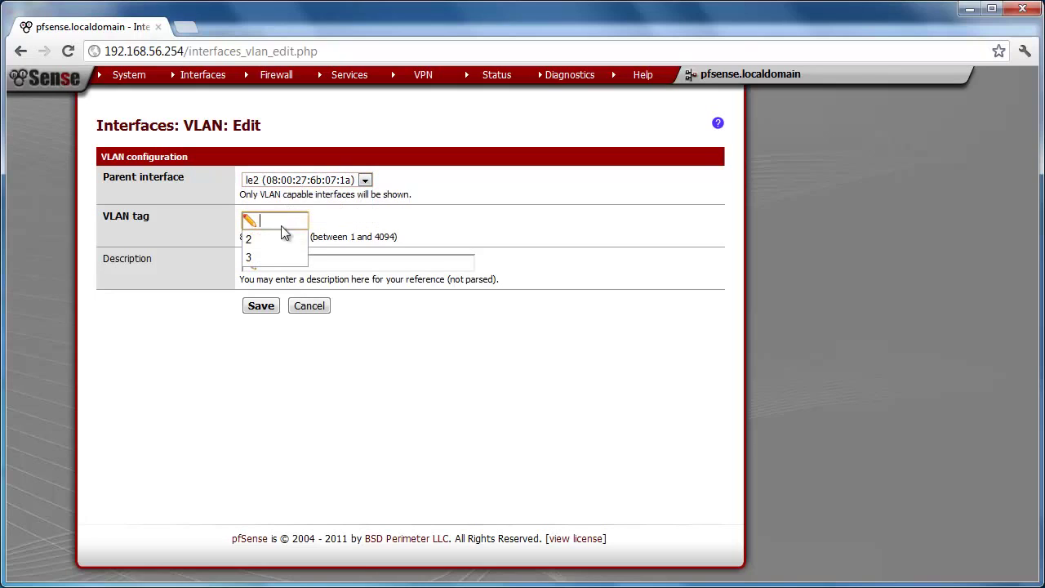
click(269, 261)
click(259, 283)
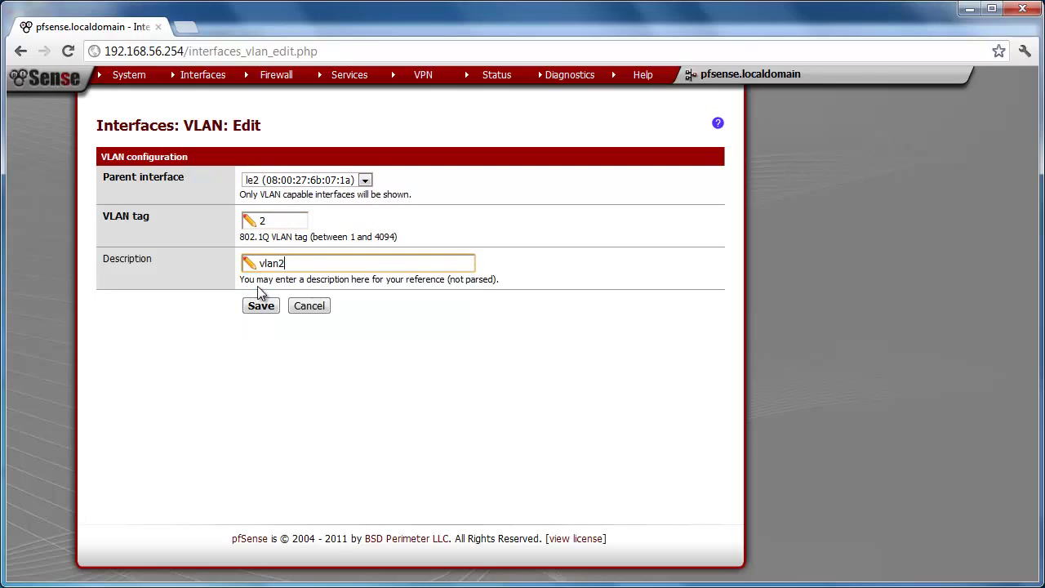
click(260, 306)
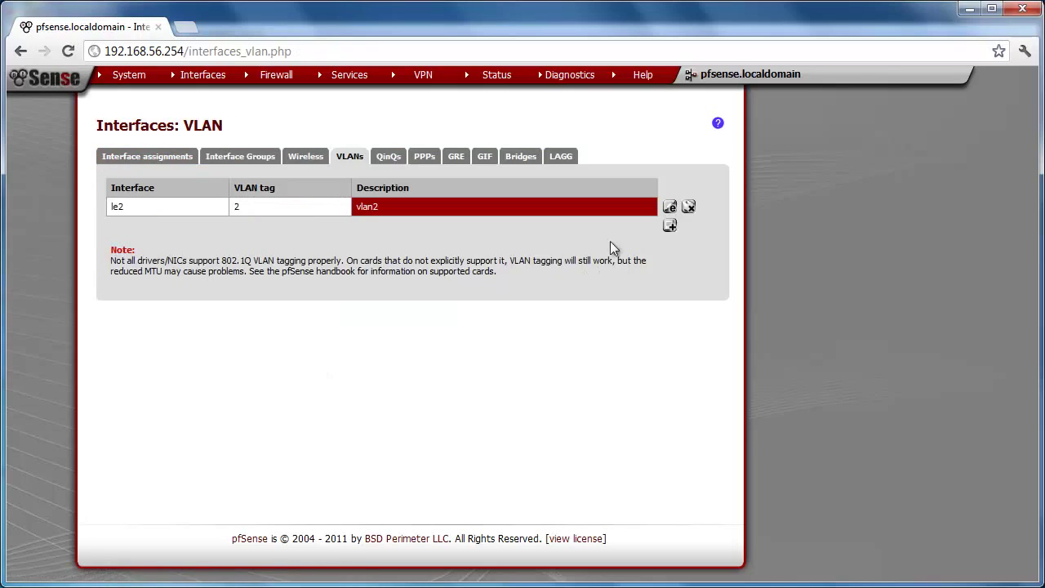
Create a second VLAN on parent interface le2 with tag 3 and description vlan3, and save it.
click(669, 227)
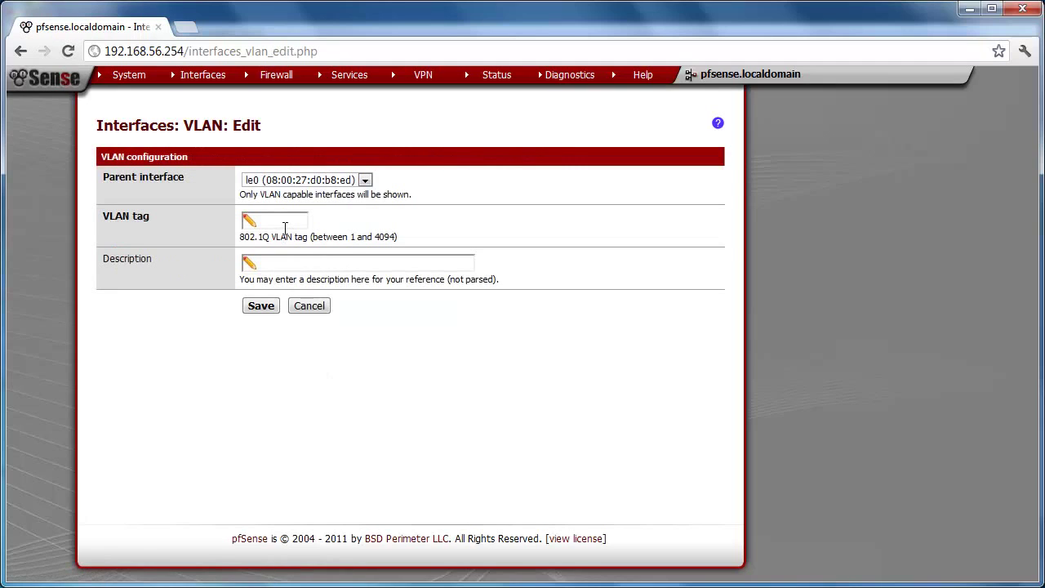
click(305, 178)
click(287, 212)
double_click(284, 219)
click(254, 254)
click(269, 263)
click(260, 300)
click(262, 306)
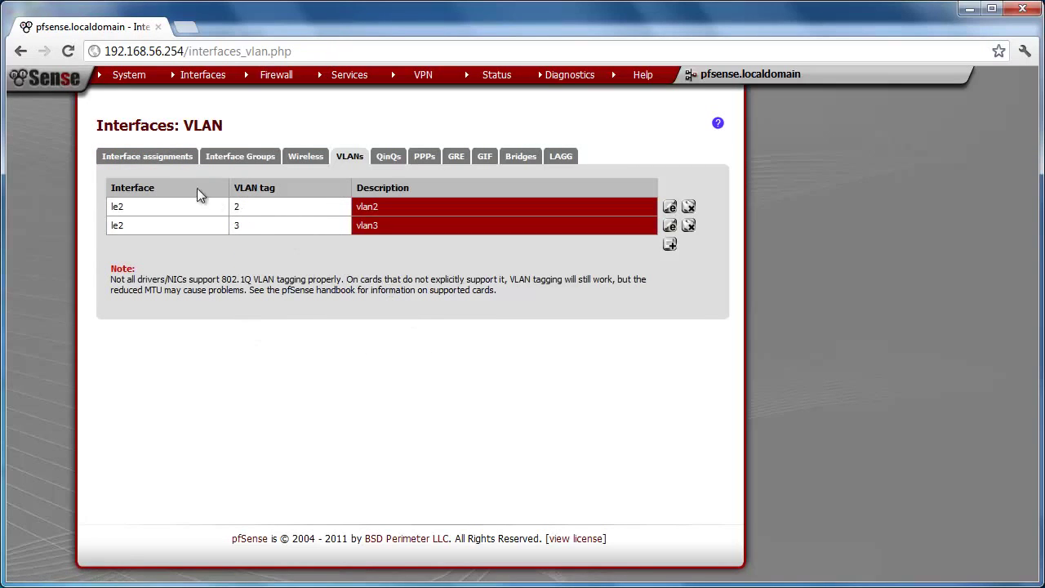
Add the OPT1 interface assignment, set its network port to VLAN 2 on le2 (vlan2), and save.
click(136, 157)
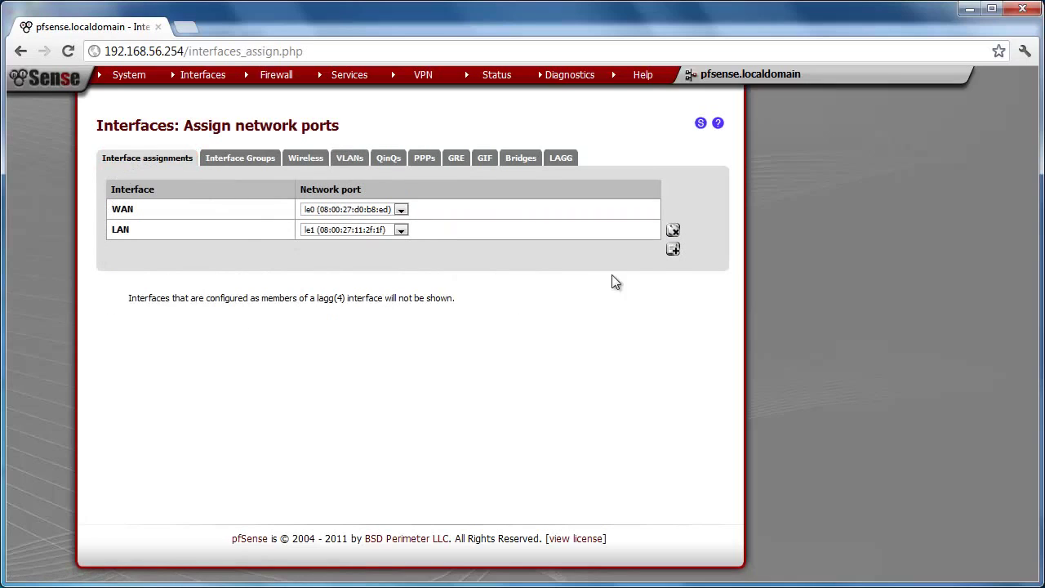
click(671, 251)
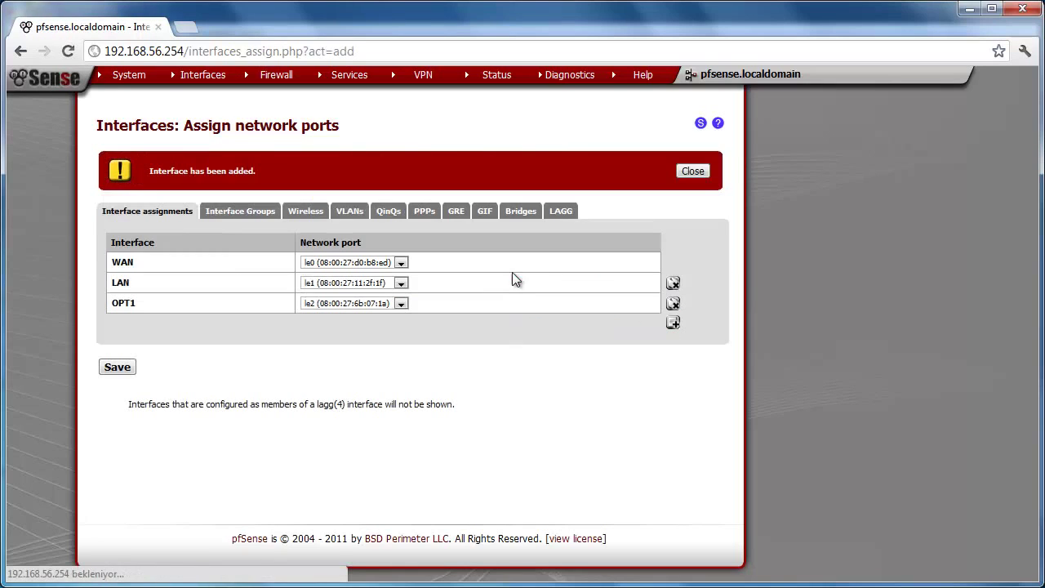
click(382, 304)
click(391, 352)
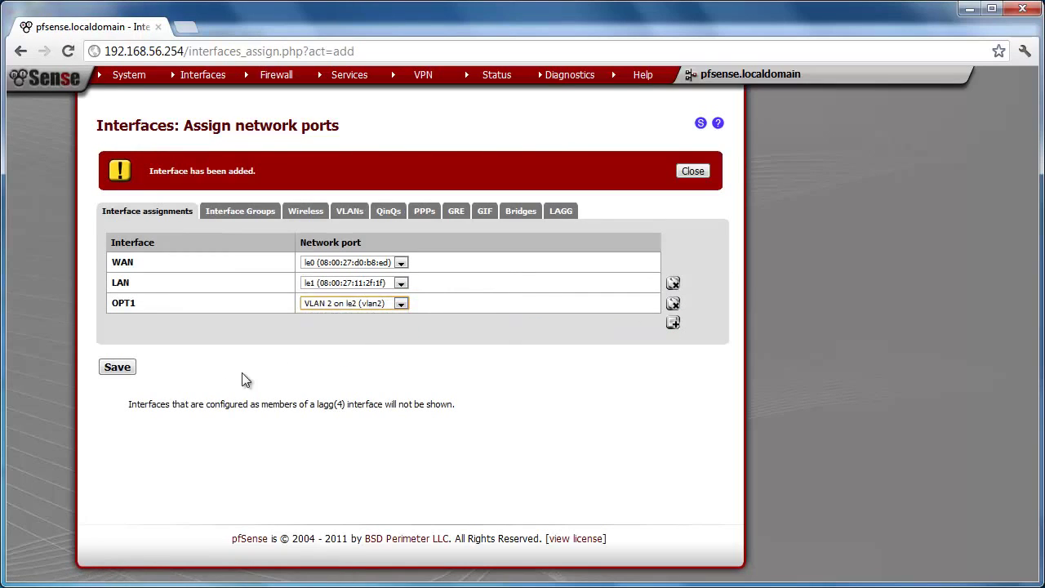
click(115, 367)
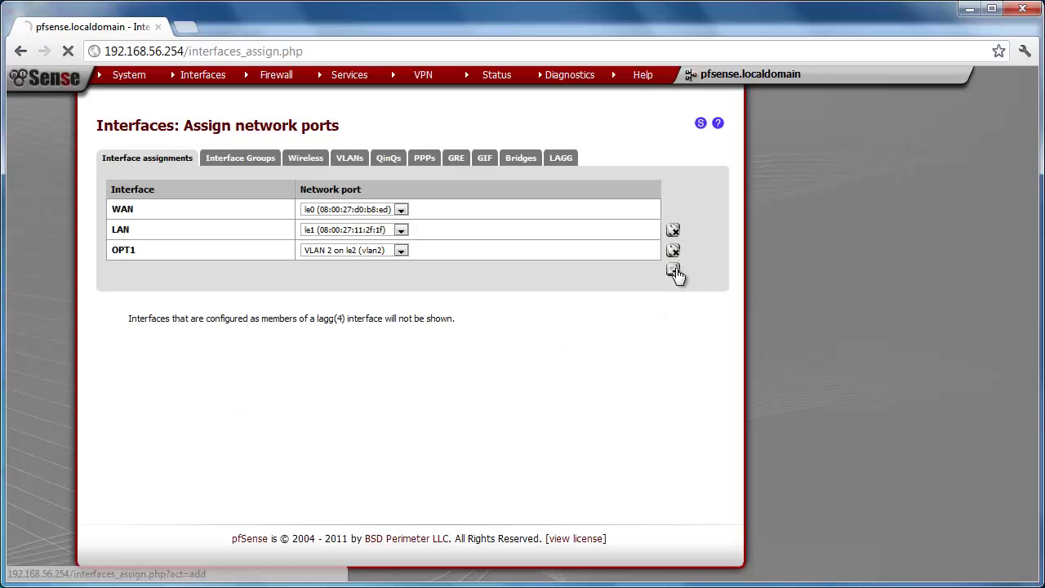
Add the OPT2 interface assignment, set its network port to VLAN 3 on le2 (vlan3), and save.
click(673, 271)
click(346, 324)
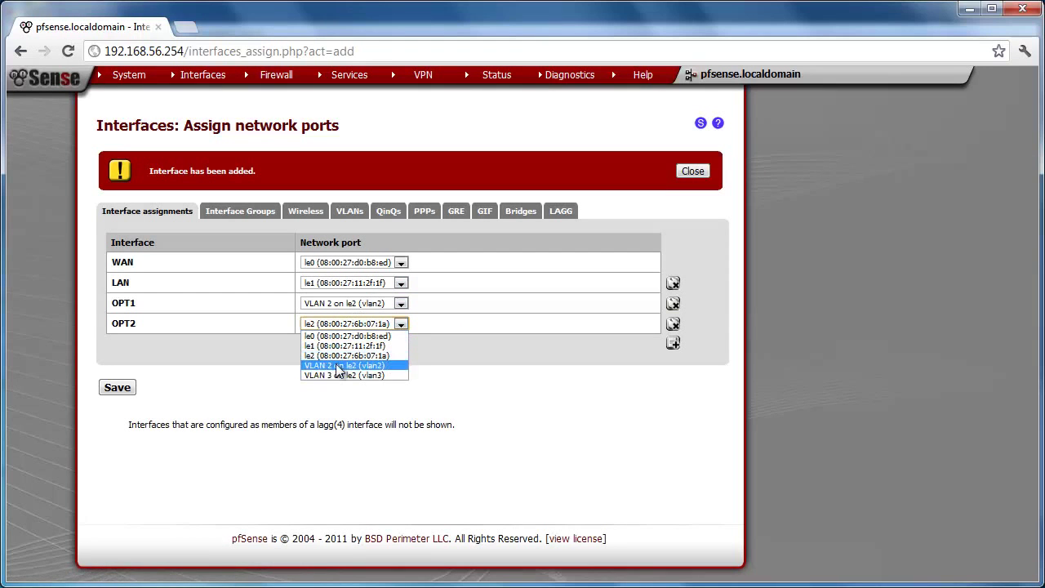
click(331, 375)
click(116, 392)
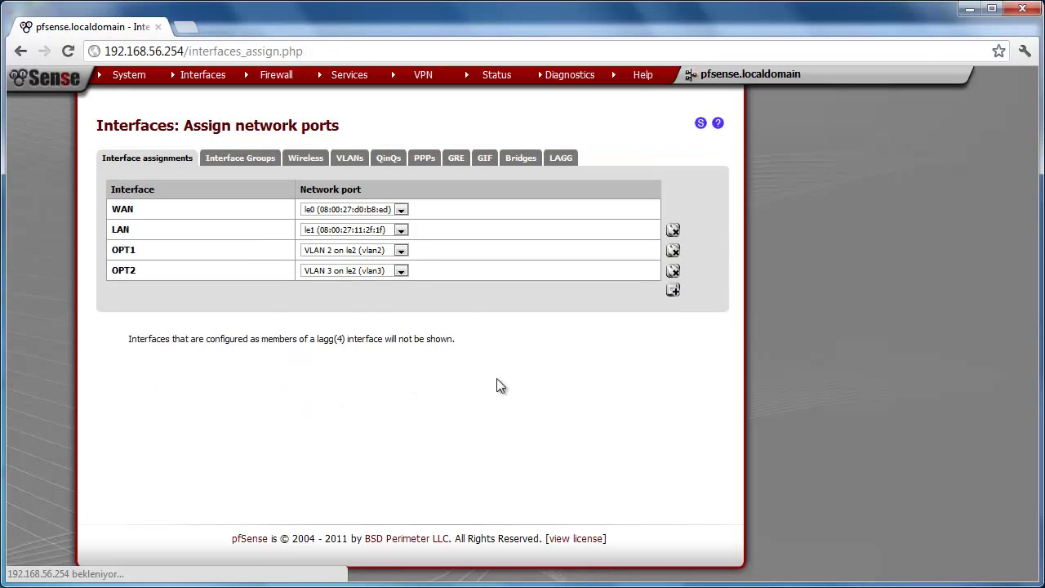
Enable the OPT1 interface, set its description to vlan2 and its type to Static.
mouse_move(211, 81)
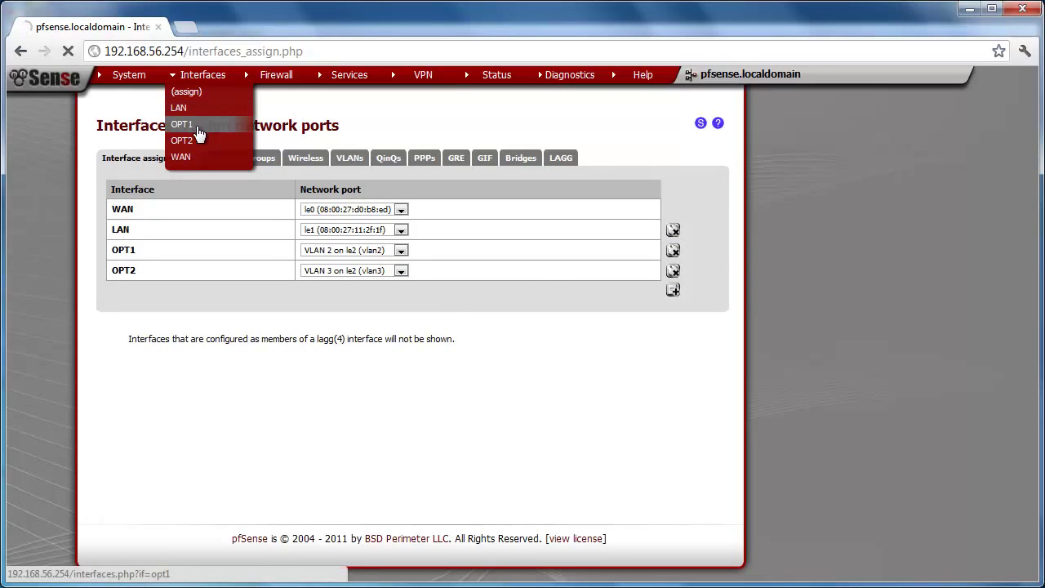
click(256, 195)
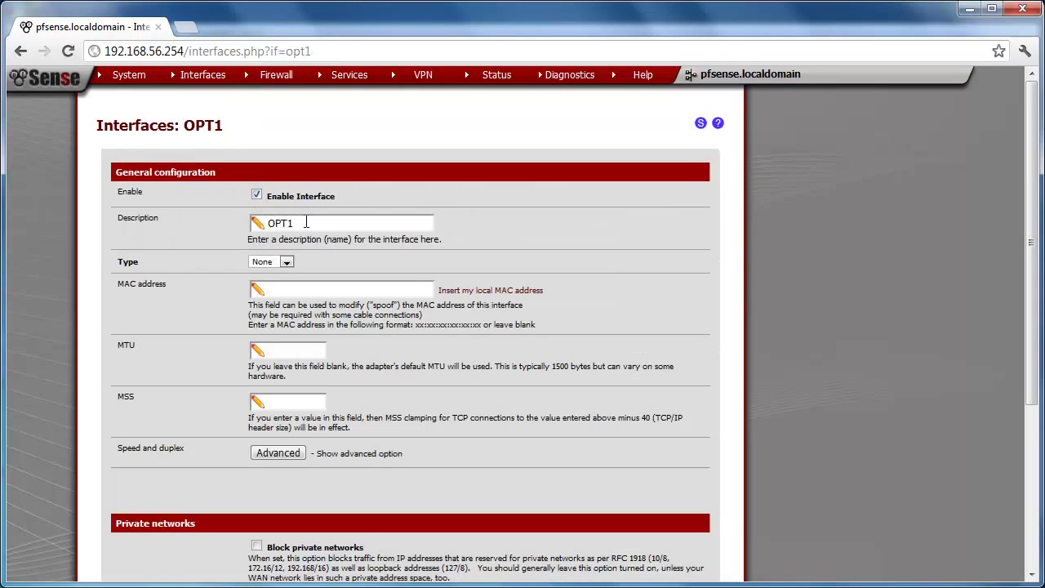
drag(306, 222, 101, 259)
text(vlan2)
click(269, 262)
click(264, 284)
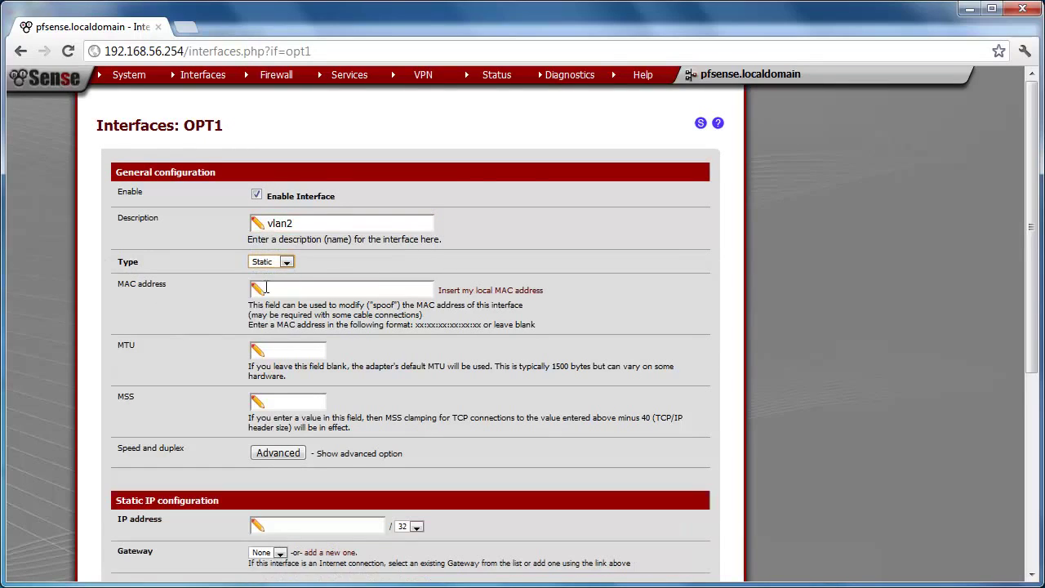
Set the vlan2 interface's static IP address to 192.168.2.1/24, save it and apply the changes.
click(302, 522)
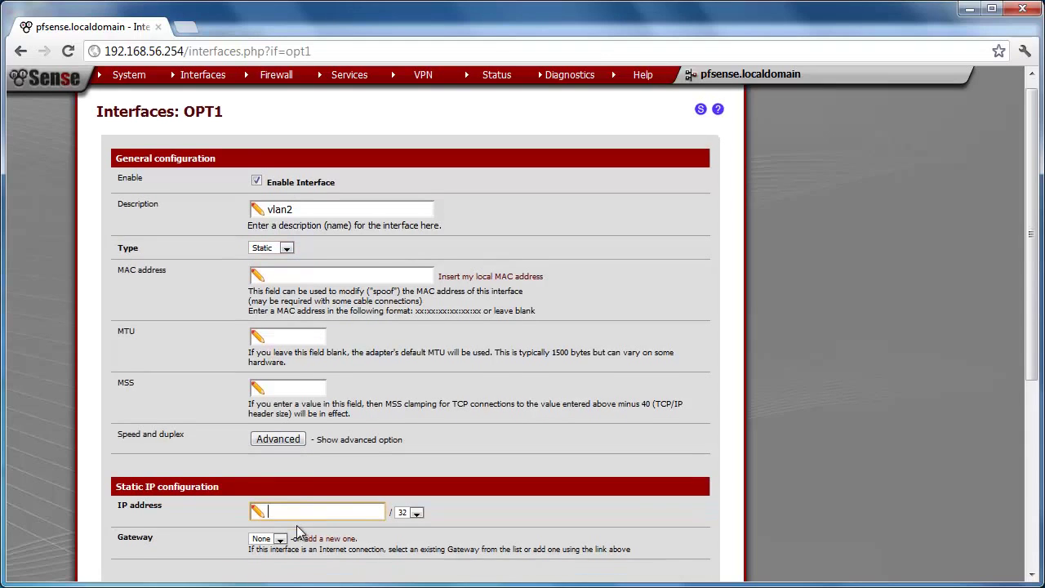
scroll(298, 525, down, 1)
click(307, 465)
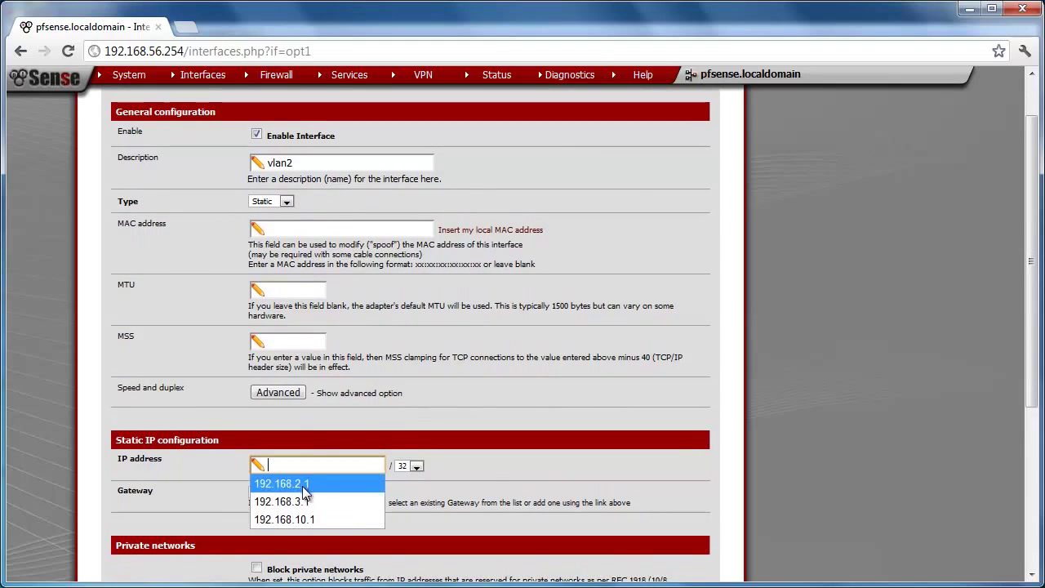
click(286, 483)
click(415, 466)
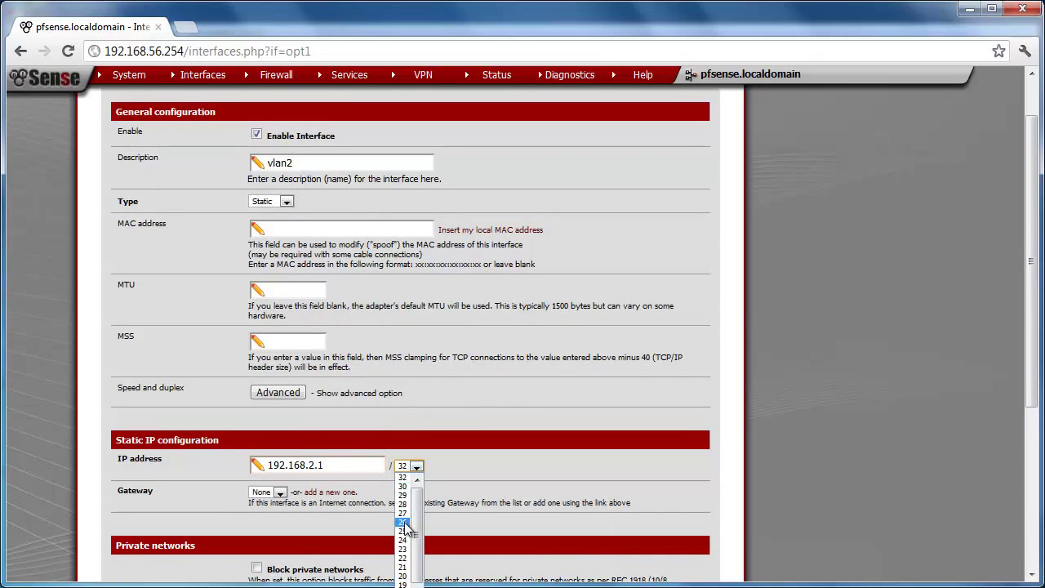
click(404, 541)
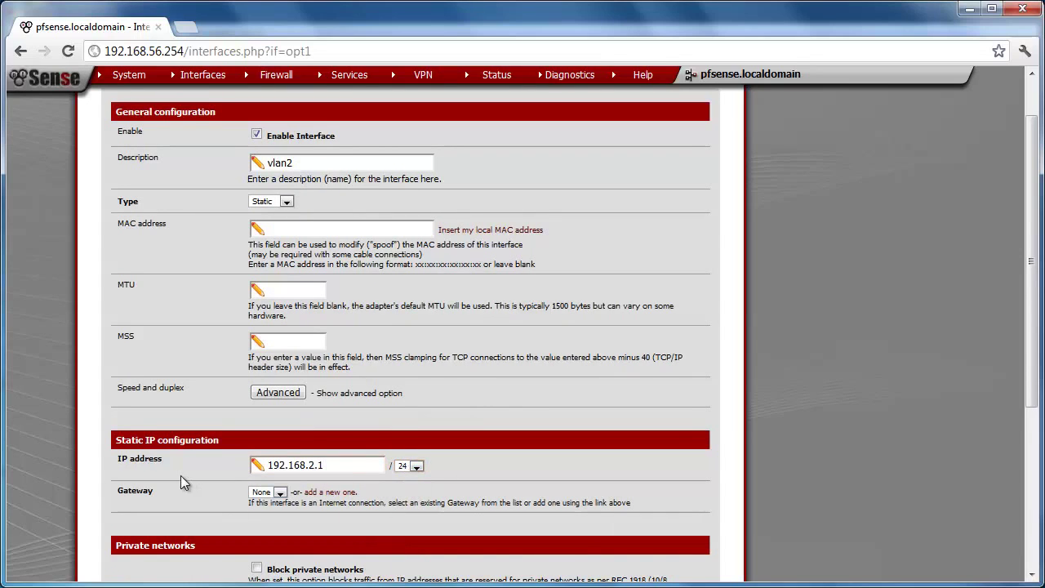
scroll(180, 475, down, 4)
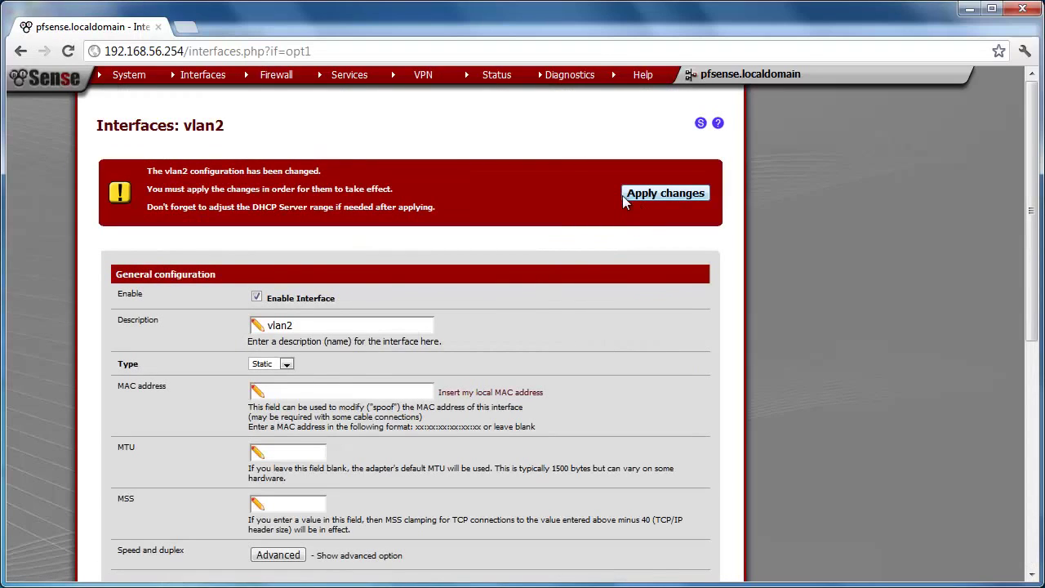
click(640, 195)
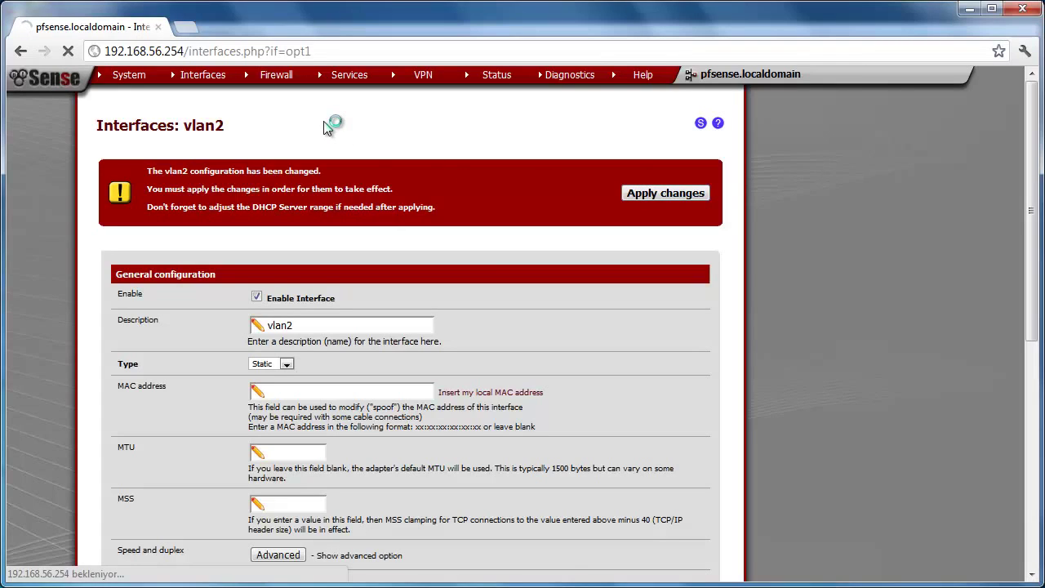
Enable the OPT2 interface, set its description to vlan3 and its type to Static.
mouse_move(204, 78)
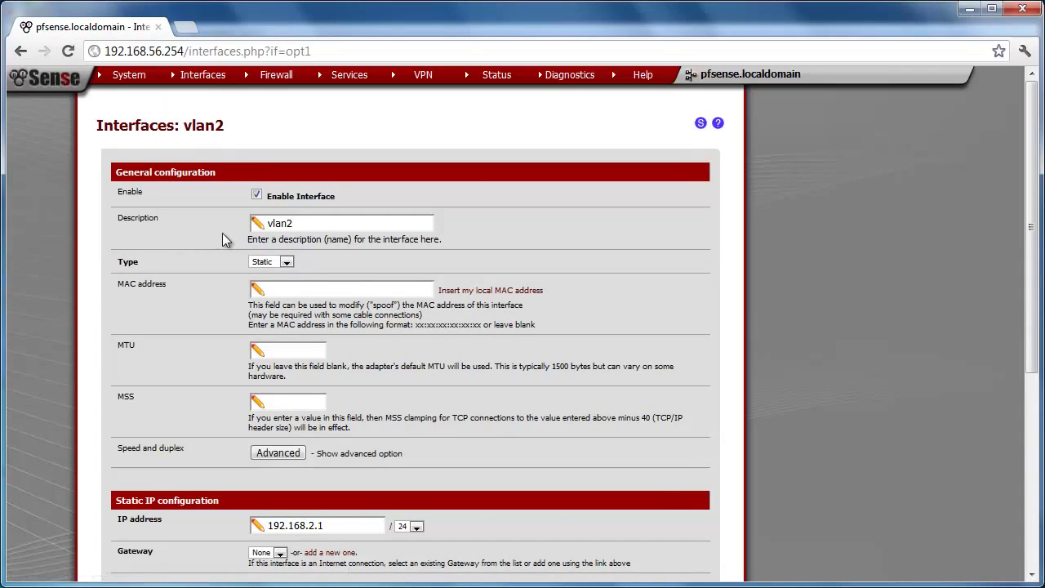
click(200, 127)
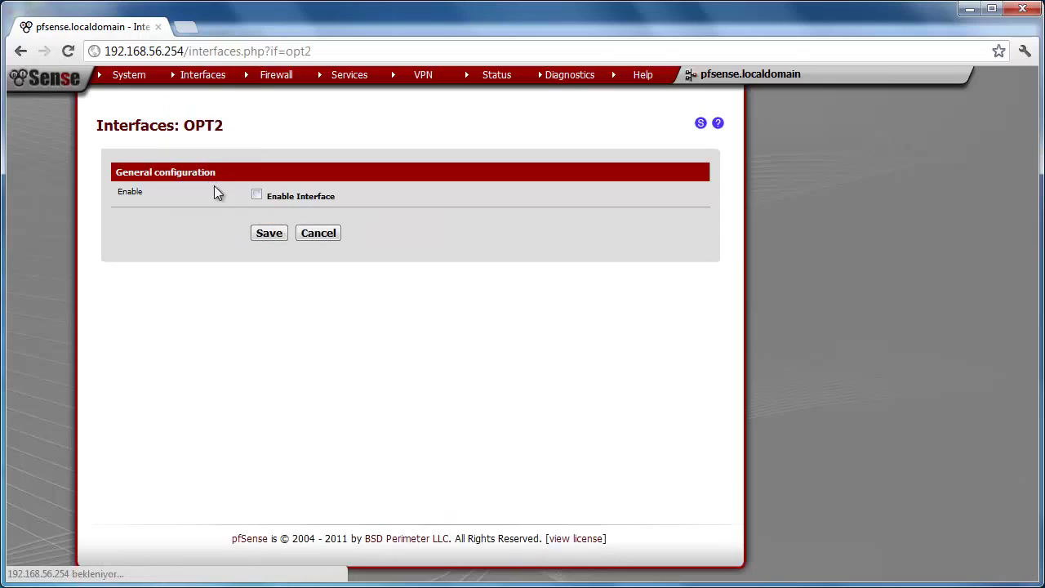
click(256, 196)
key(Tab)
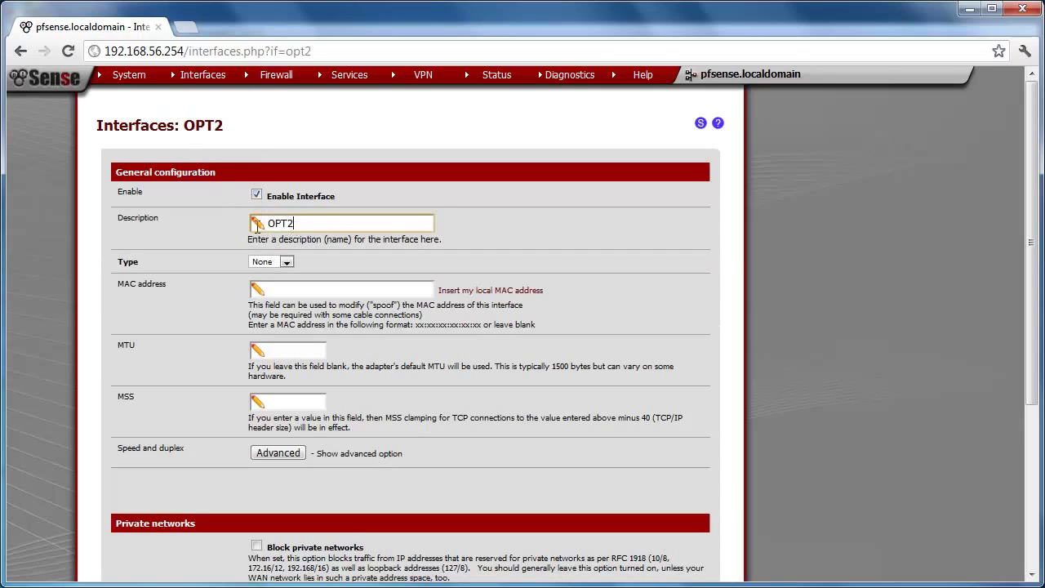
text(vlan3)
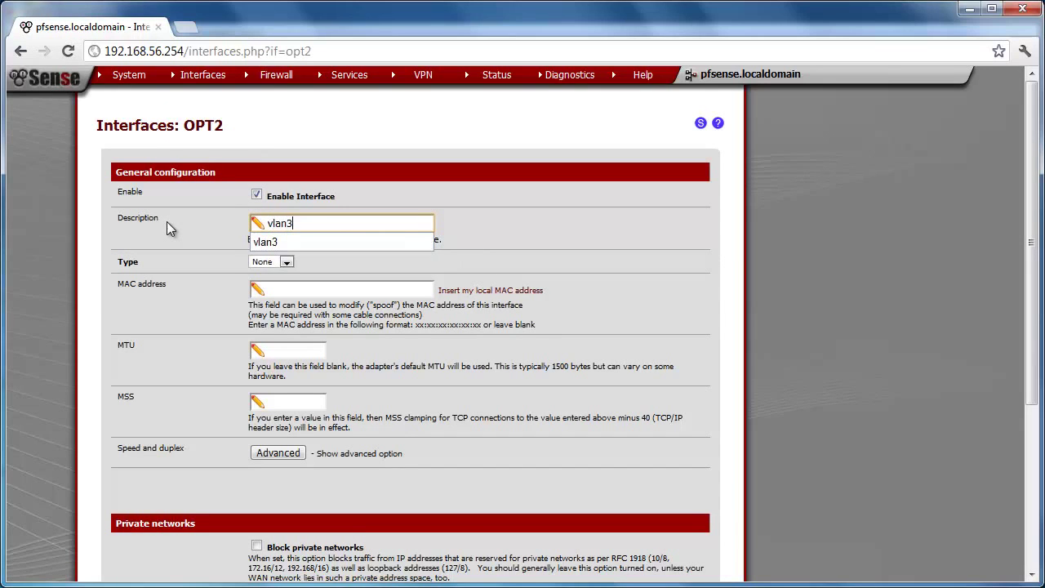
click(278, 287)
click(278, 262)
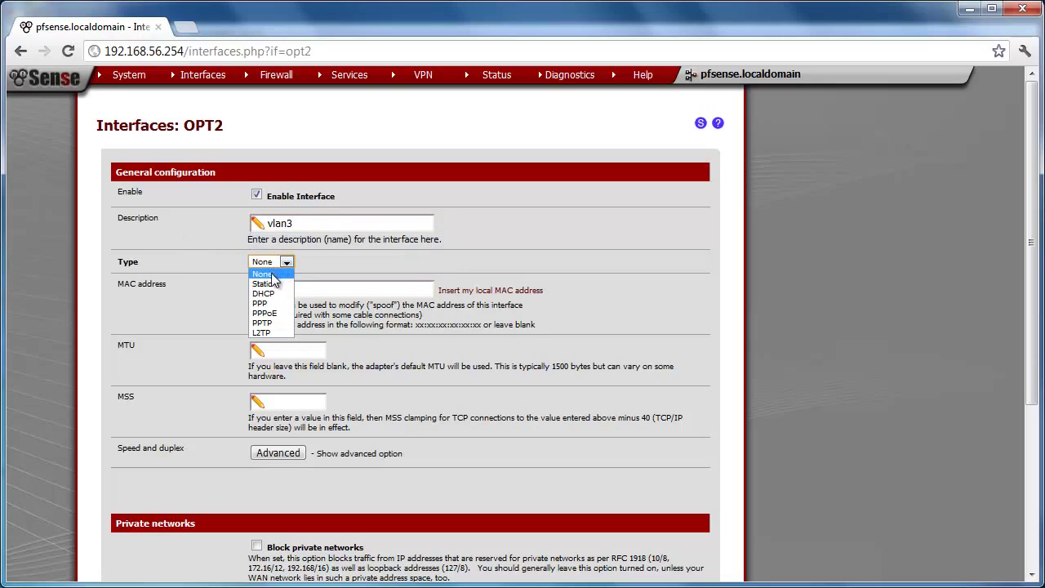
click(270, 280)
Set the vlan3 interface's static IP address to 192.168.3.1/24, save it and apply the changes.
scroll(302, 423, down, 3)
click(302, 422)
scroll(302, 426, down, 3)
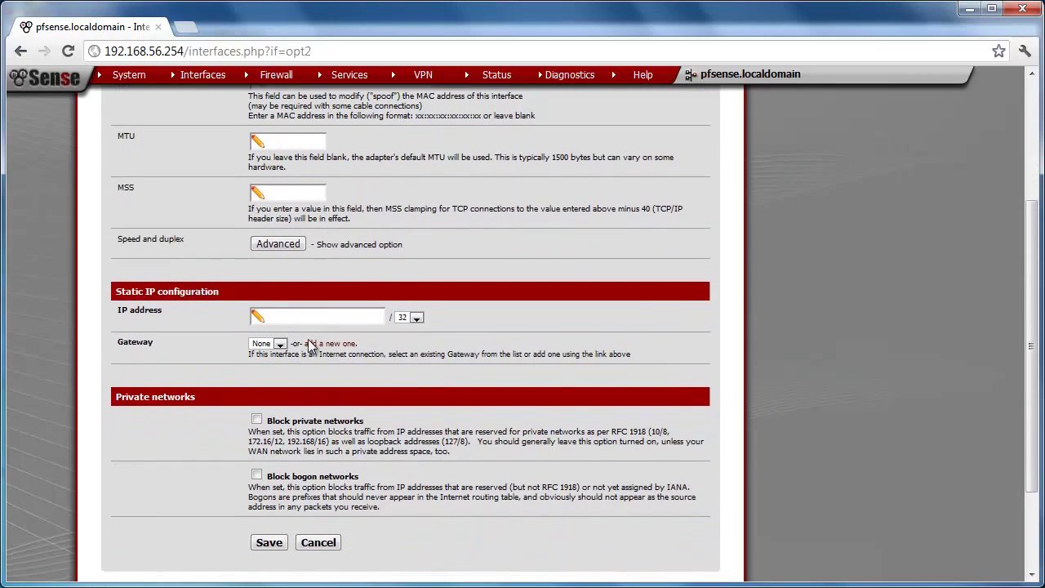
click(307, 303)
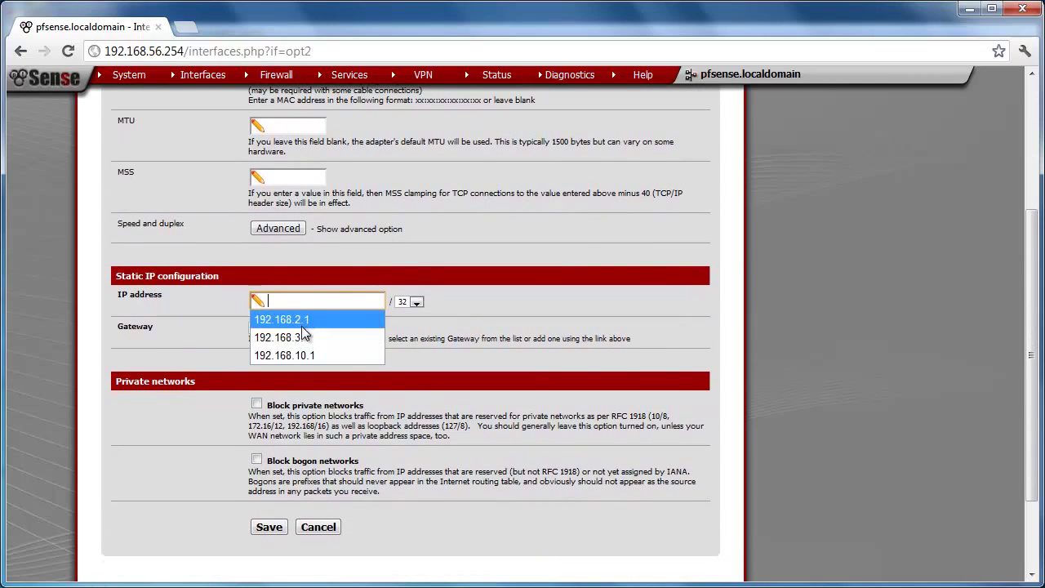
click(302, 319)
click(404, 304)
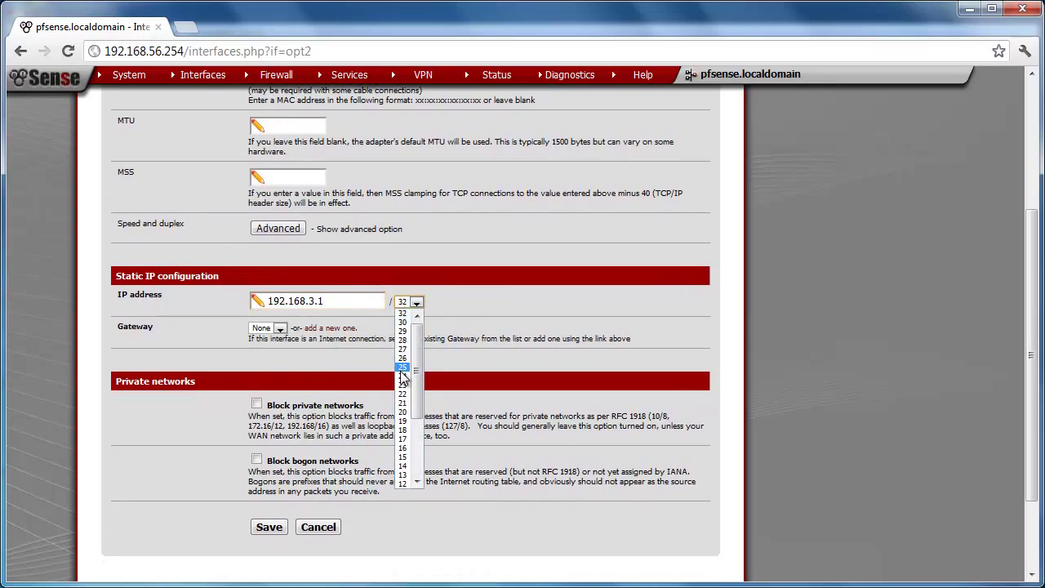
click(401, 375)
click(268, 526)
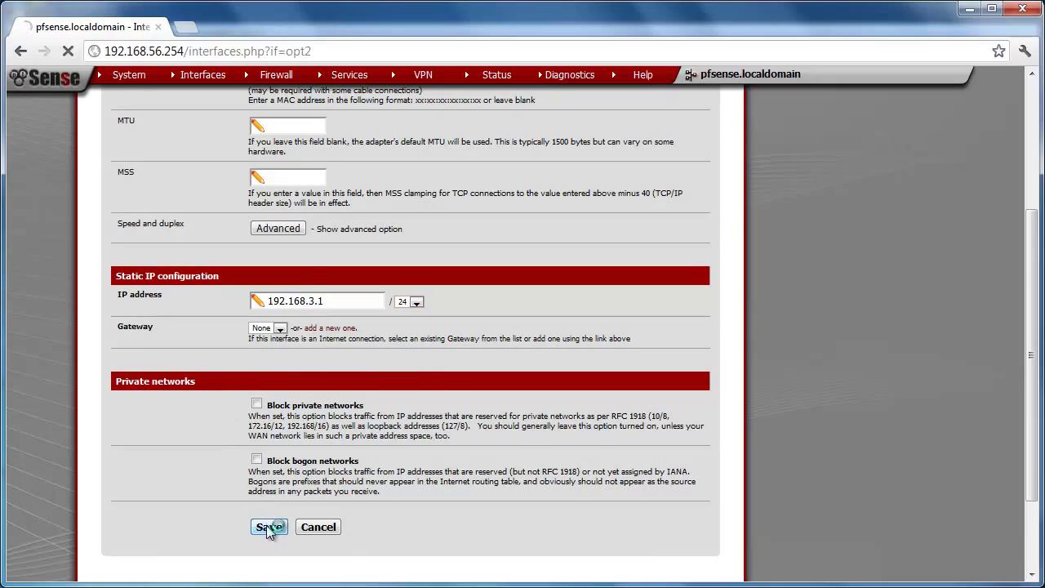
click(654, 194)
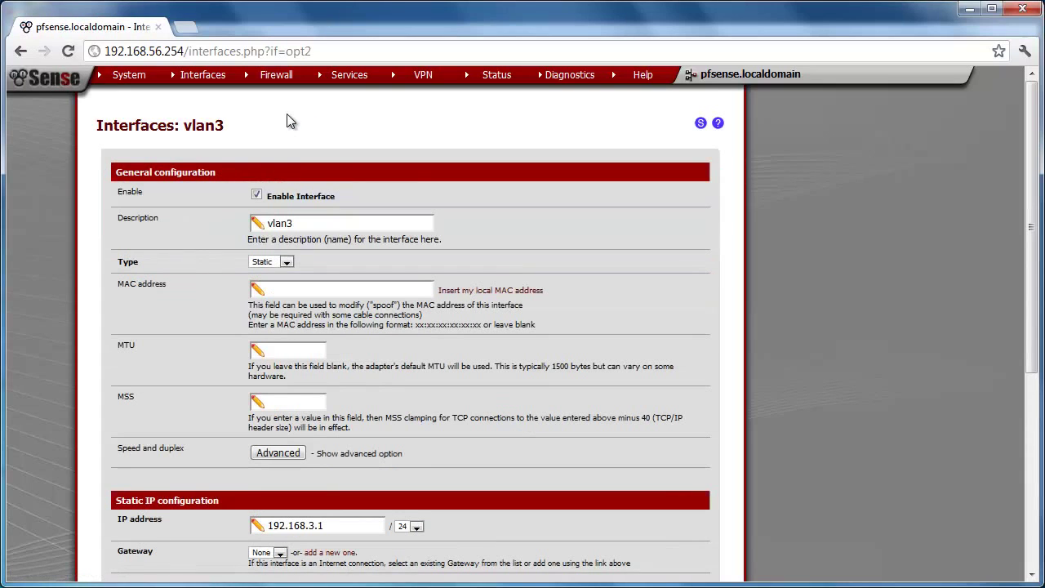
Add a firewall pass rule on the VLAN2 interface with protocol any, and save it.
mouse_move(280, 73)
click(260, 121)
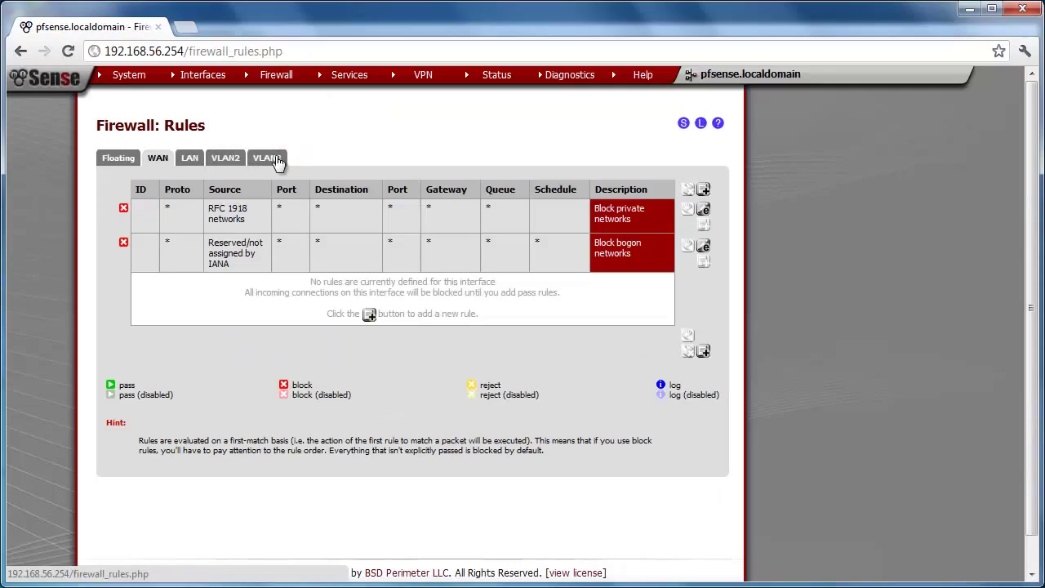
click(225, 163)
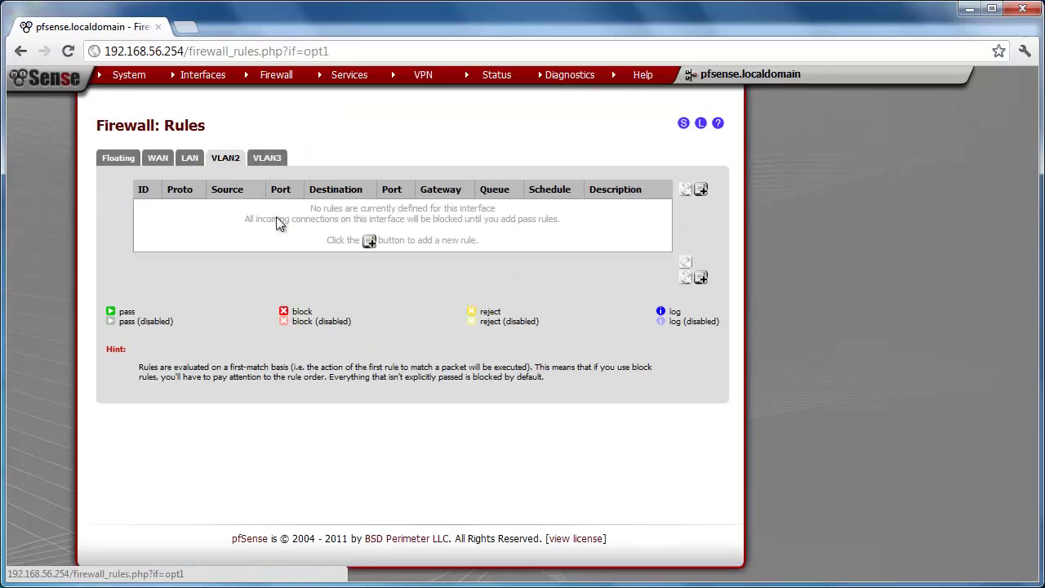
click(369, 240)
click(288, 319)
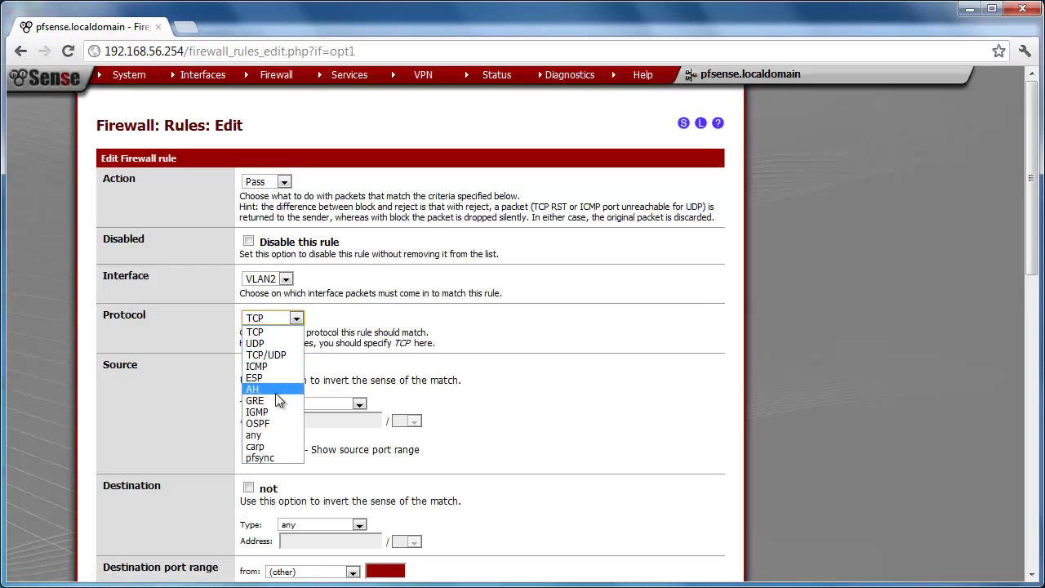
click(262, 442)
scroll(369, 410, down, 7)
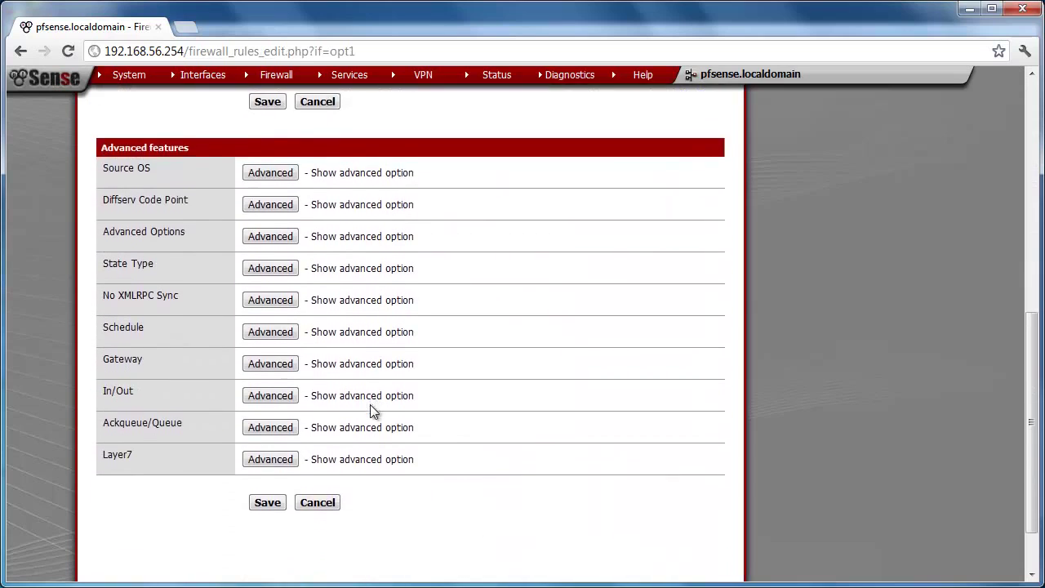
click(269, 425)
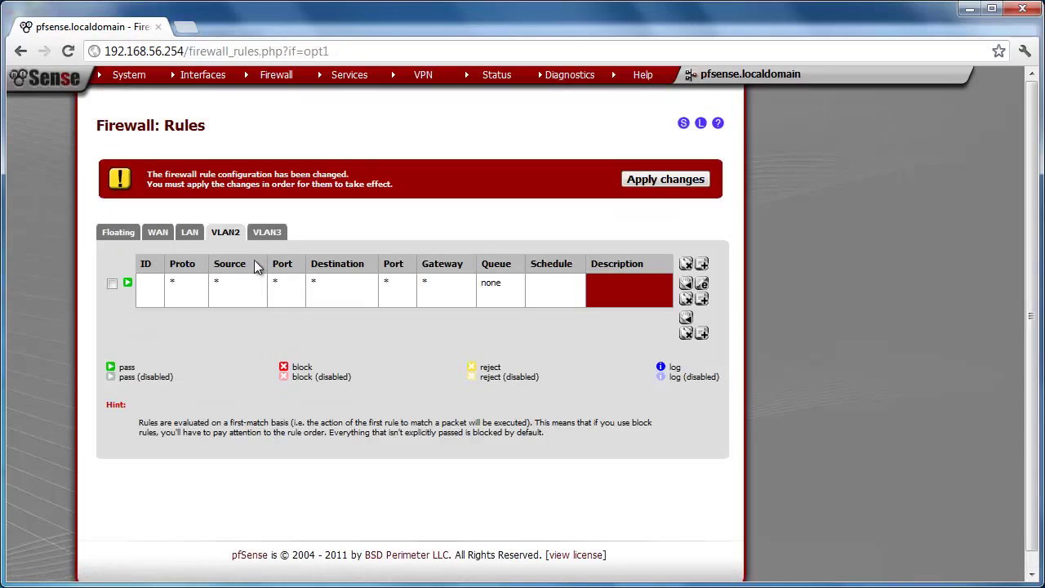
Add and save a firewall pass rule on the VLAN3 interface with protocol any, and apply the firewall changes.
click(267, 236)
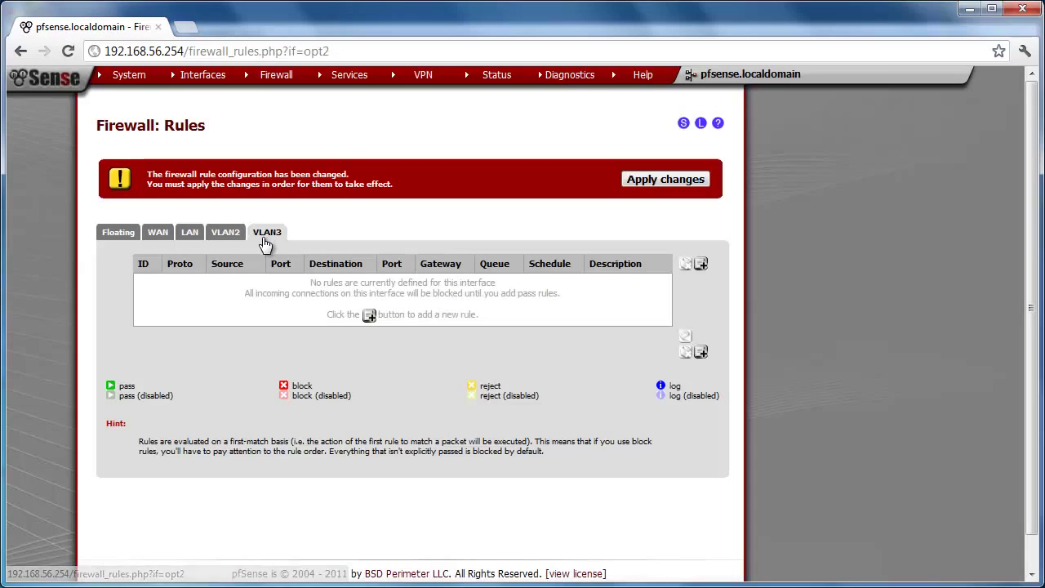
click(366, 315)
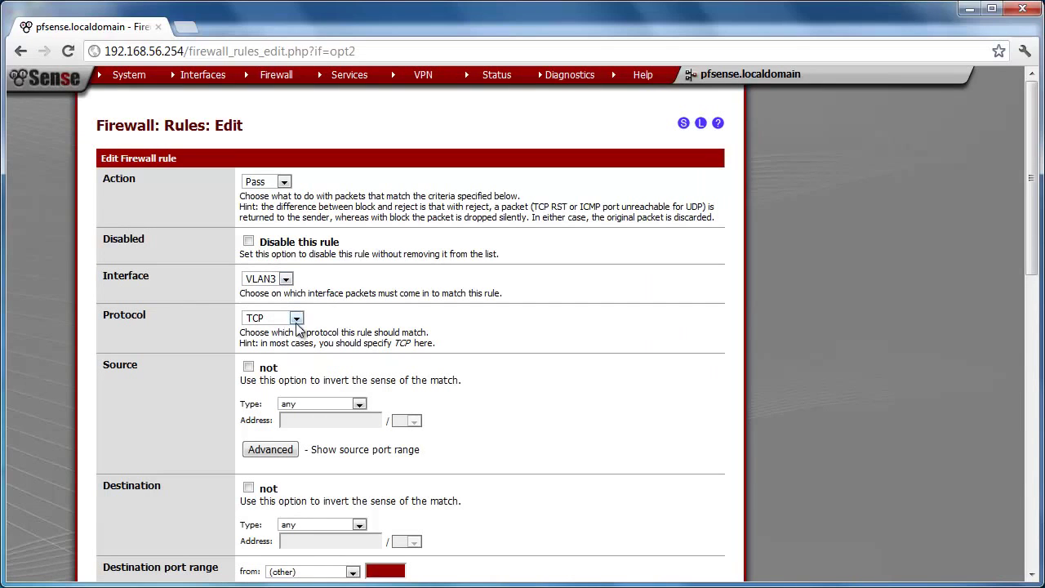
click(293, 319)
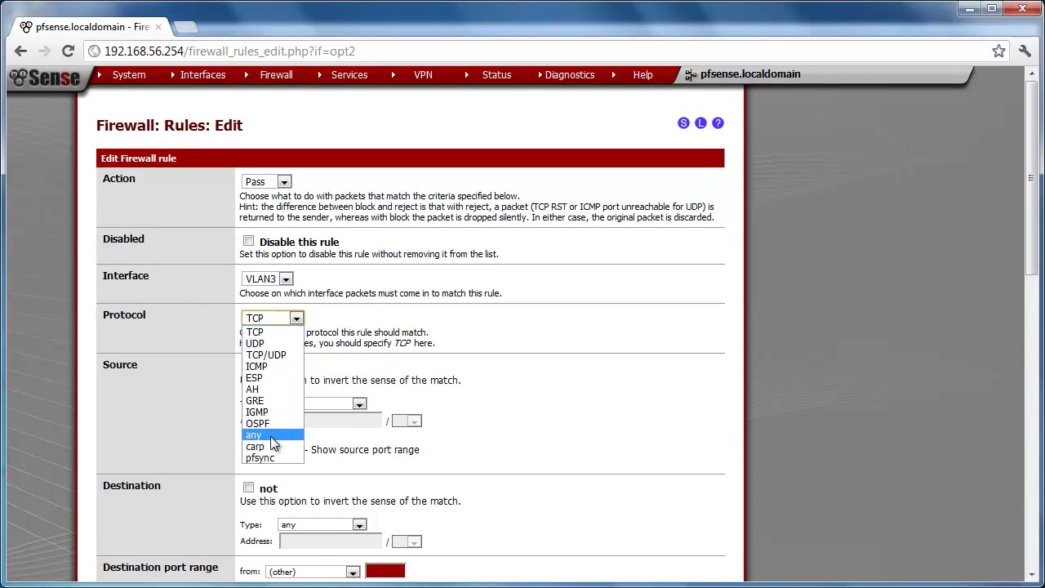
click(249, 424)
scroll(245, 421, down, 8)
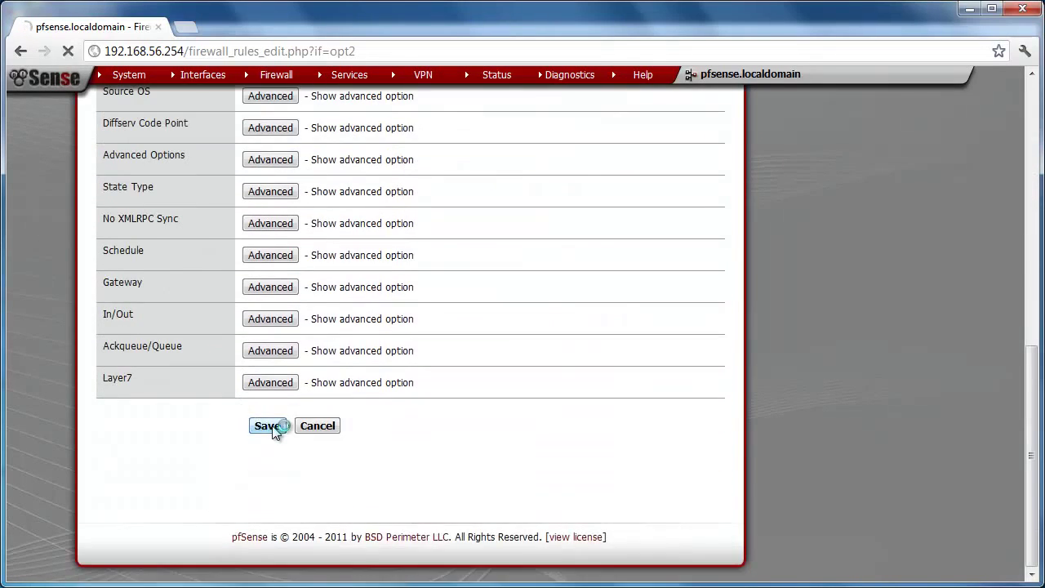
click(270, 425)
click(653, 178)
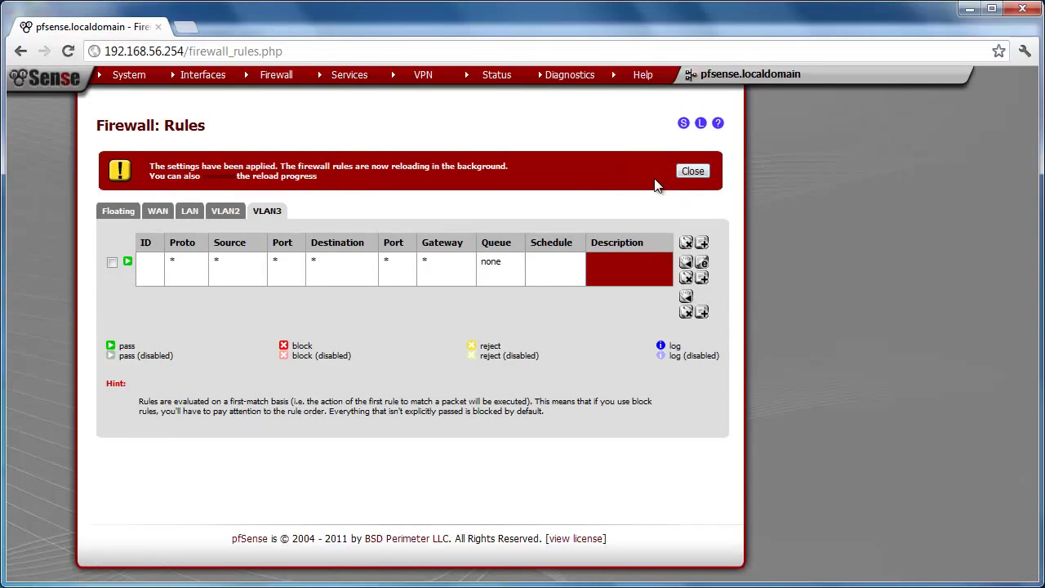
click(686, 172)
click(224, 158)
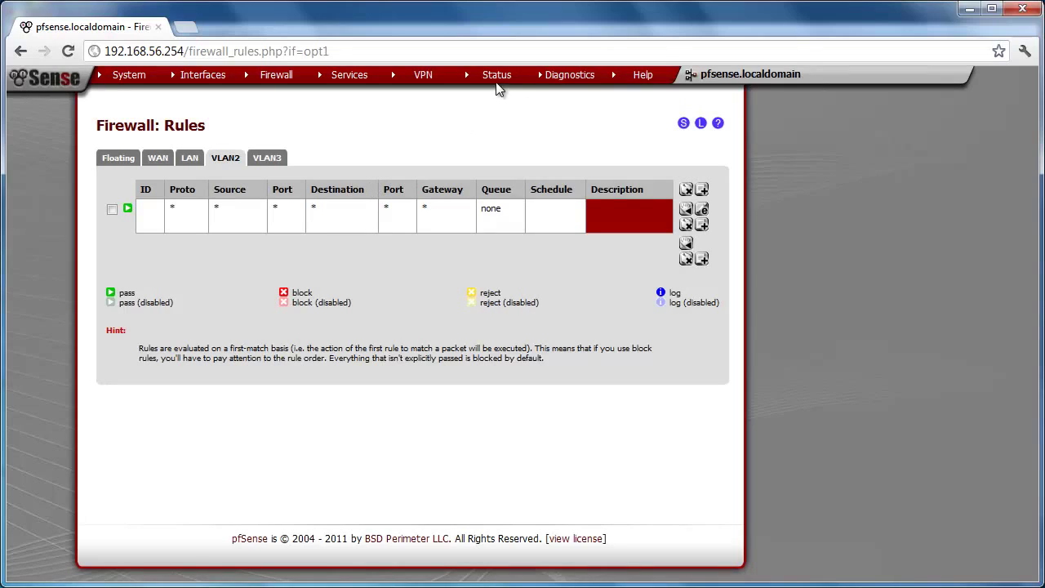
Enable the DHCP server on the VLAN2 interface and save the settings.
mouse_move(338, 78)
click(341, 129)
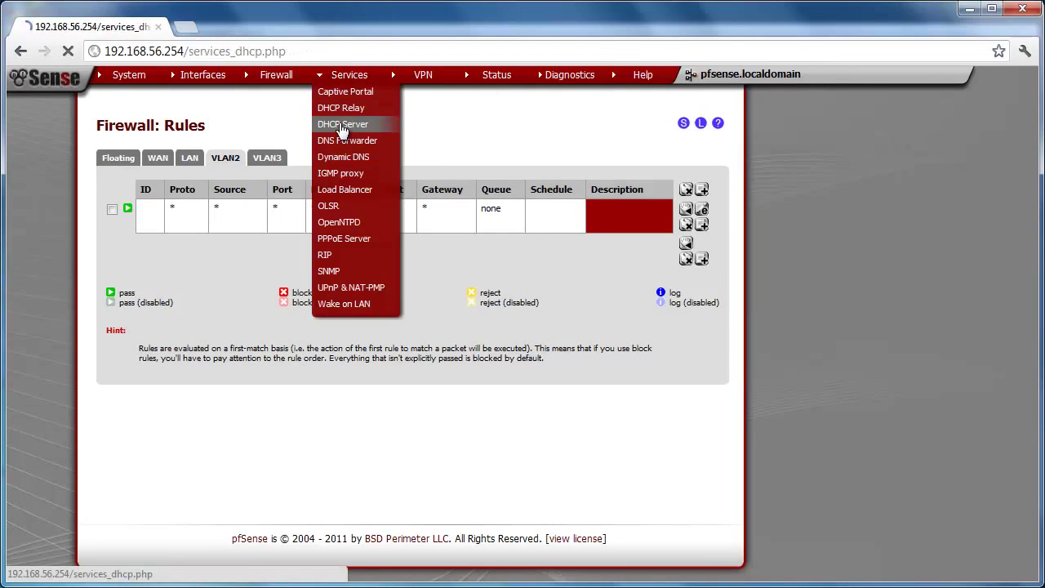
click(160, 226)
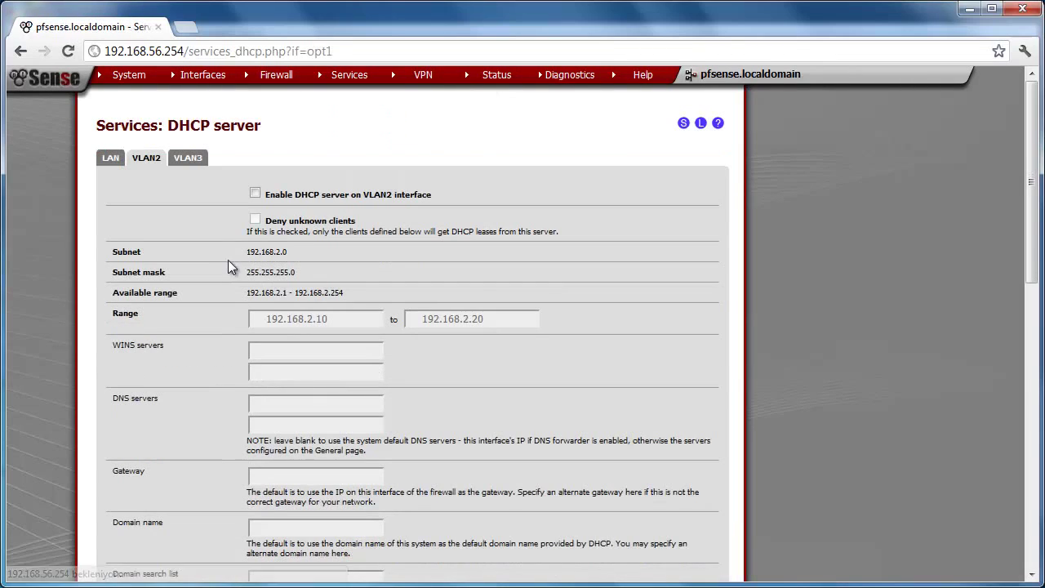
click(255, 194)
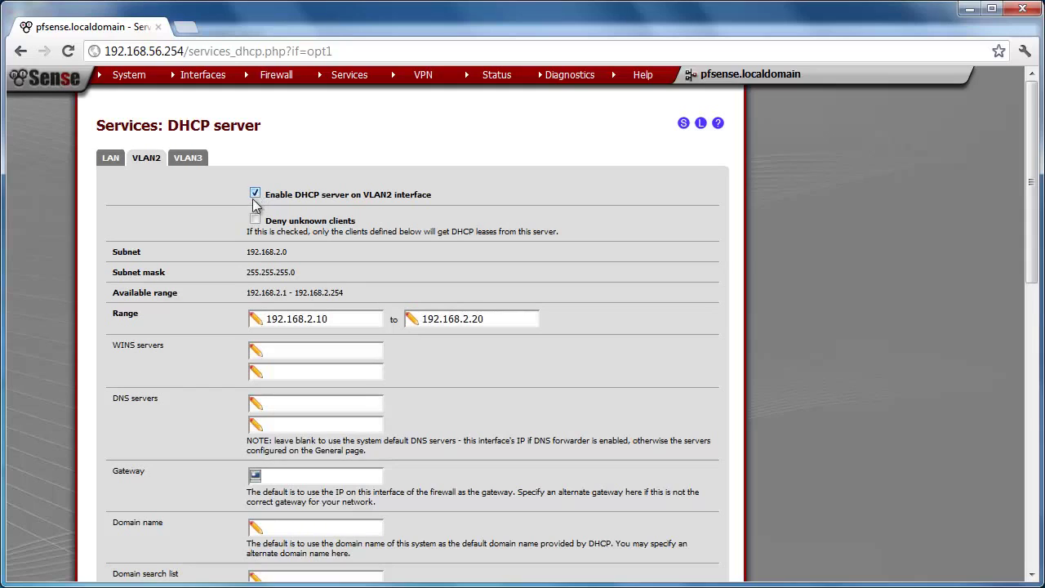
click(347, 320)
click(500, 318)
scroll(403, 358, down, 3)
scroll(403, 358, down, 7)
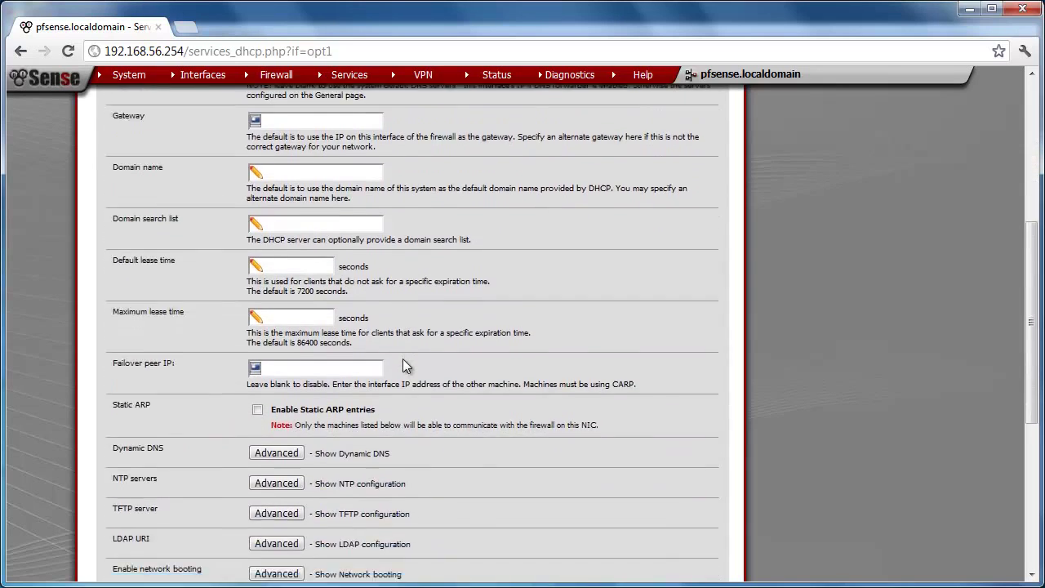
click(269, 277)
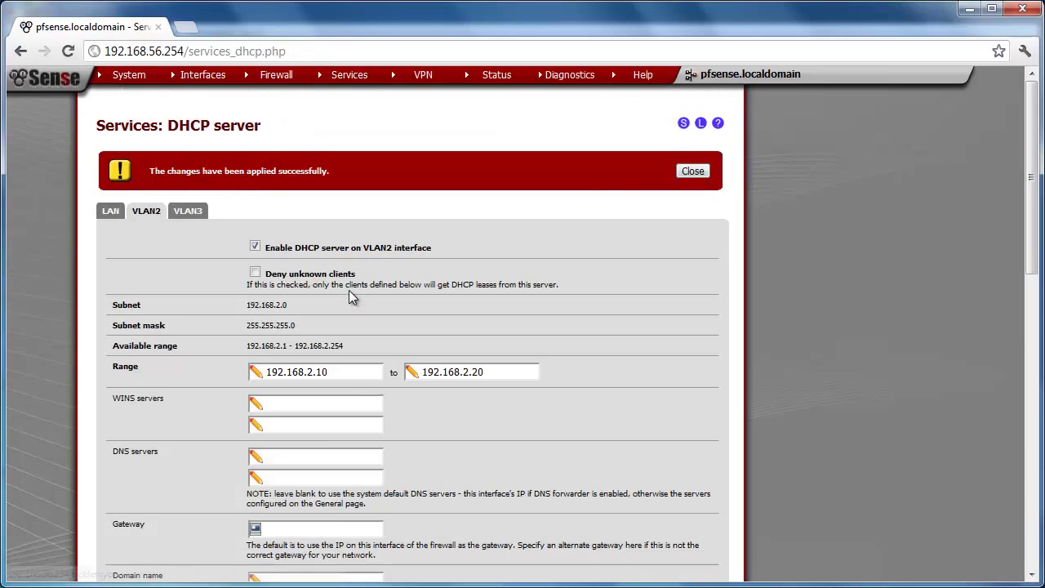
click(692, 170)
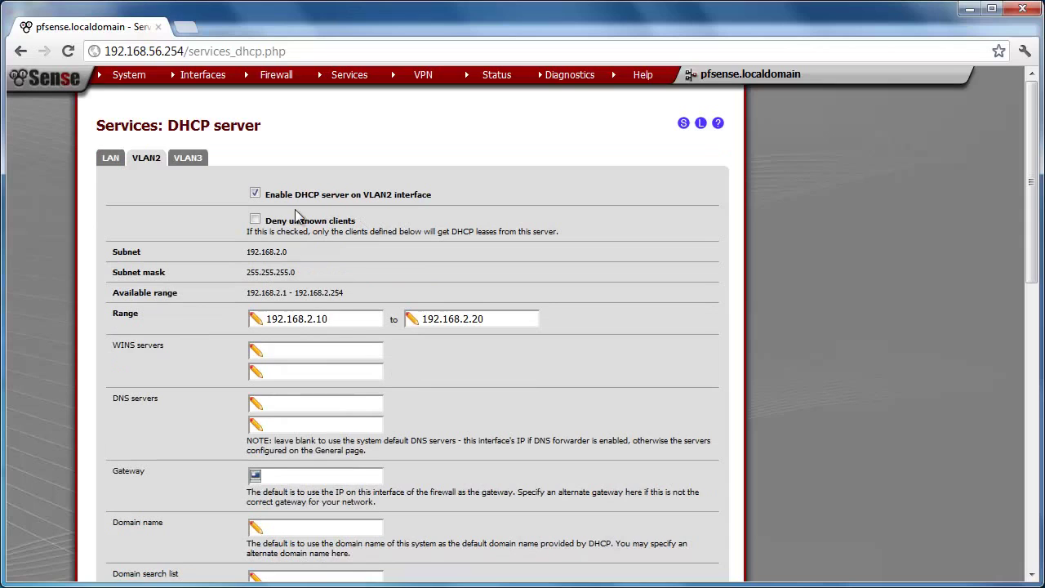
Enable the DHCP server on the VLAN3 interface, save the settings, and open the DHCP leases status page.
click(192, 161)
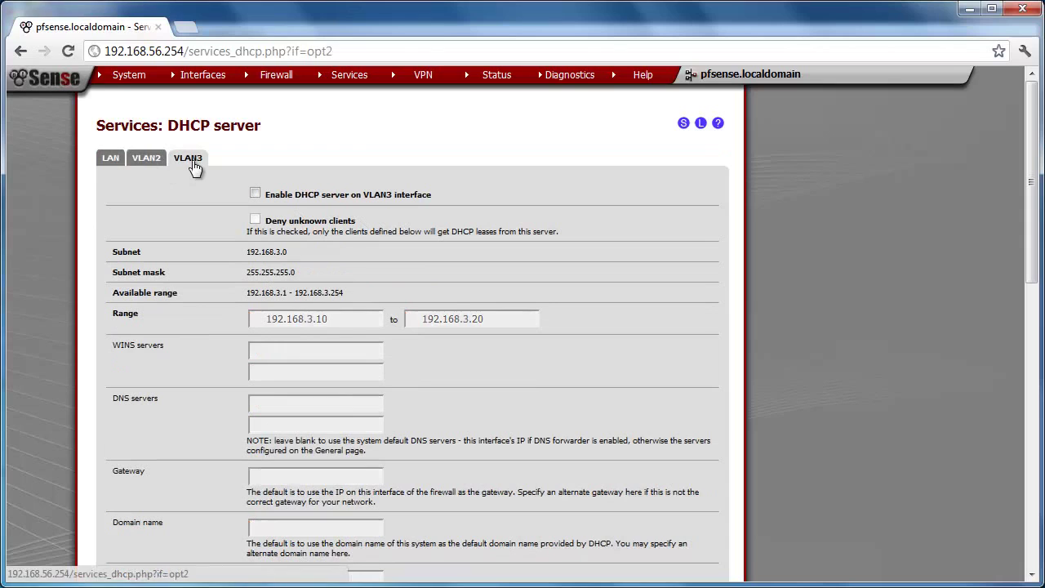
click(255, 194)
scroll(302, 376, down, 8)
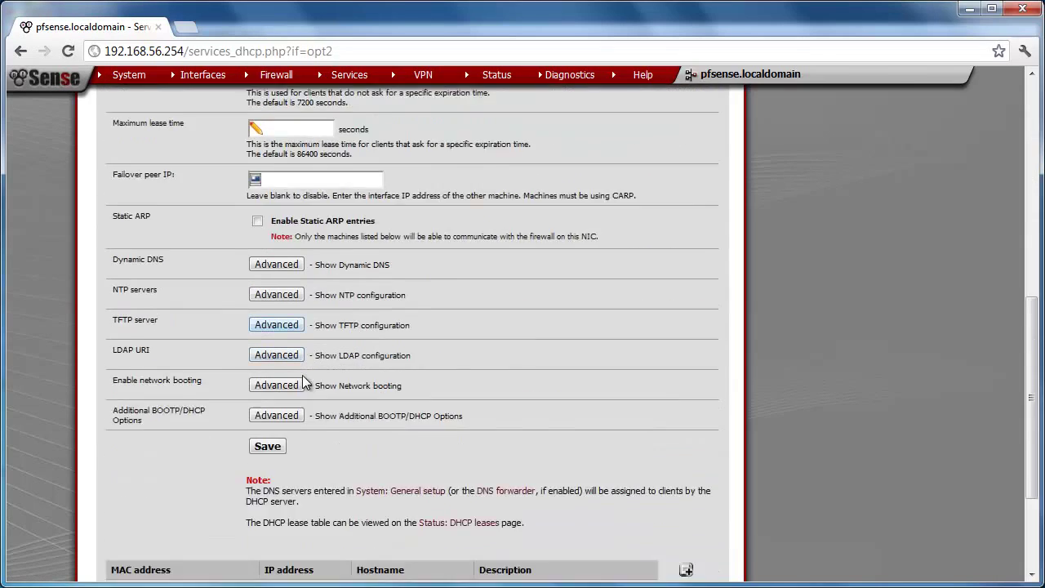
scroll(302, 381, down, 3)
click(269, 337)
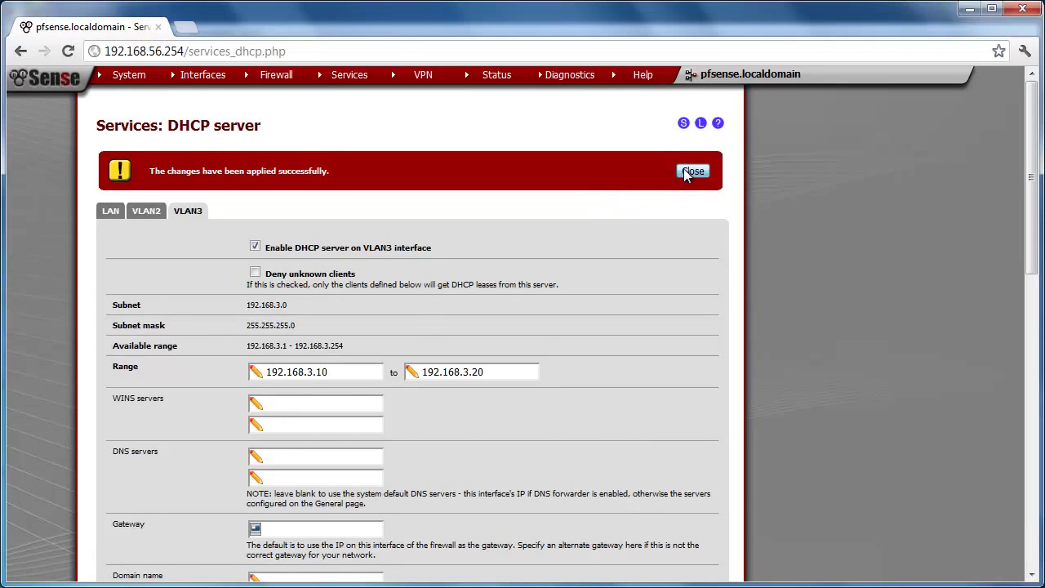
click(686, 173)
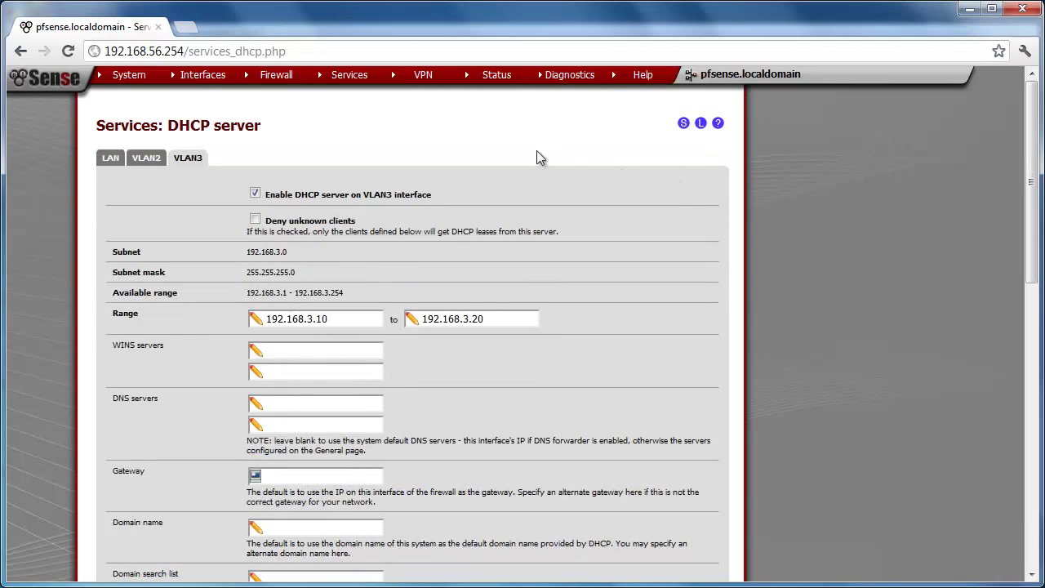
mouse_move(481, 75)
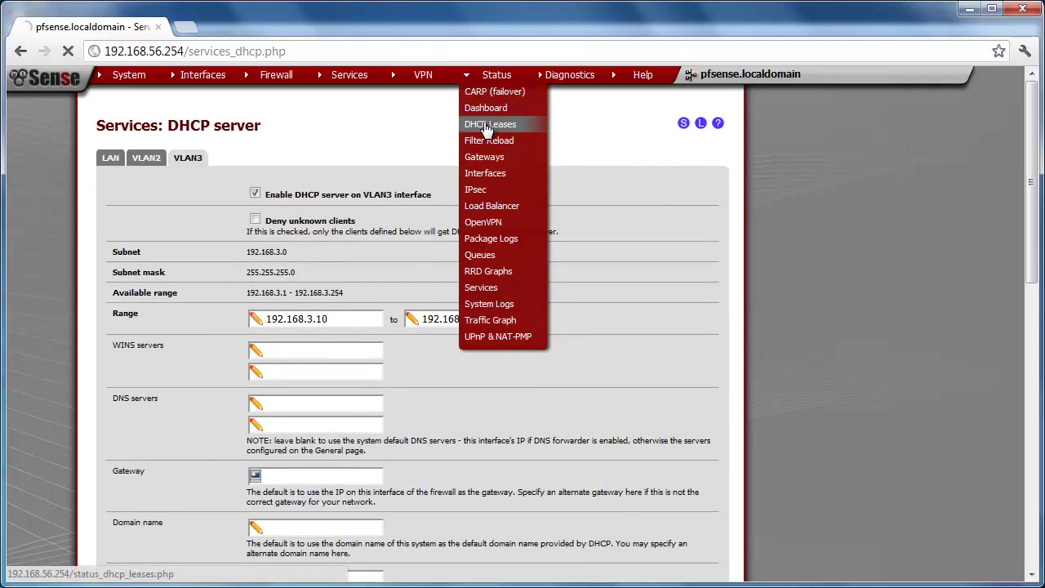
click(490, 124)
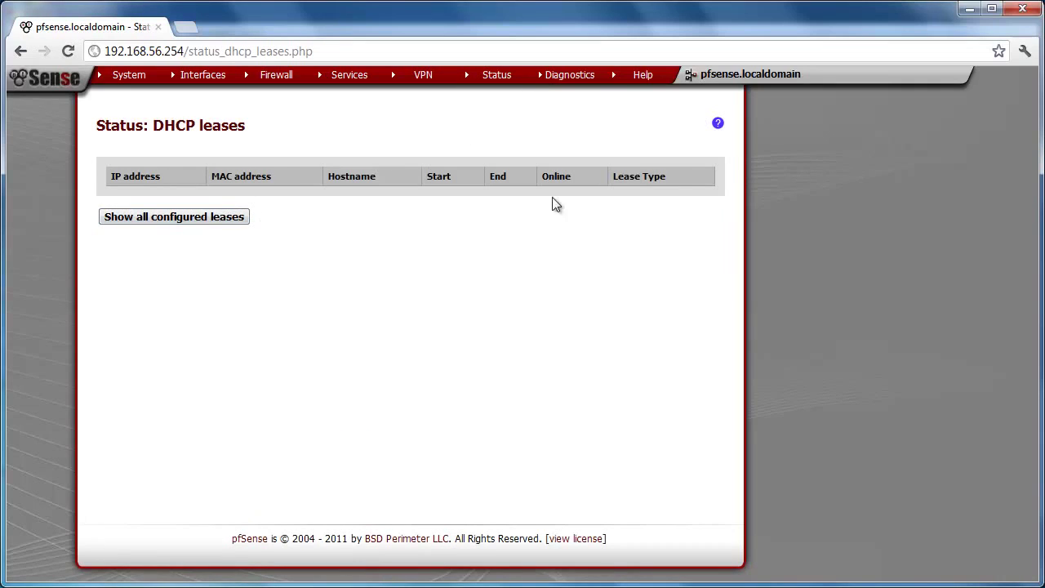
Switch to GNS3, start the EtherSwitch router R1 and open its console.
click(970, 14)
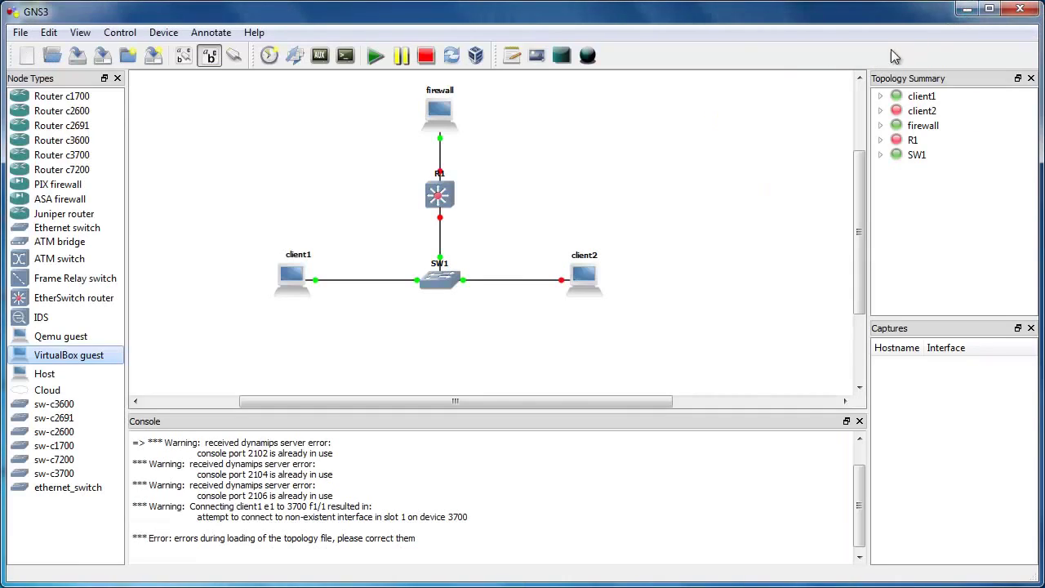
right_click(441, 192)
click(479, 325)
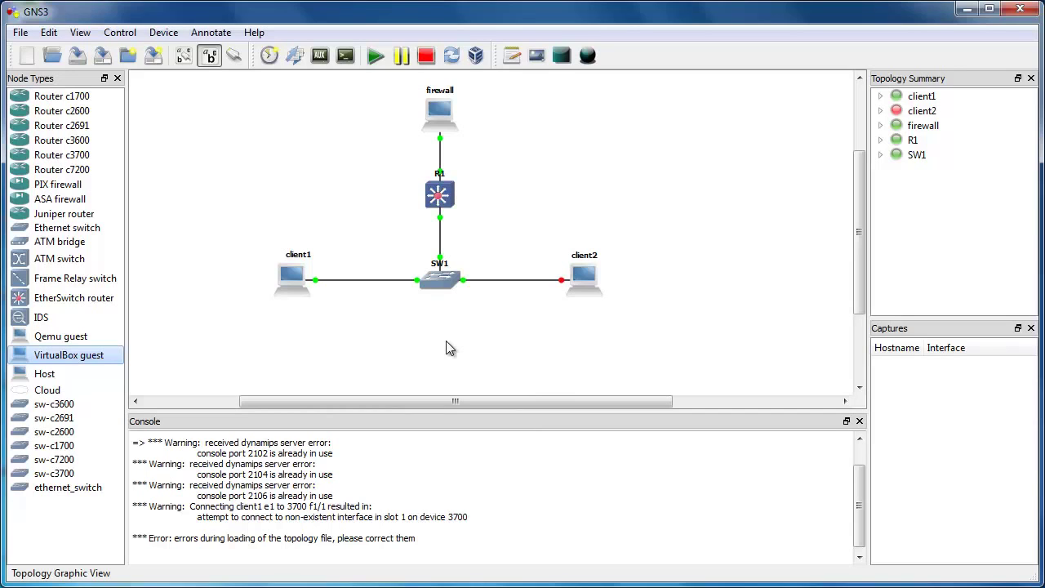
right_click(444, 201)
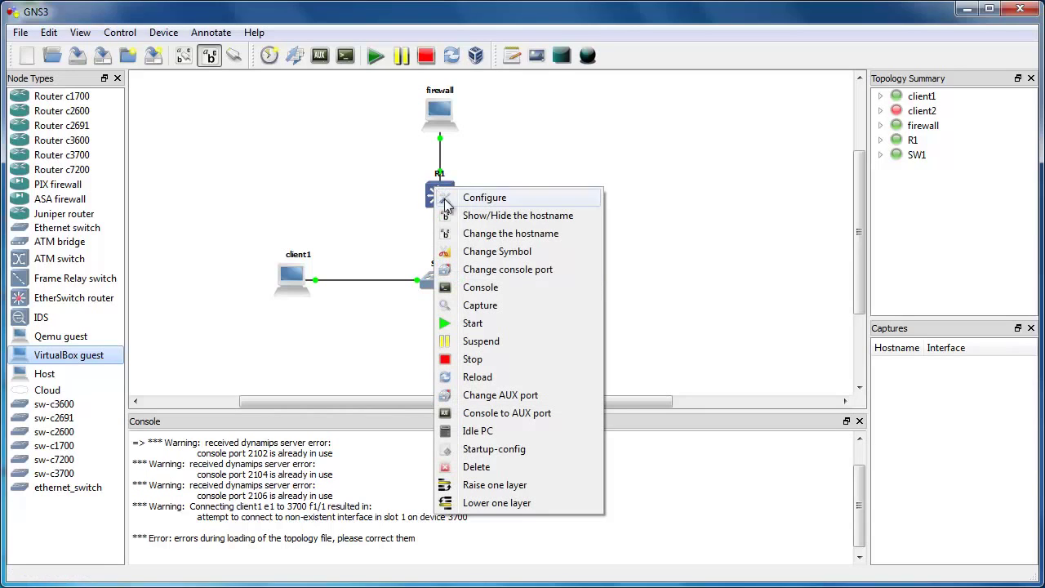
click(483, 290)
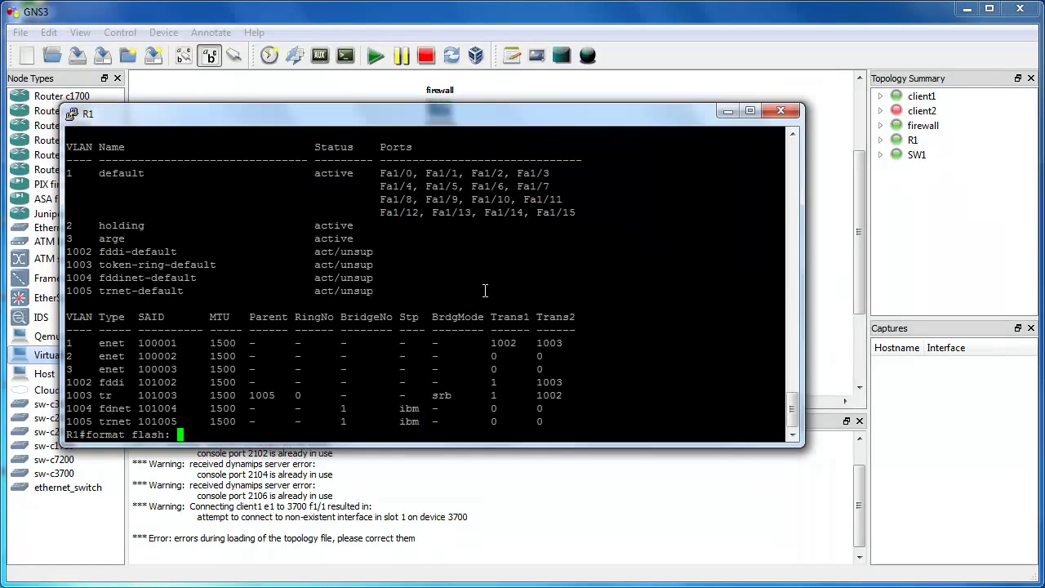
Enter R1's VLAN database mode and delete VLAN 2.
key(Up)
key(Up)
key(Up)
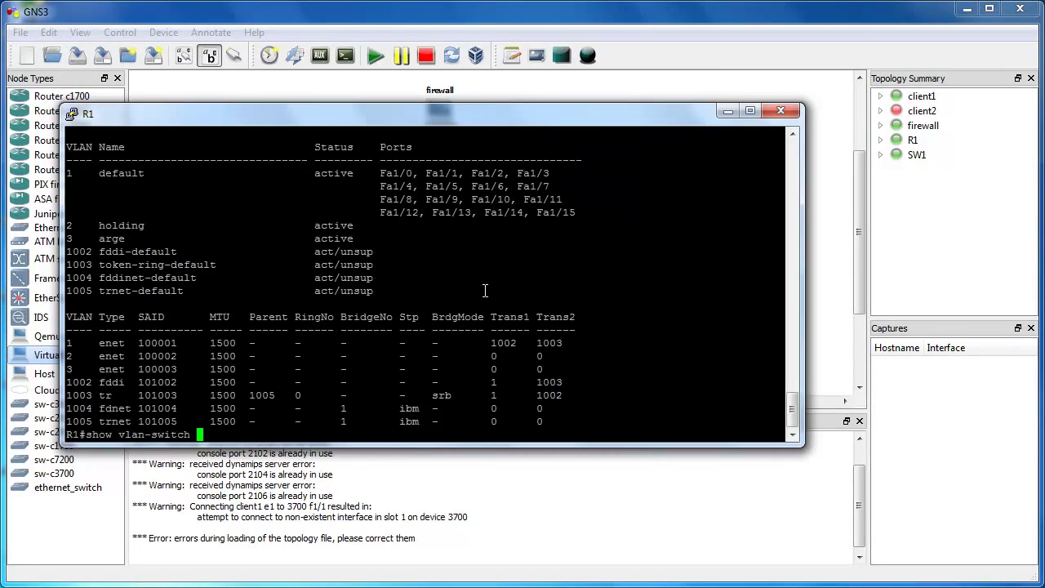
key(Up)
key(Up)
key(Up)
key(Return)
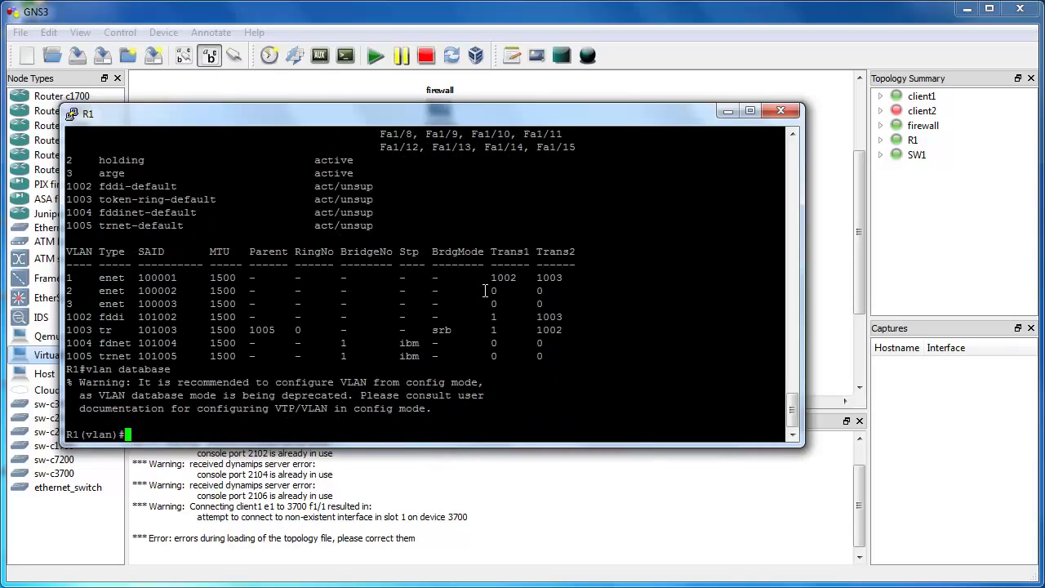
text(no vlan 2)
key(Return)
Delete VLAN 3 from R1's VLAN database and exit VLAN database mode.
key(Up)
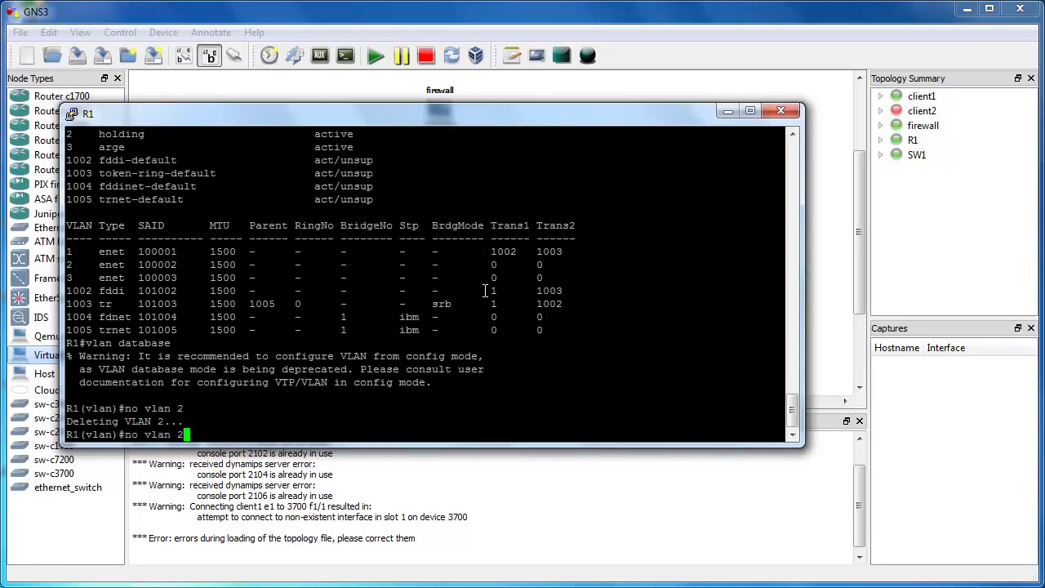
key(BackSpace)
text(3)
key(Return)
text(exit)
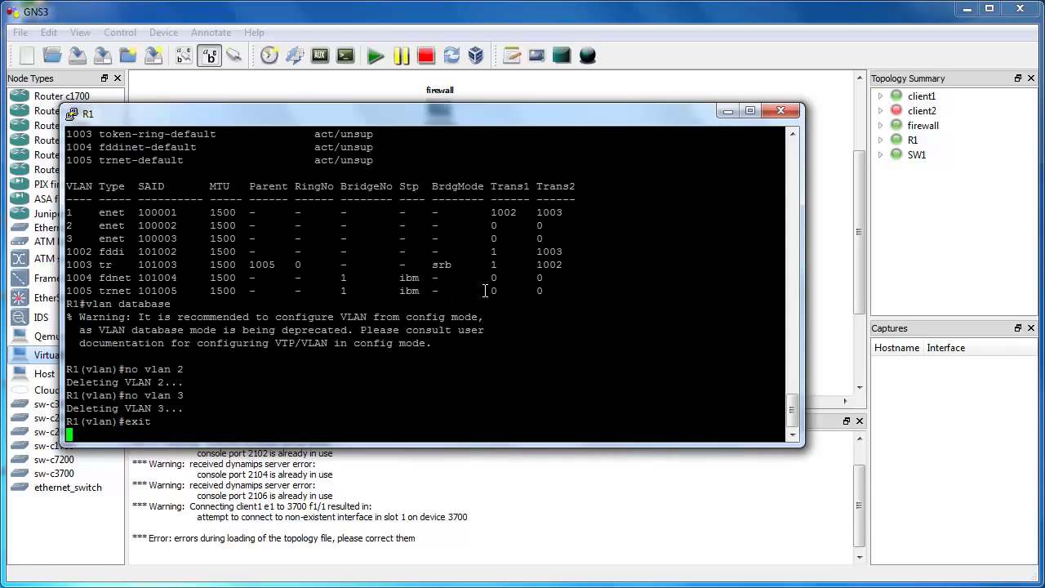
key(Return)
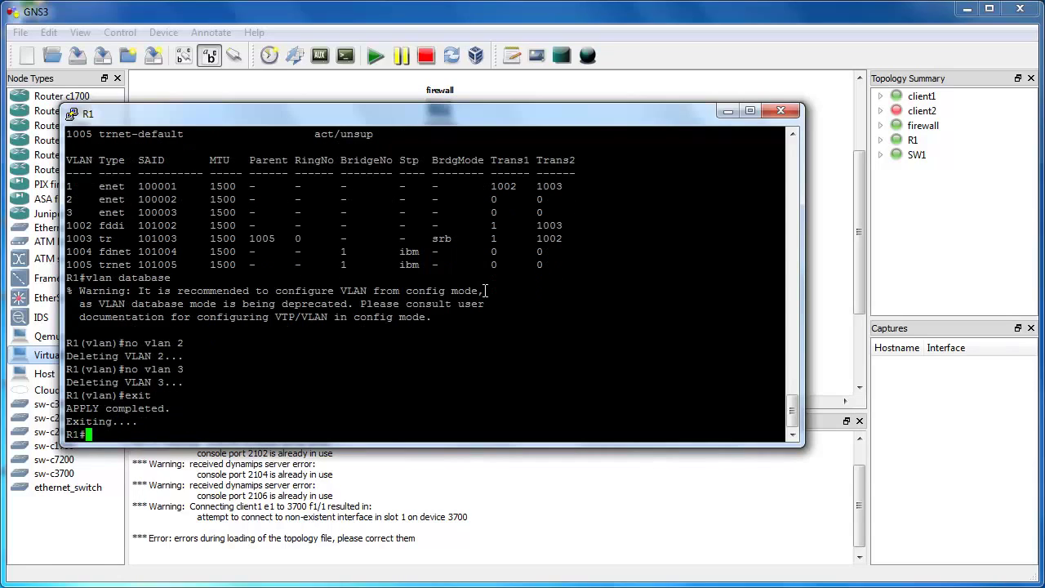
List R1's VLANs with show vlan-switch to check the VLAN table.
text(no vlan 3)
key(Up)
key(Up)
key(Up)
key(Return)
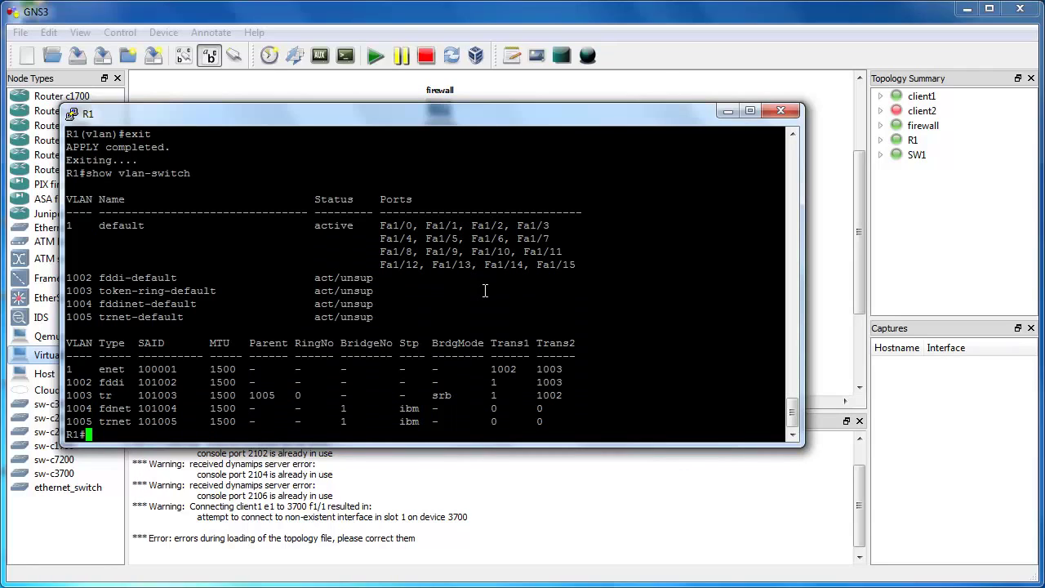
Run enable on R1 and enter global configuration mode with conf terminal.
text(ok.)
key(BackSpace)
key(BackSpace)
key(BackSpace)
text(enable)
key(Return)
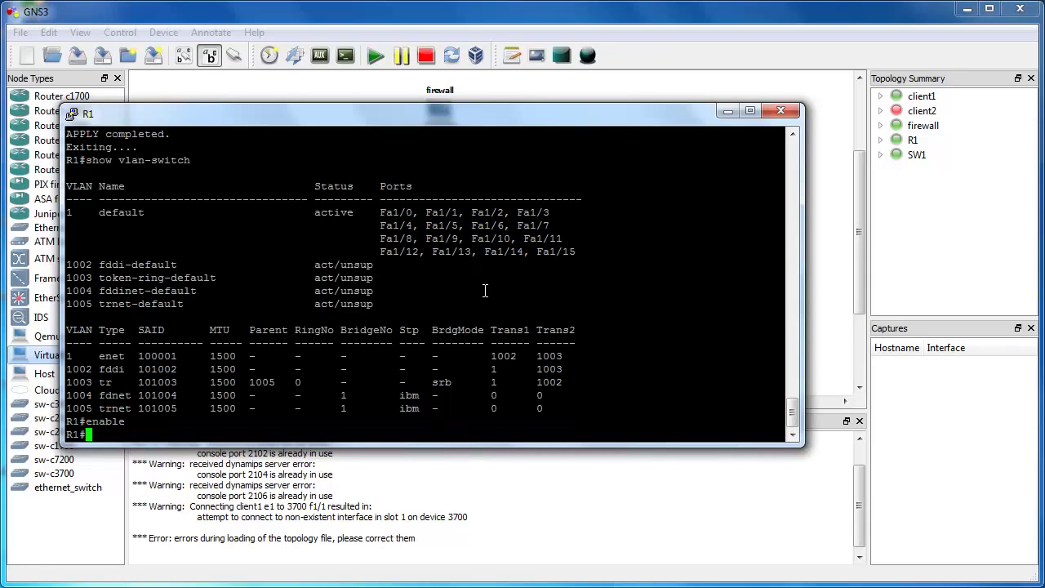
text(conf t)
key(Tab)
key(Return)
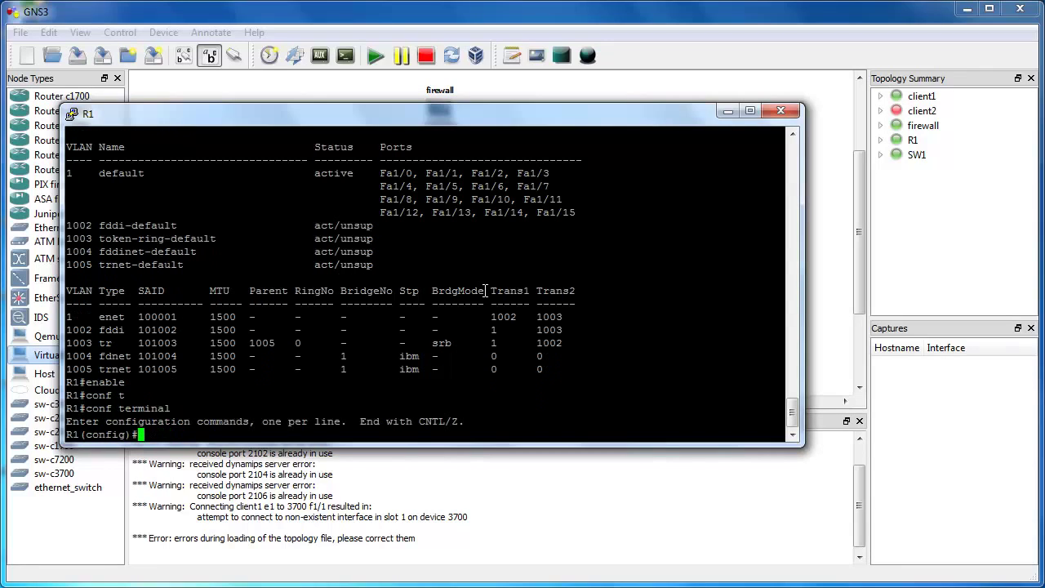
Enter the configuration of interface fastEthernet 1/0 on R1 and set its switchport mode to trunk.
text(in)
key(Tab)
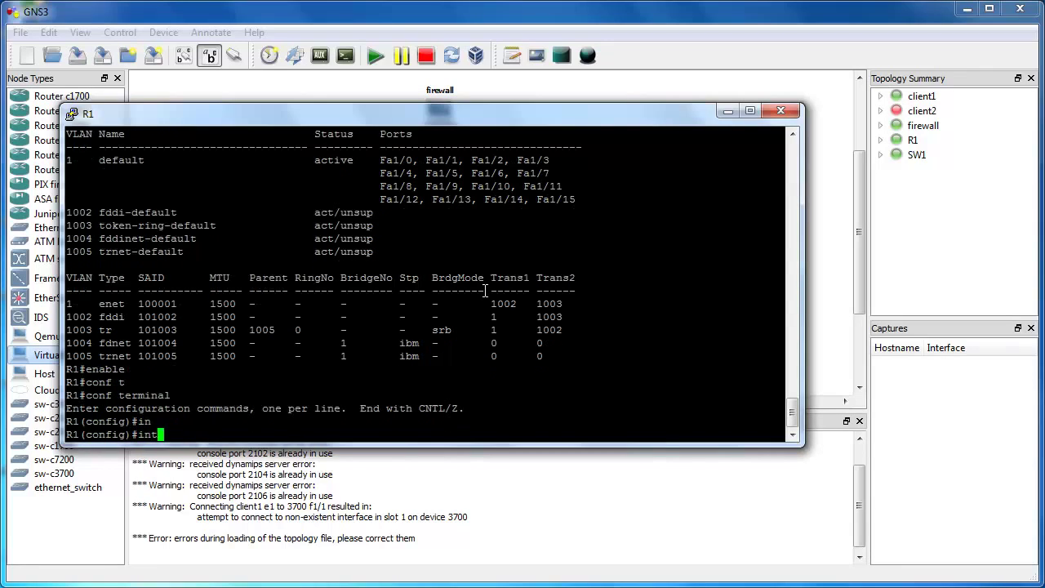
text(face fa)
key(Tab)
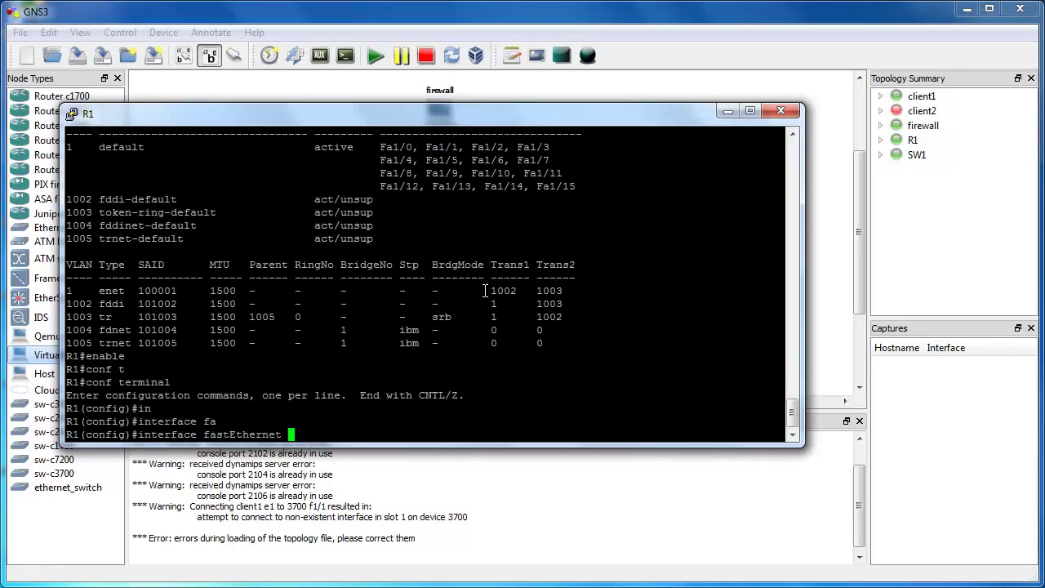
text(1/0)
key(Return)
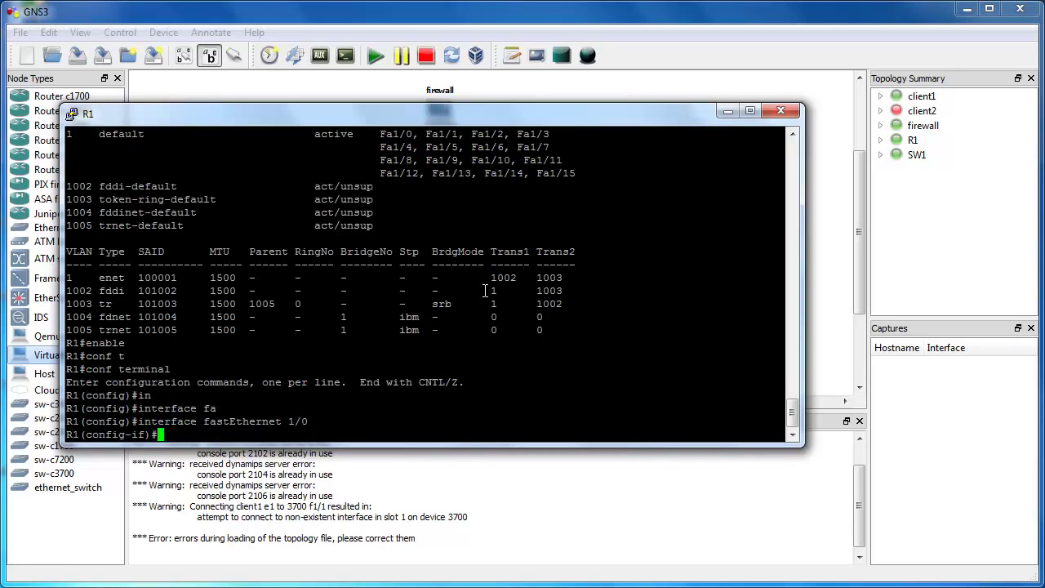
click(549, 489)
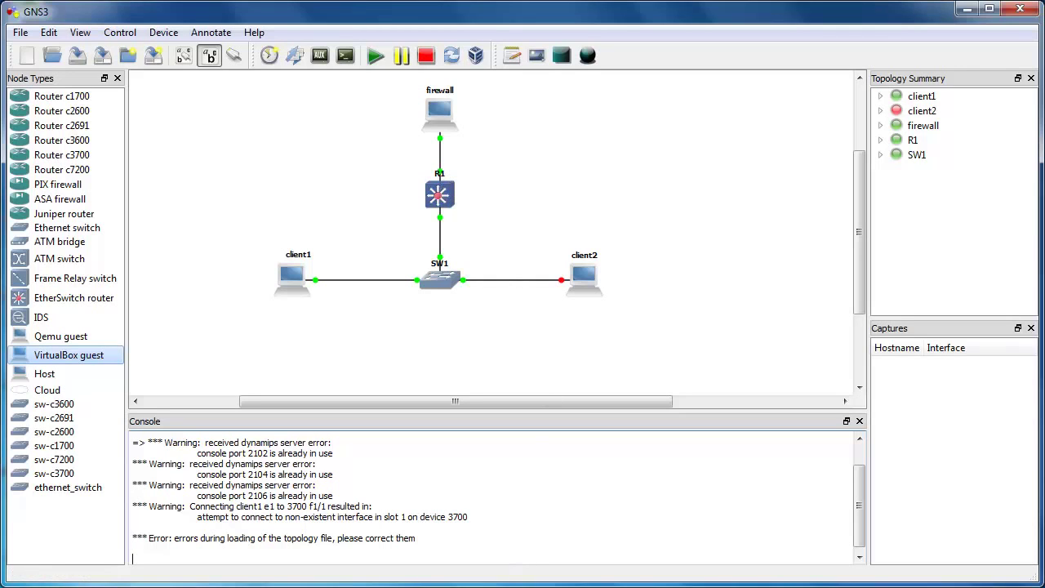
key(alt+Tab)
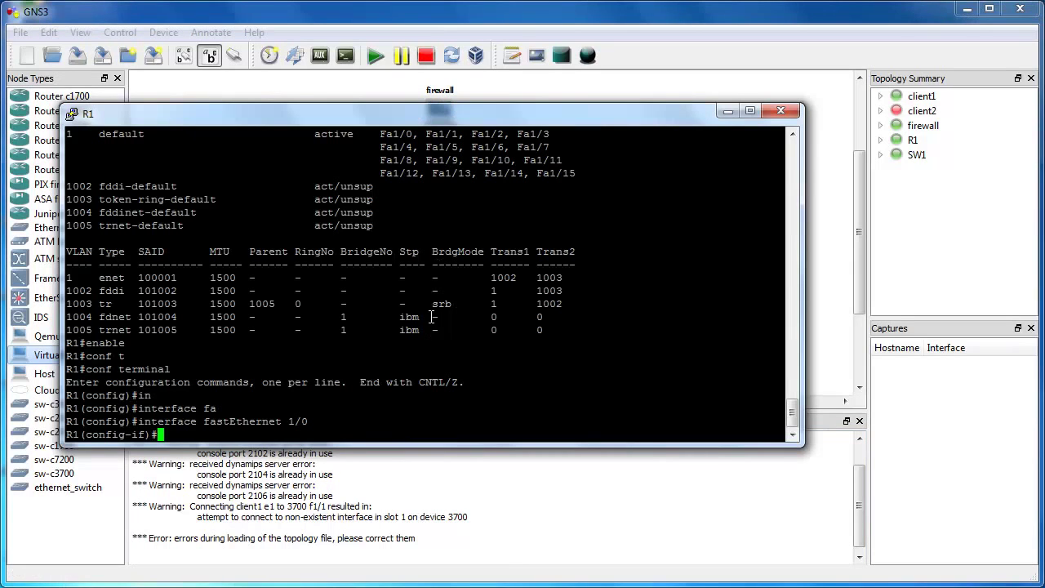
text(swi)
key(Tab)
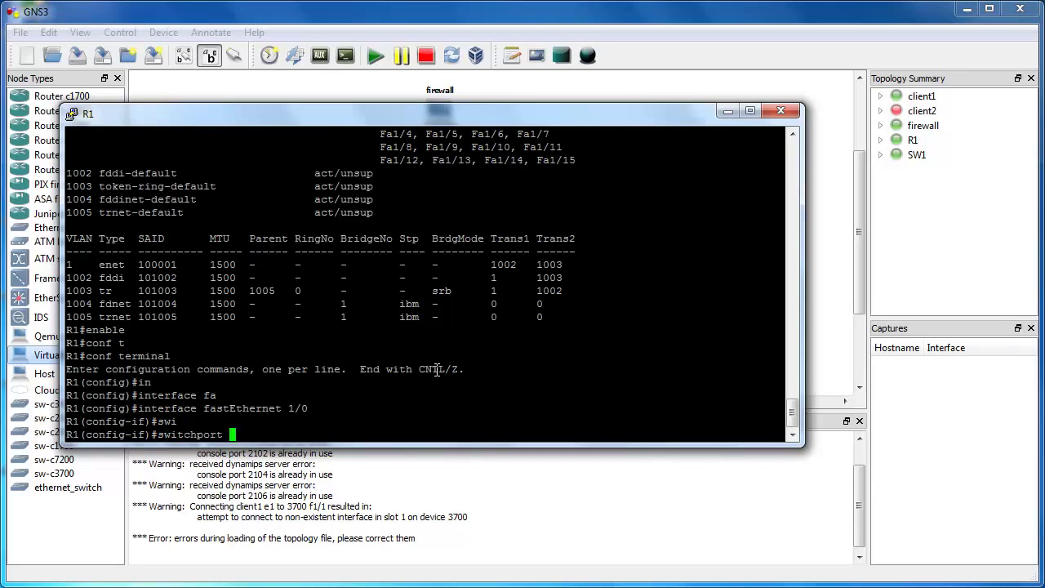
text(mo)
key(Tab)
text(tru)
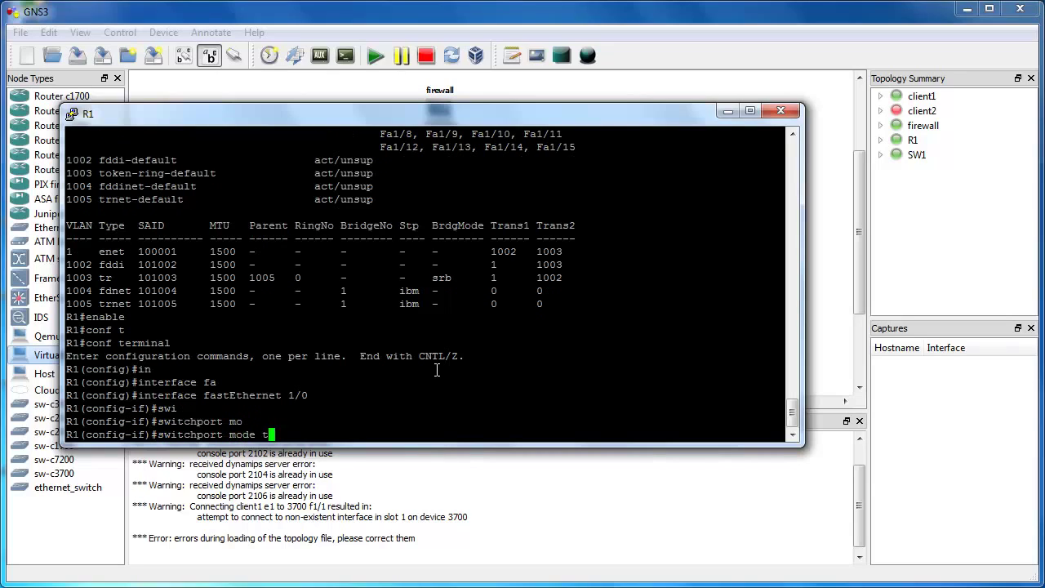
key(Tab)
key(Return)
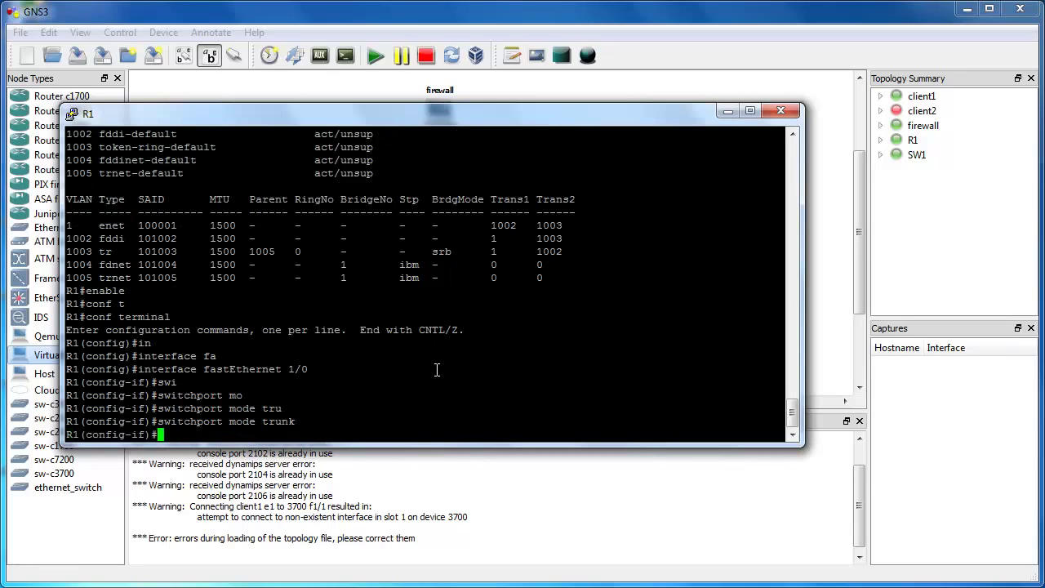
Bring up fastEthernet 1/0 with no shutdown and exit to global configuration mode.
text(no shut)
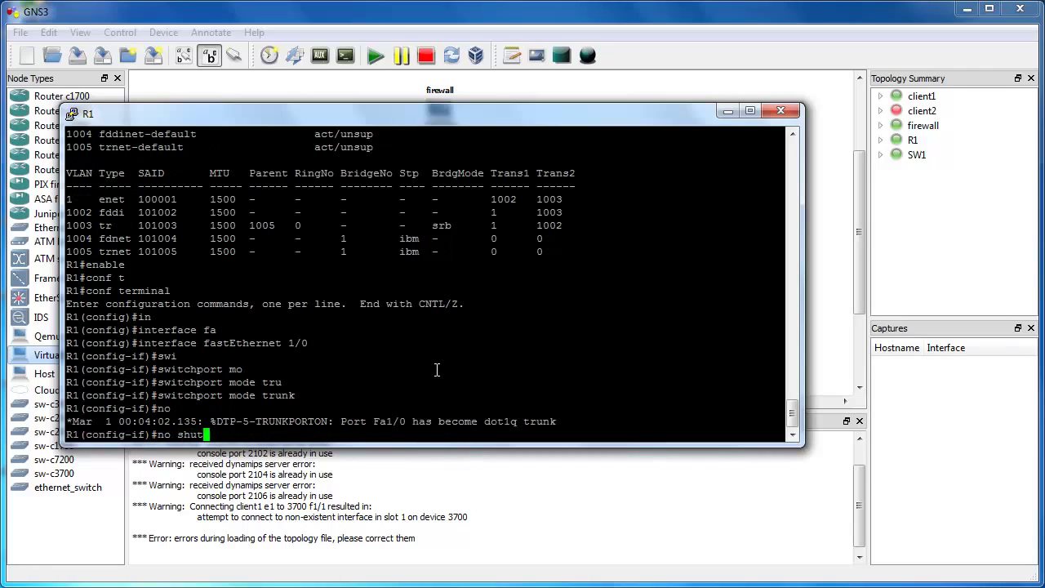
text(down)
key(Return)
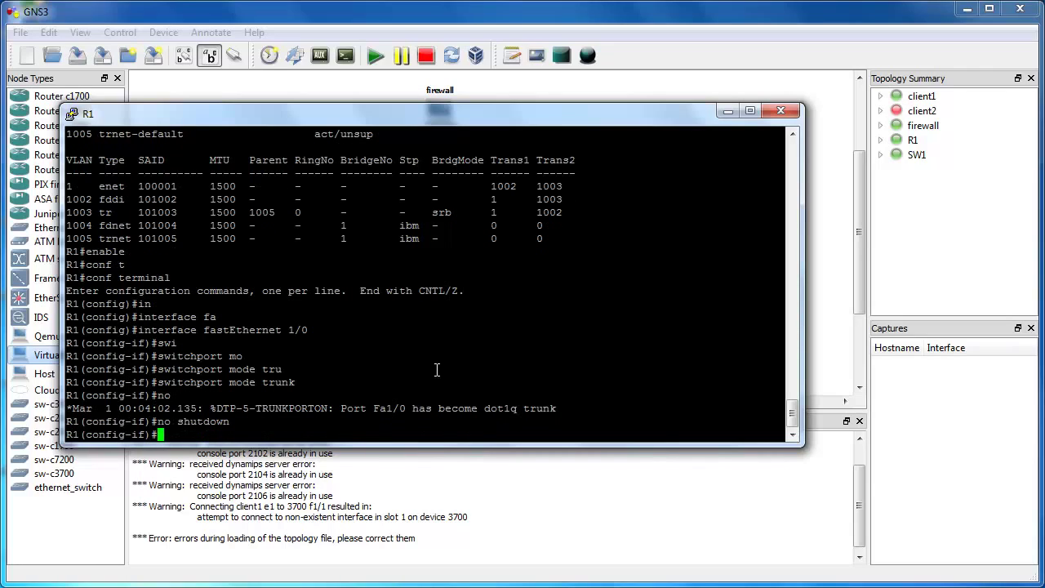
text(exit)
key(Return)
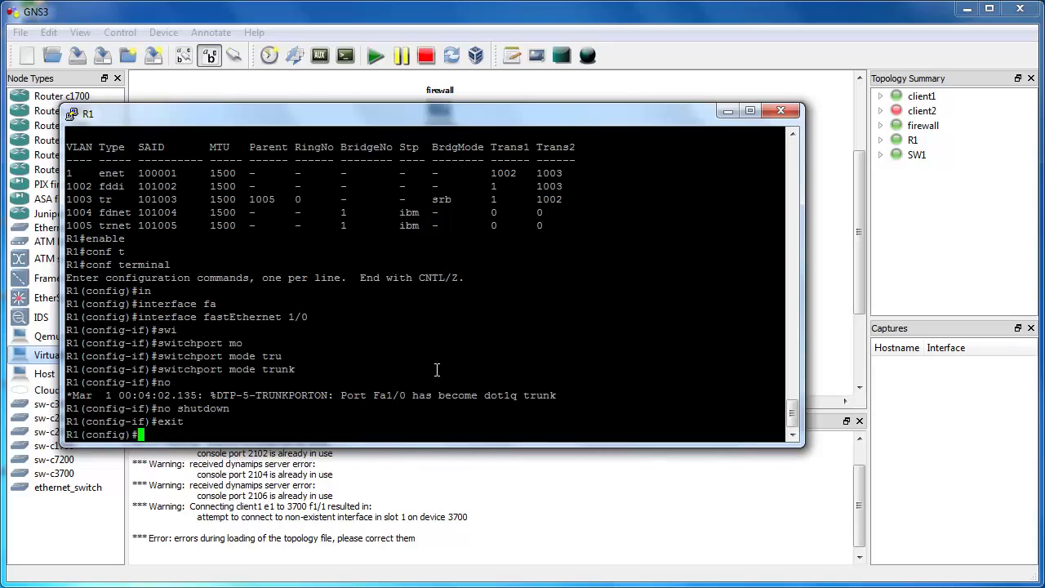
Enter the configuration of interface fastEthernet 1/1 on R1 and set its switchport mode to trunk.
key(Up)
key(Up)
key(Up)
key(Up)
key(Up)
key(Up)
key(Up)
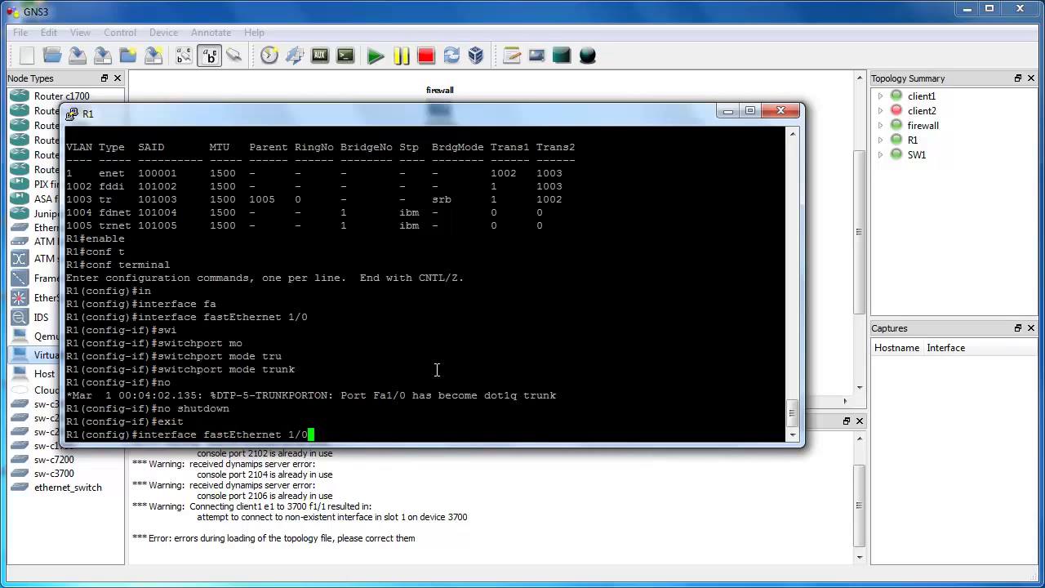
key(Return)
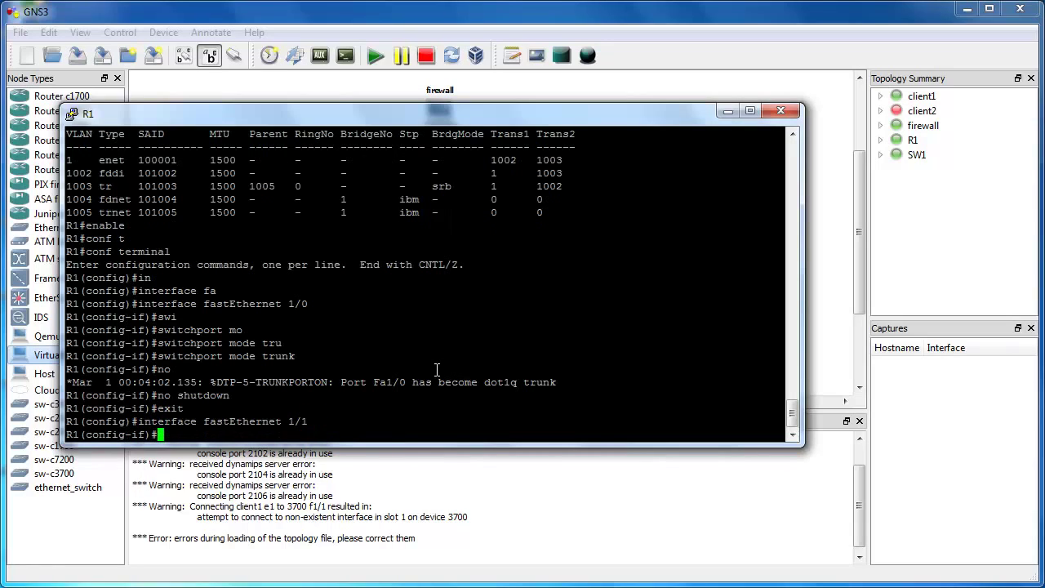
key(Up)
key(Up)
key(Up)
key(Up)
key(Up)
key(Return)
Bring up fastEthernet 1/1 with no shutdown and exit to global configuration mode.
key(Up)
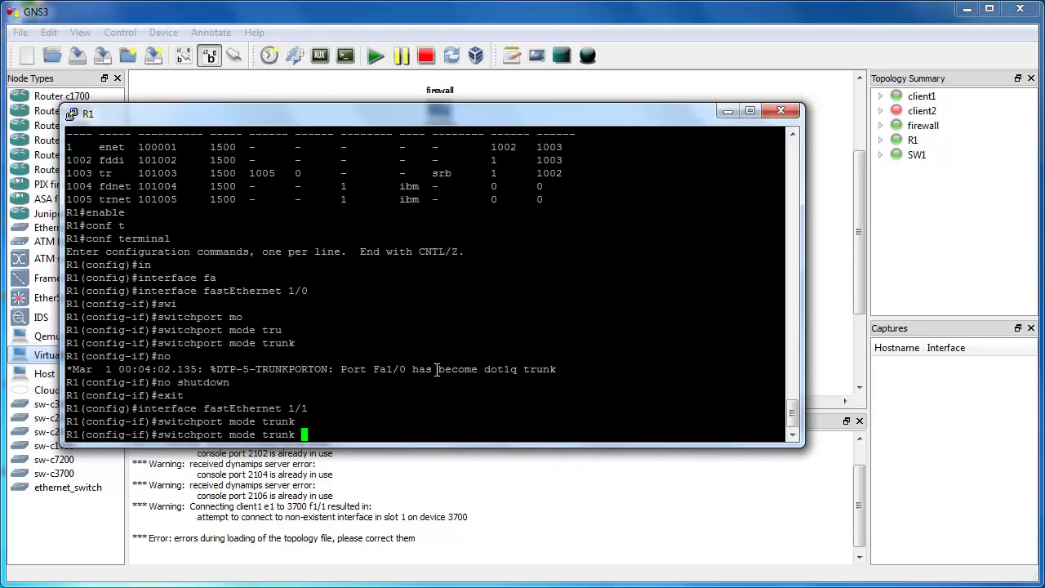
key(Up)
key(Up)
key(Up)
key(Return)
key(Up)
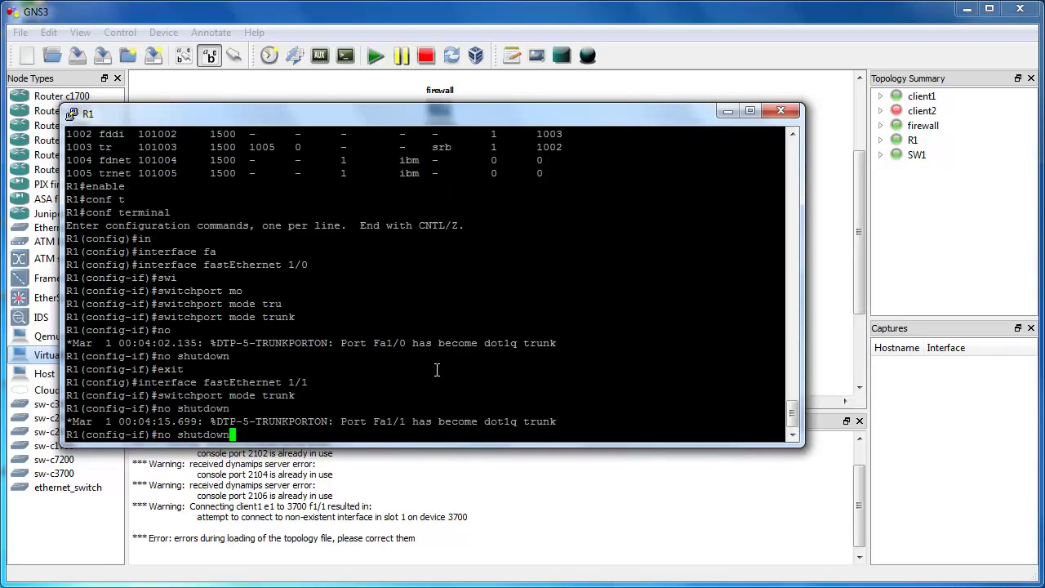
key(Return)
text(exit)
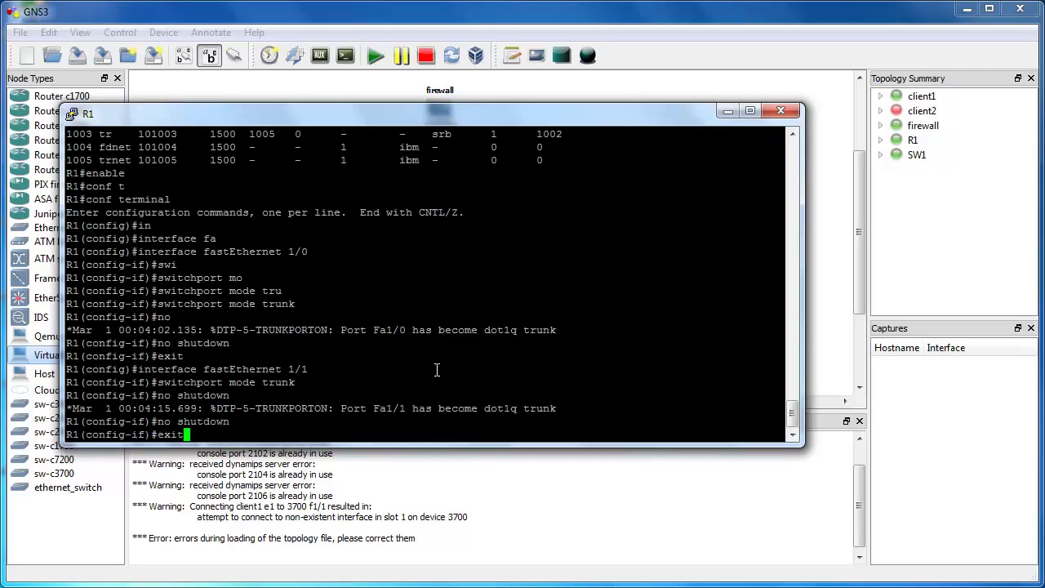
key(Return)
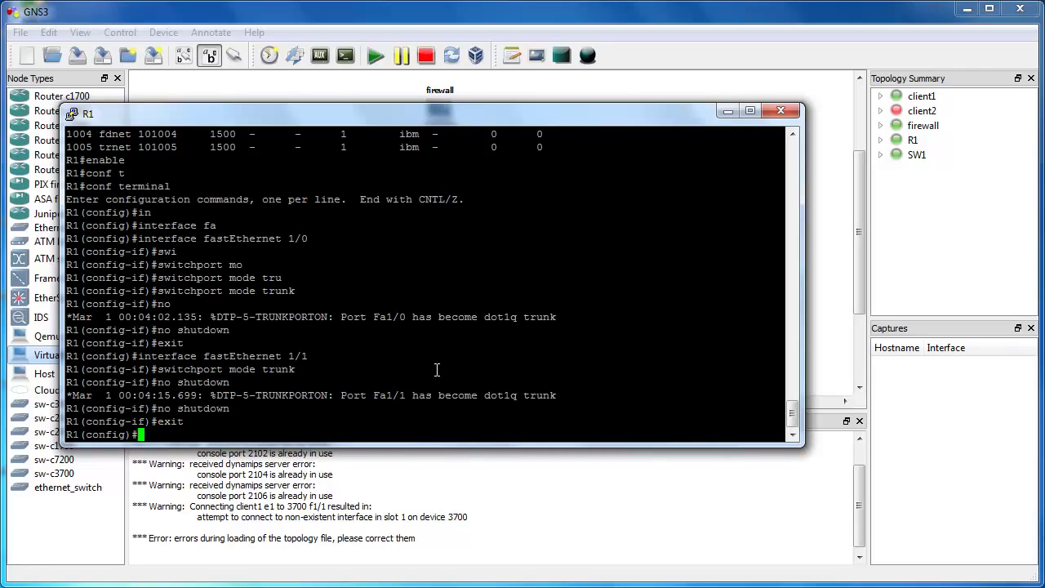
Enter the configuration of interface vlan 2 on R1 and assign it IP address 192.168.2.254 with mask 255.255.255.0.
key(Up)
key(Up)
key(Up)
key(Up)
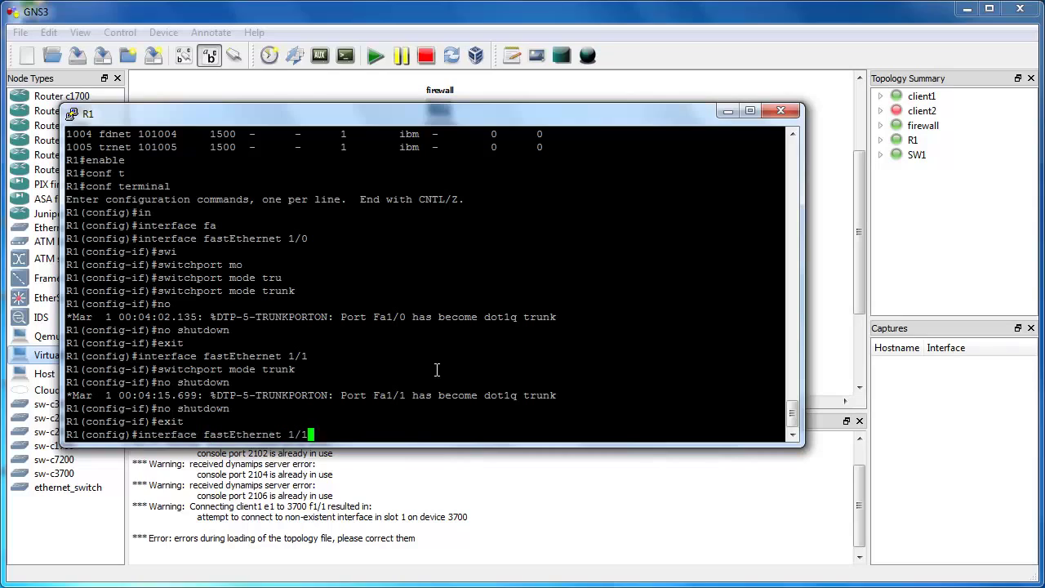
key(BackSpace)
key(BackSpace)
key(BackSpace)
key(BackSpace)
key(BackSpace)
key(BackSpace)
key(BackSpace)
key(BackSpace)
key(BackSpace)
key(BackSpace)
key(BackSpace)
key(BackSpace)
key(BackSpace)
key(BackSpace)
key(BackSpace)
key(BackSpace)
text(vlan 2)
key(Return)
text(ip add)
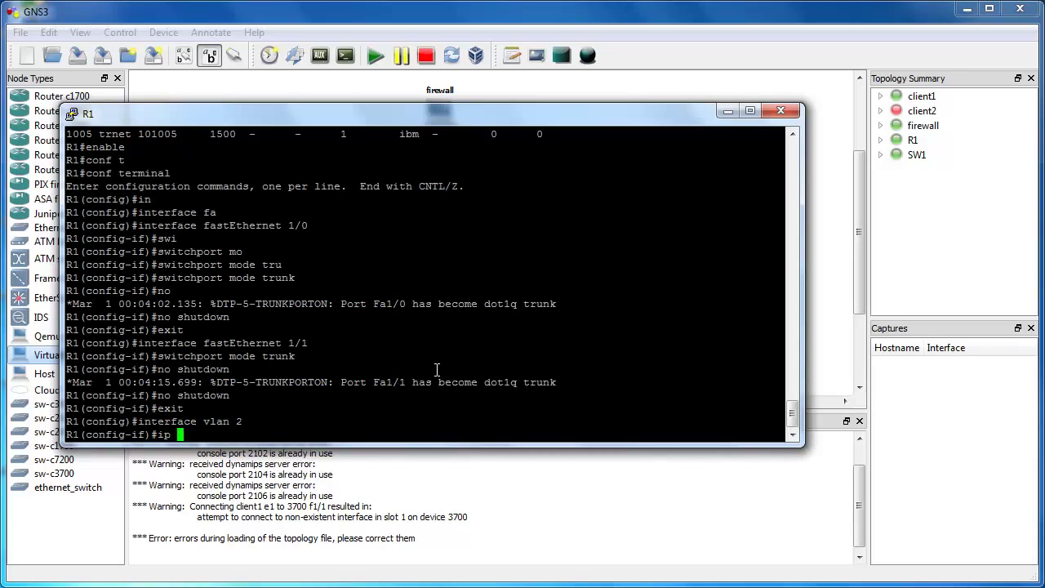
key(Tab)
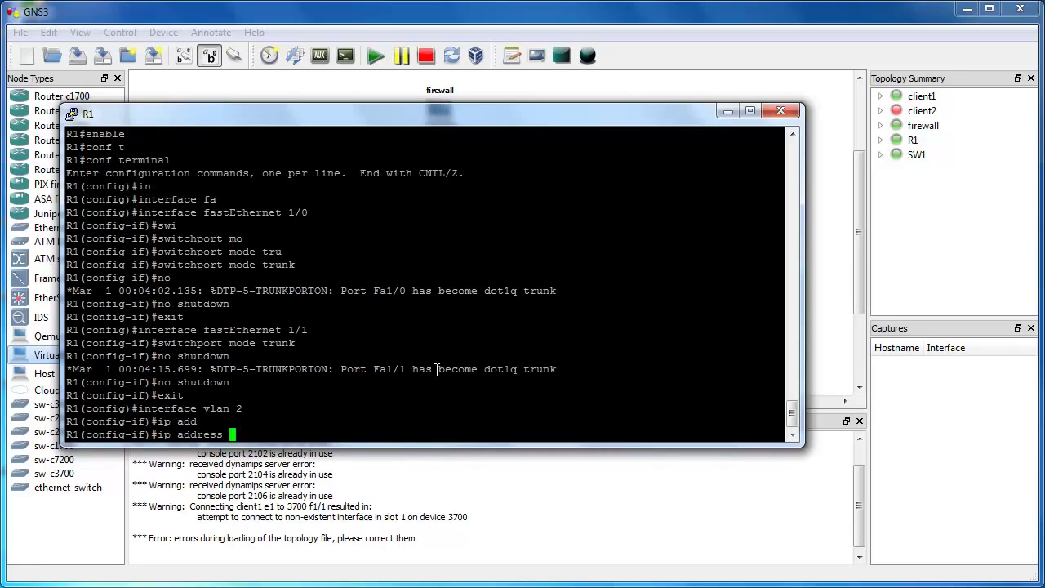
text(192.168.2.254 255.255.255.0)
key(Return)
Bring up interface vlan 2 with no shutdown and exit to global configuration mode.
text(n)
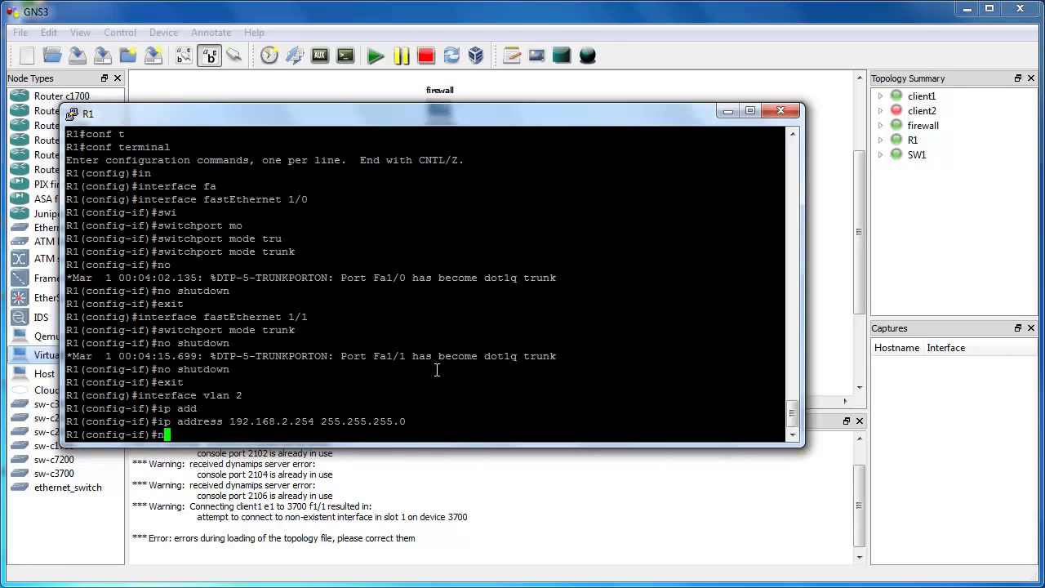
text(o shutdown)
key(Return)
text(exit)
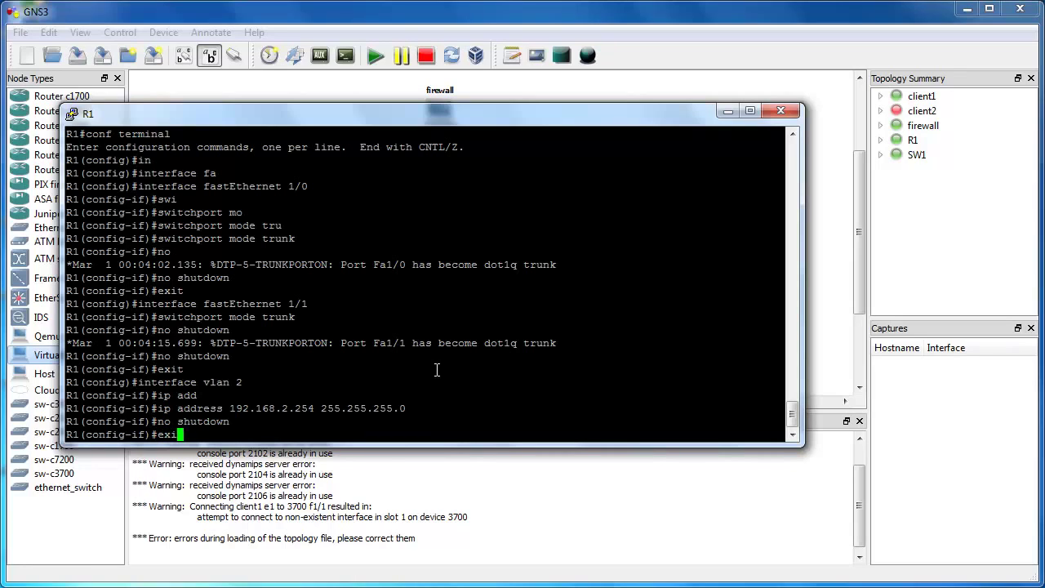
key(Return)
Enter the configuration of interface vlan 3 on R1 and assign it IP address 192.168.3.254 with mask 255.255.255.0.
key(Up)
key(Up)
key(Up)
key(Up)
key(Up)
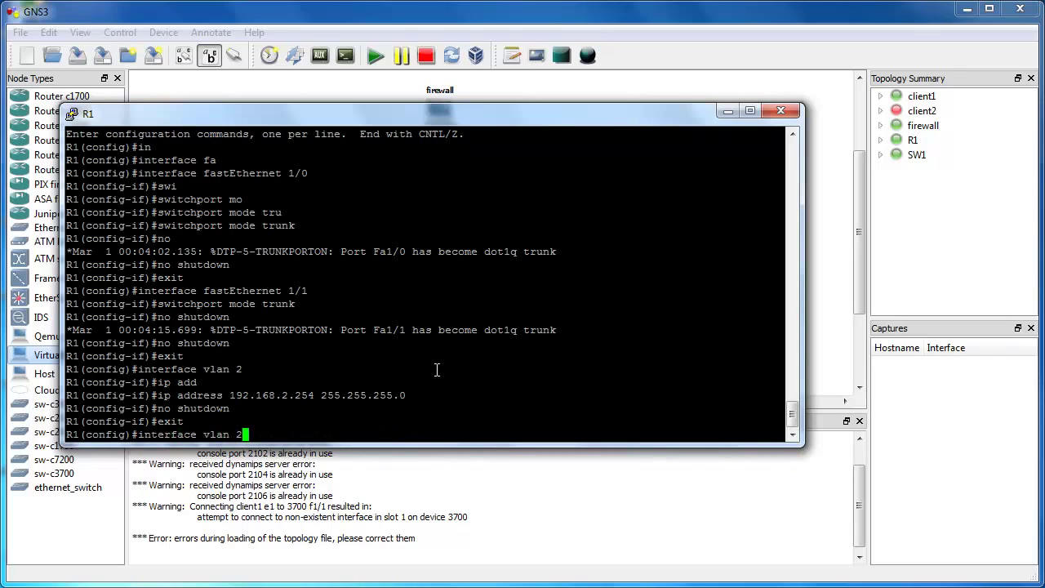
key(BackSpace)
text(3)
key(Return)
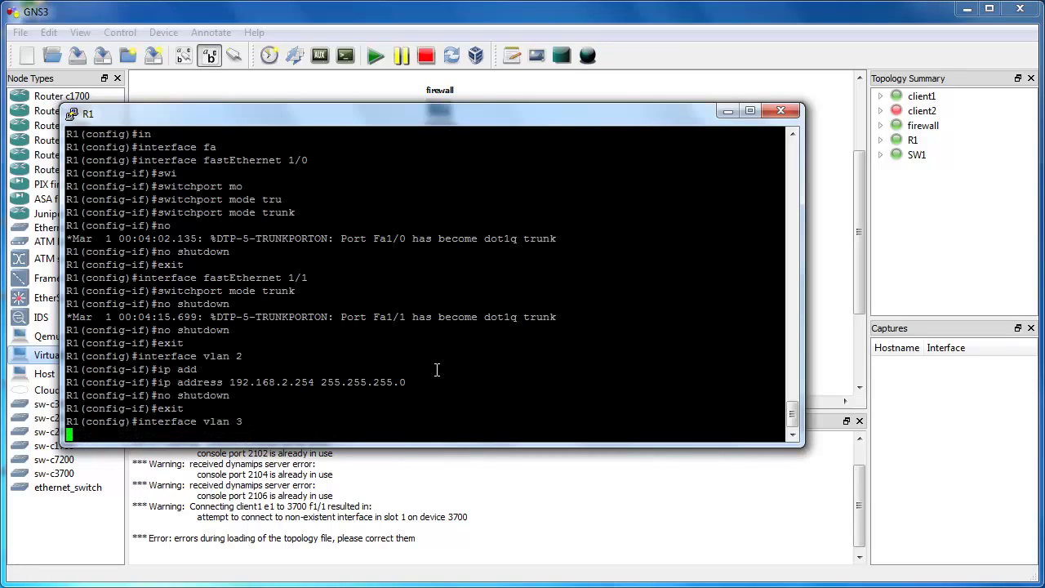
key(Up)
key(Up)
key(Up)
key(Up)
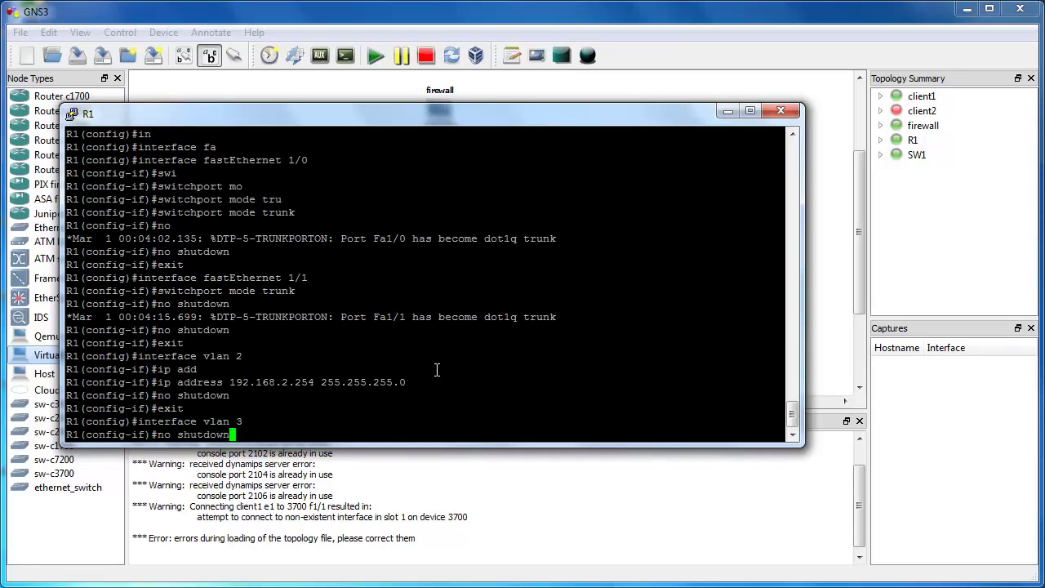
key(Left)
key(Left)
key(Left)
key(Left)
key(Left)
key(Left)
key(Left)
key(Left)
key(Left)
key(Left)
key(Left)
key(Left)
key(Left)
key(Left)
key(Left)
key(Left)
key(Left)
key(Left)
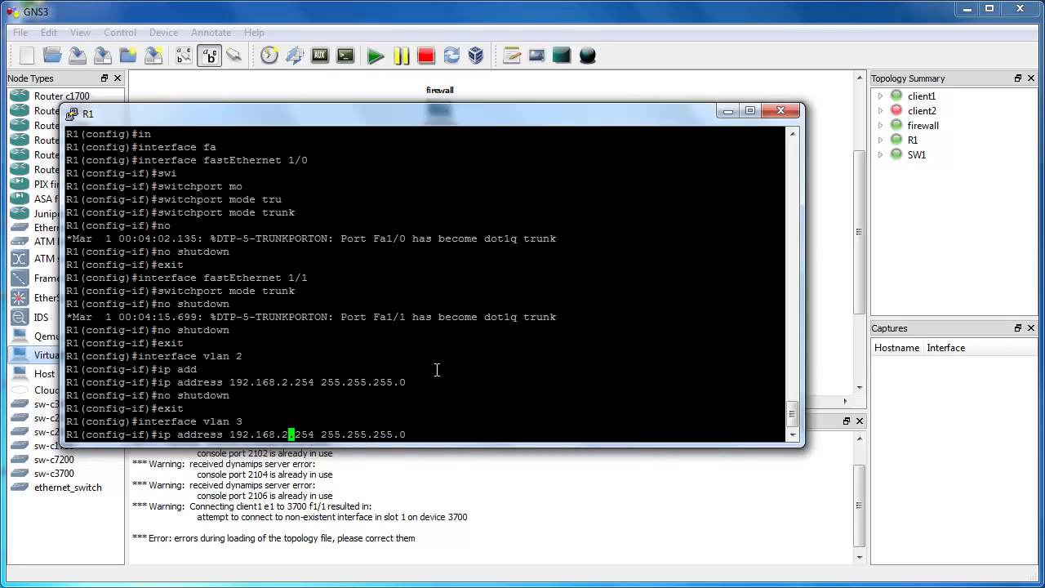
key(BackSpace)
text(3)
key(Return)
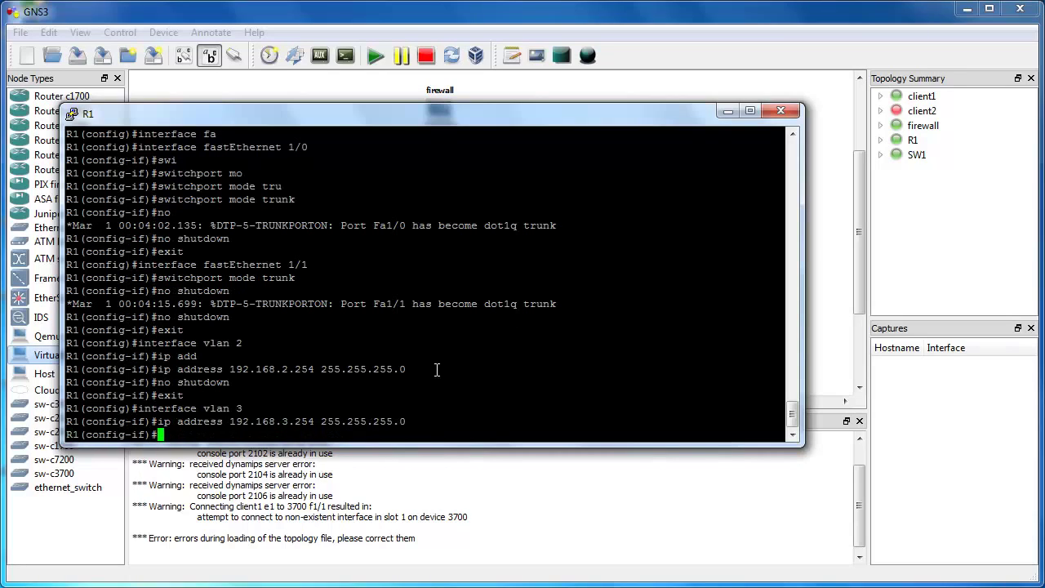
Bring up interface vlan 3 with no shutdown and exit to global configuration mode.
text(no shut)
key(Tab)
key(Return)
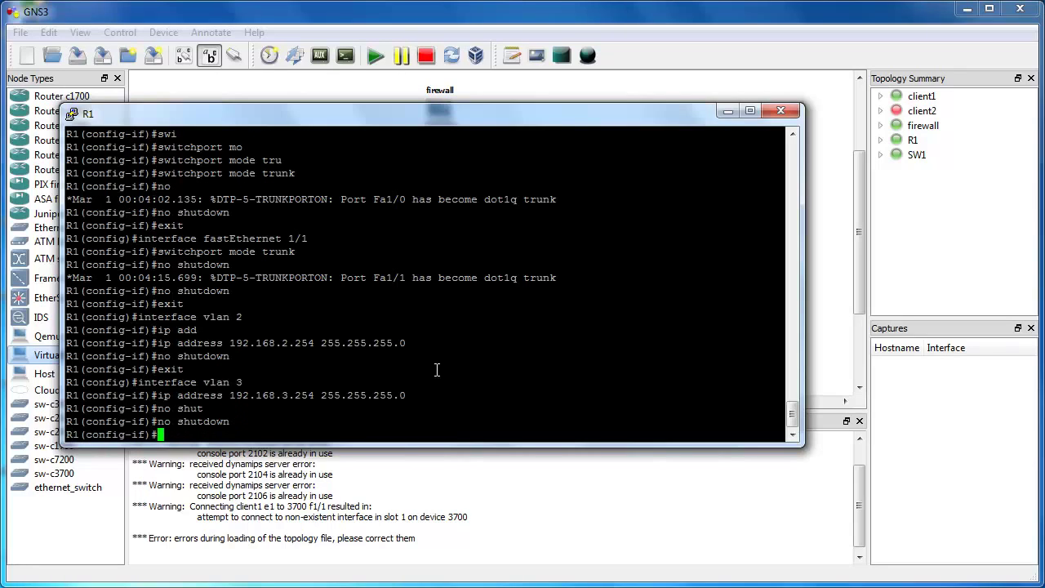
text(exit)
key(Return)
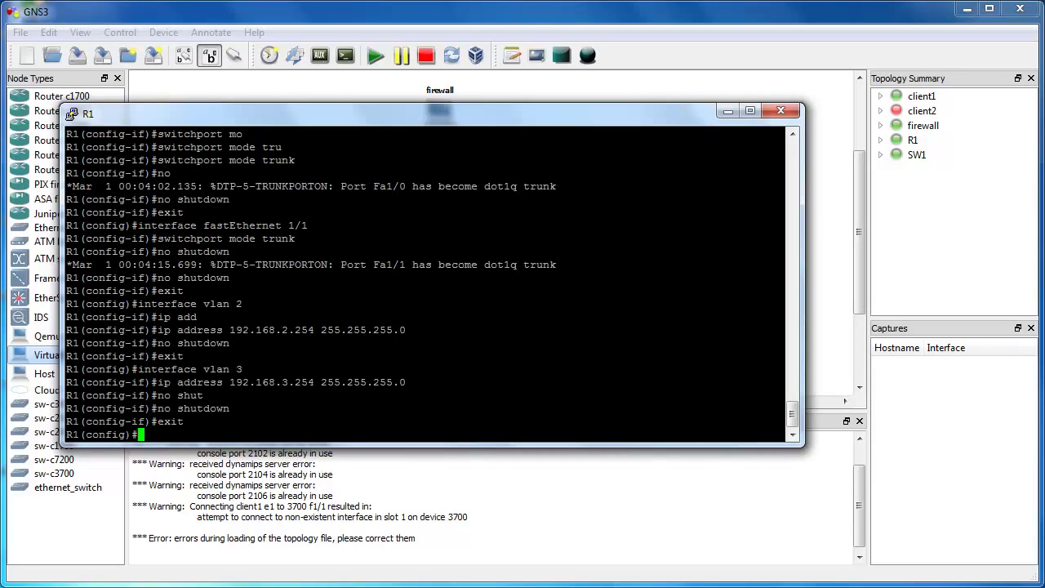
Switch to the WINDOWS XP virtual machine and open a command prompt there.
mouse_move(363, 581)
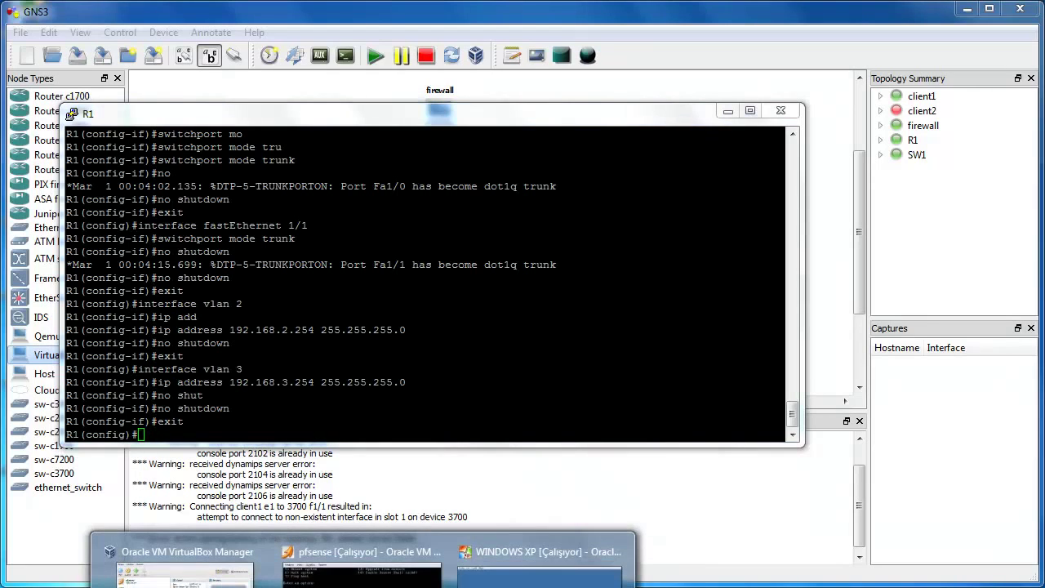
click(572, 559)
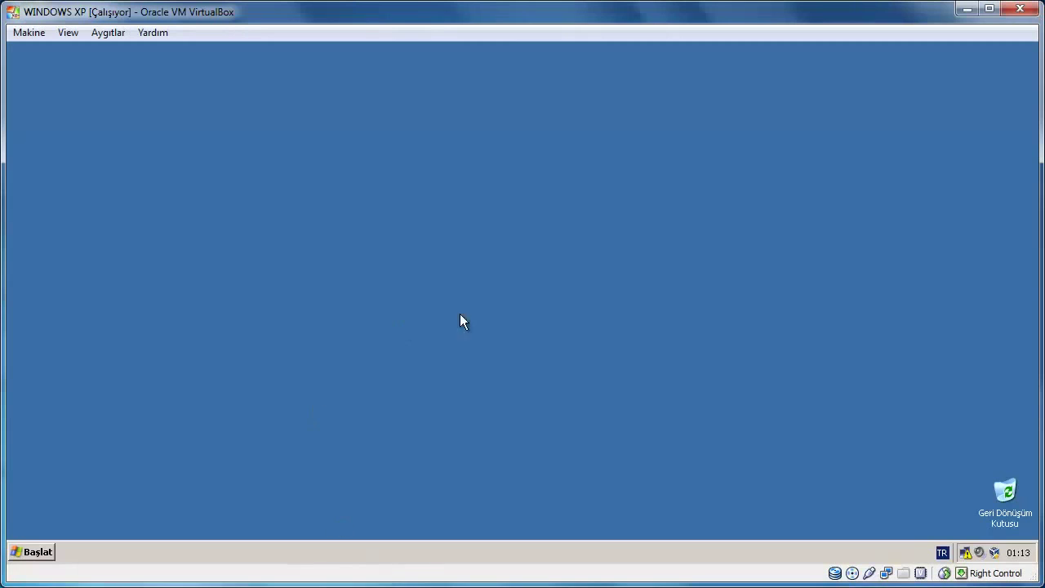
mouse_move(971, 557)
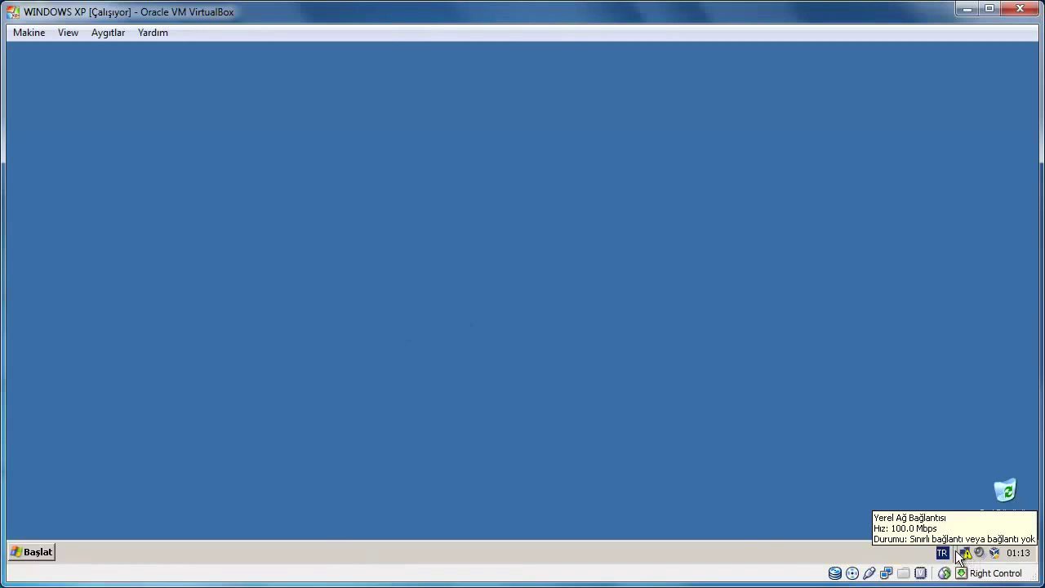
click(35, 553)
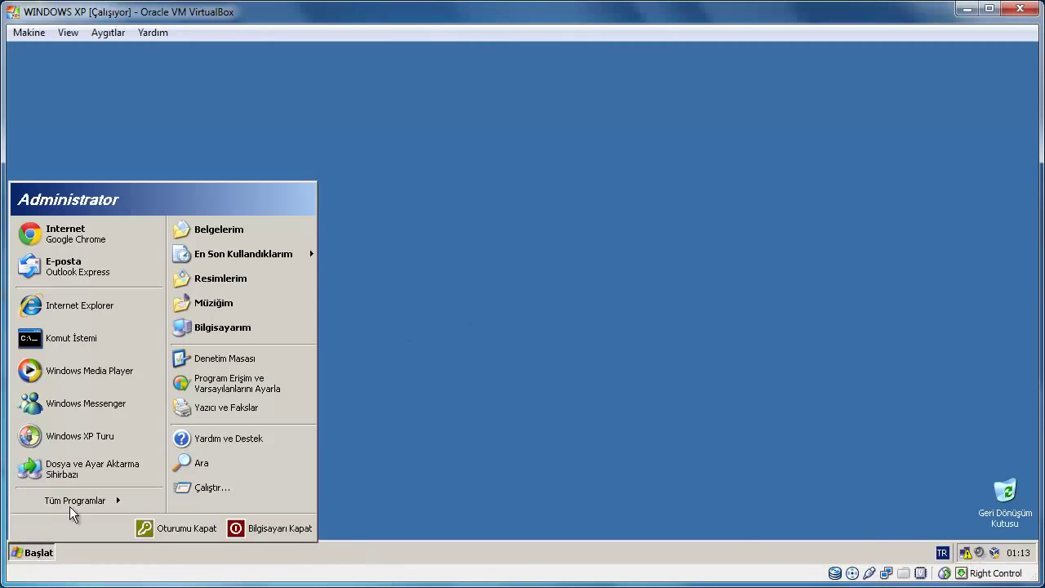
click(86, 337)
Try to renew the Windows XP client's IP address with ipconfig /renew, and abort the command.
text(ipc)
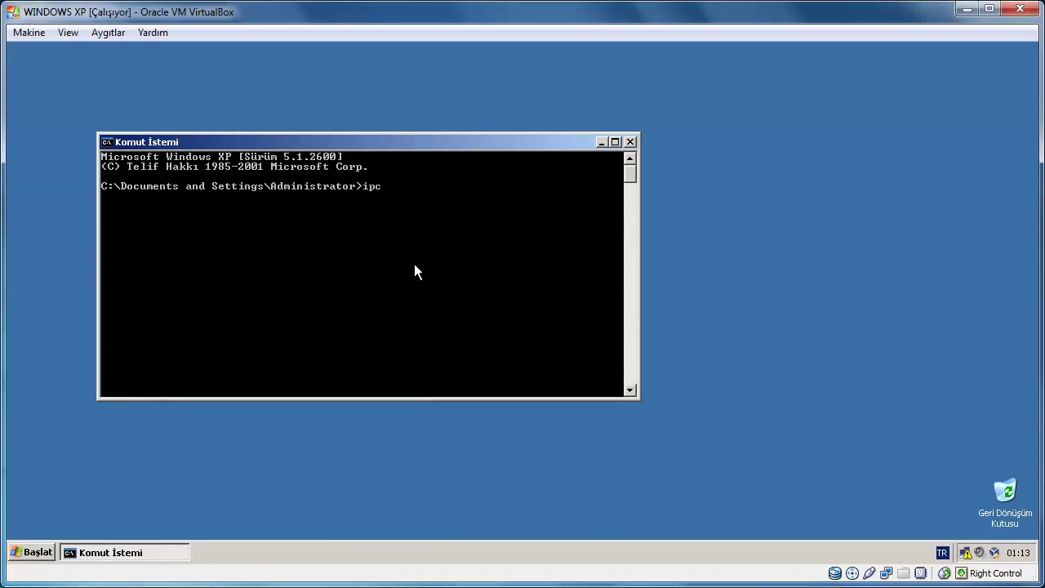
text(onfig /renew)
key(Return)
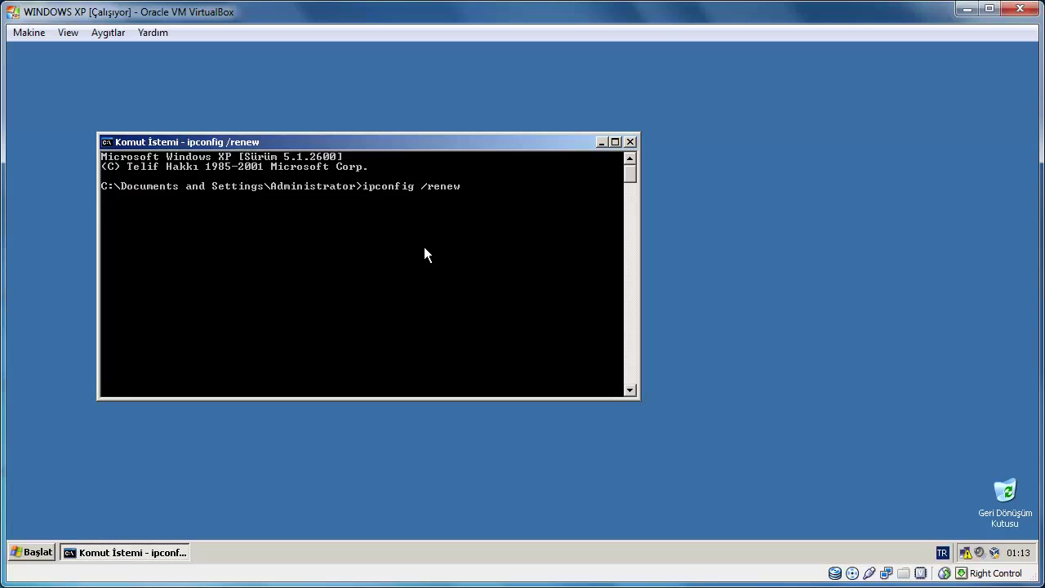
key(ctrl+c)
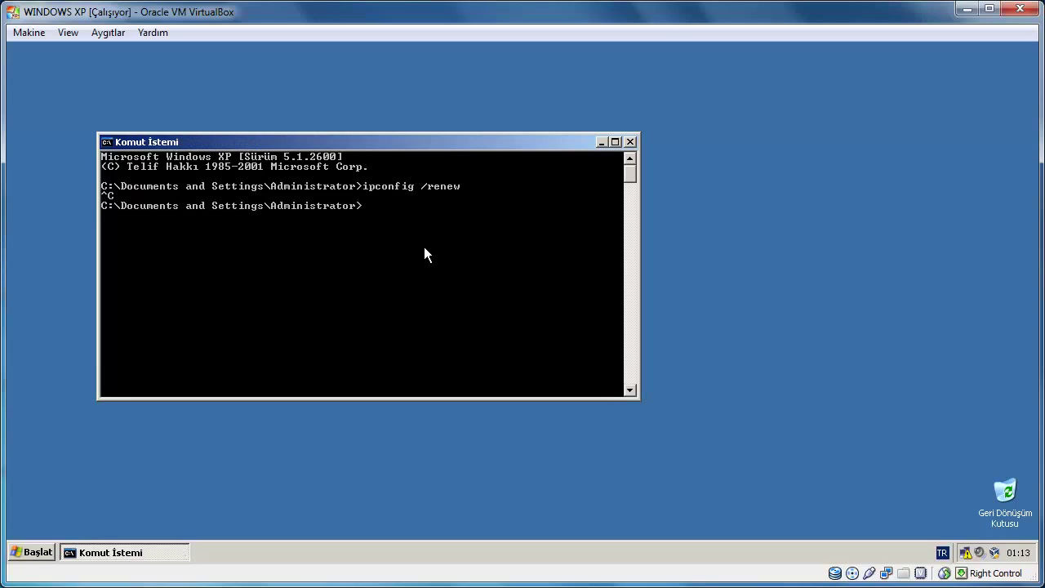
text(opps!!)
Switch to GNS3, open the node configuration of SW1 and change port 1 to type dot1q.
click(967, 9)
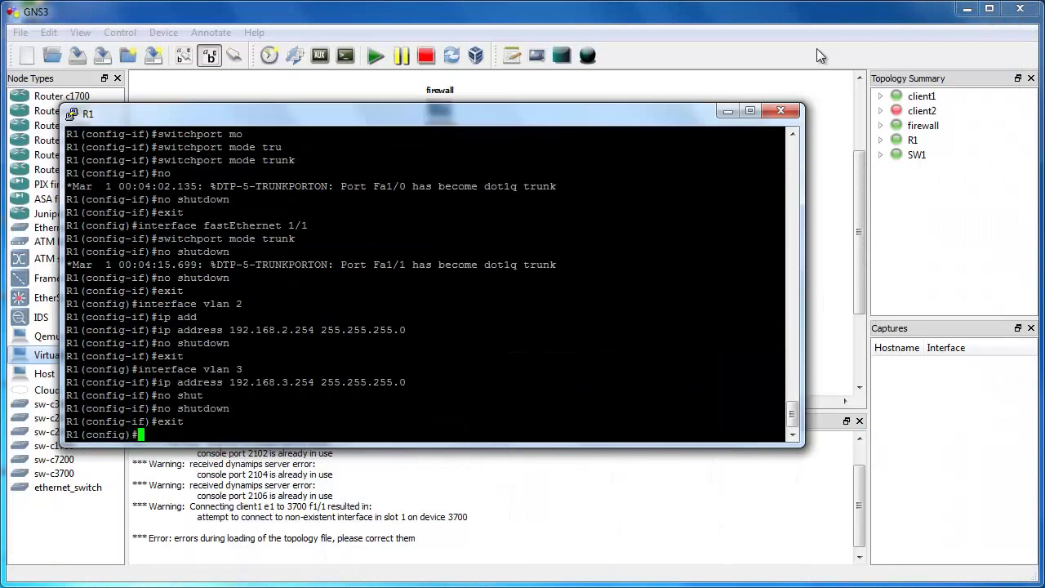
click(740, 82)
double_click(453, 267)
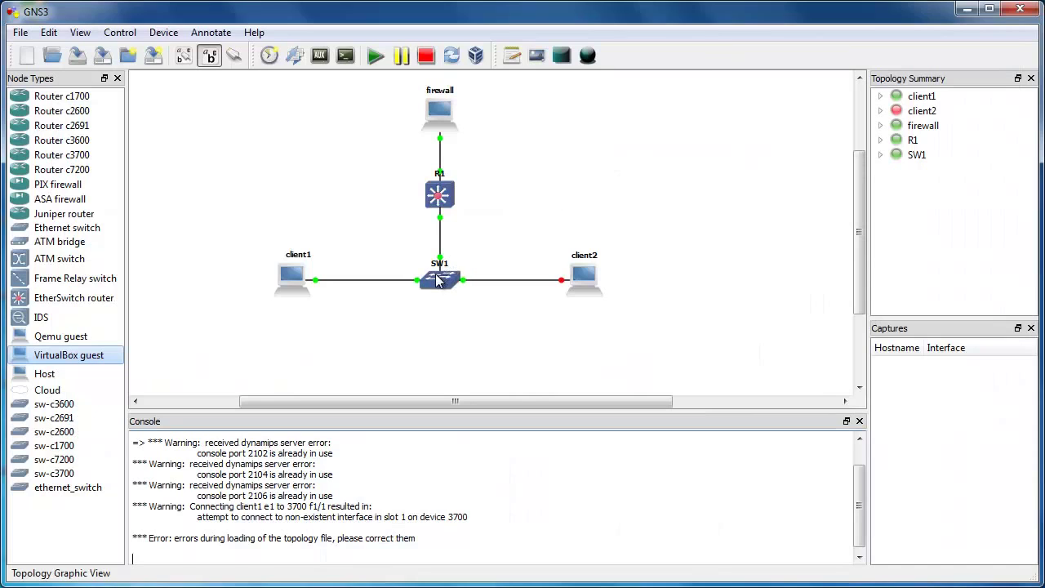
click(321, 171)
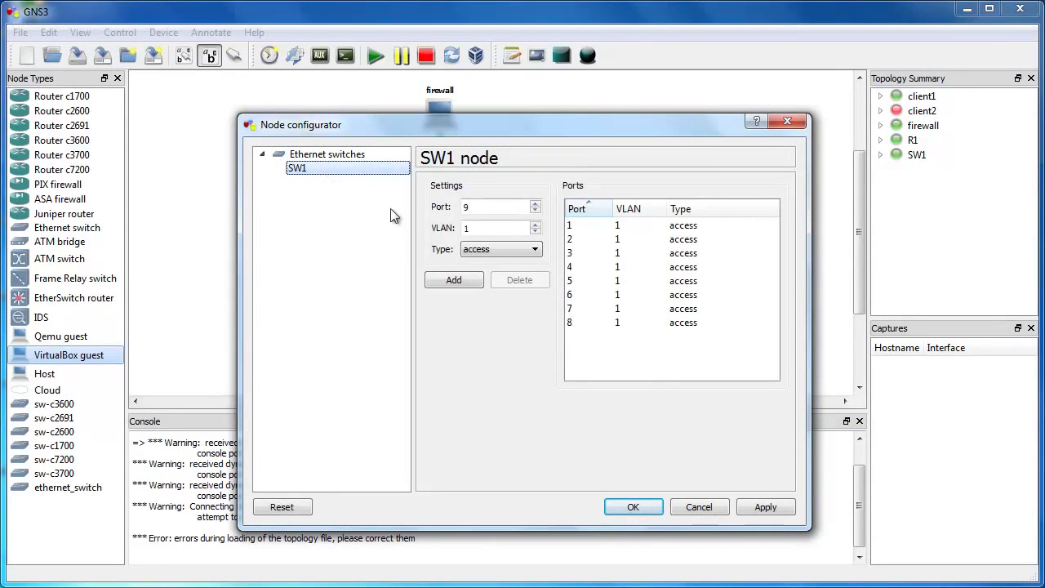
click(628, 225)
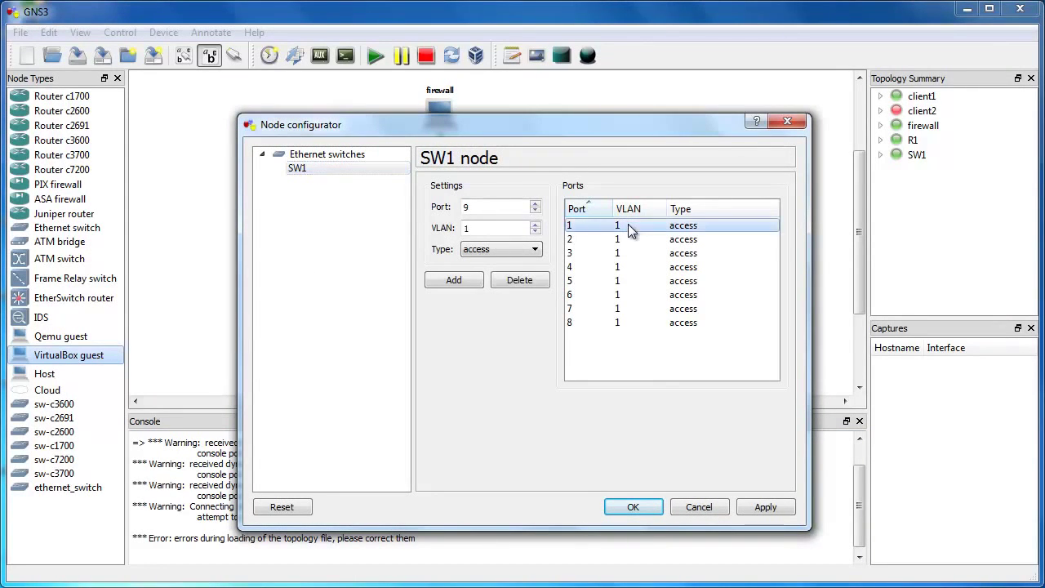
click(496, 248)
click(486, 272)
click(453, 280)
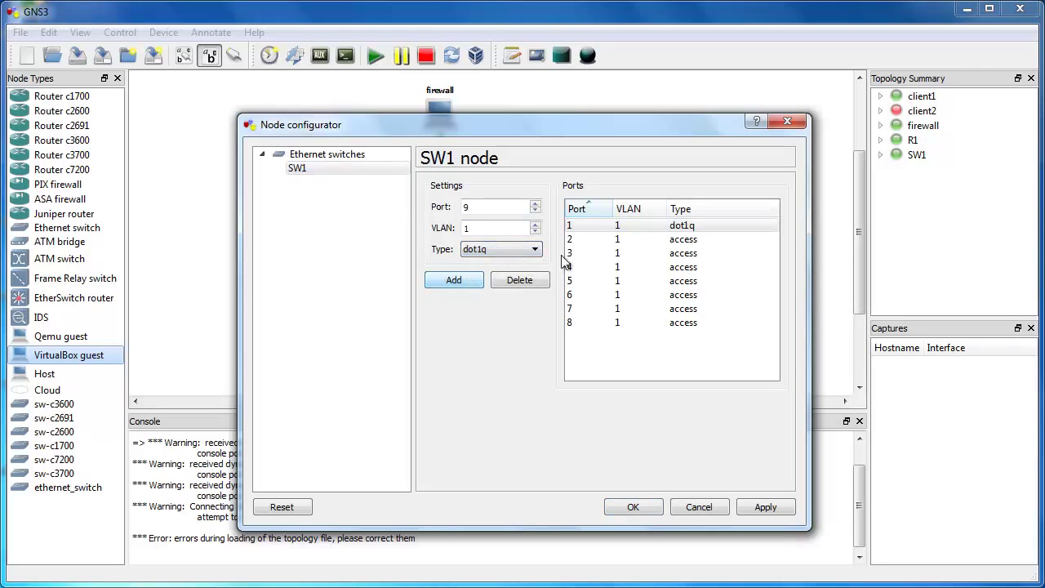
Assign SW1's access port 2 to VLAN 2 and access port 3 to VLAN 3, and save the switch configuration.
click(623, 239)
click(535, 225)
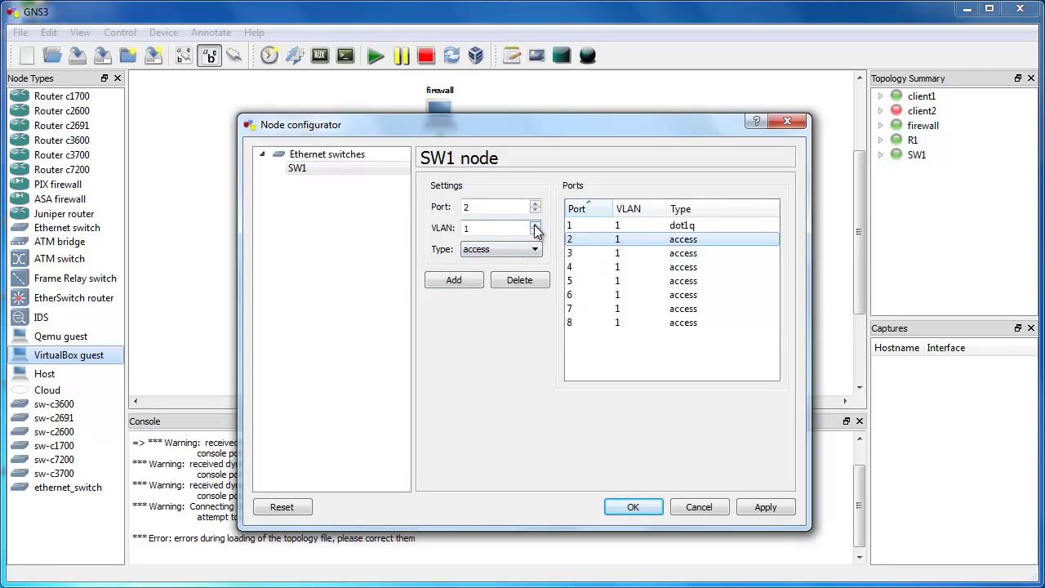
click(453, 280)
click(641, 255)
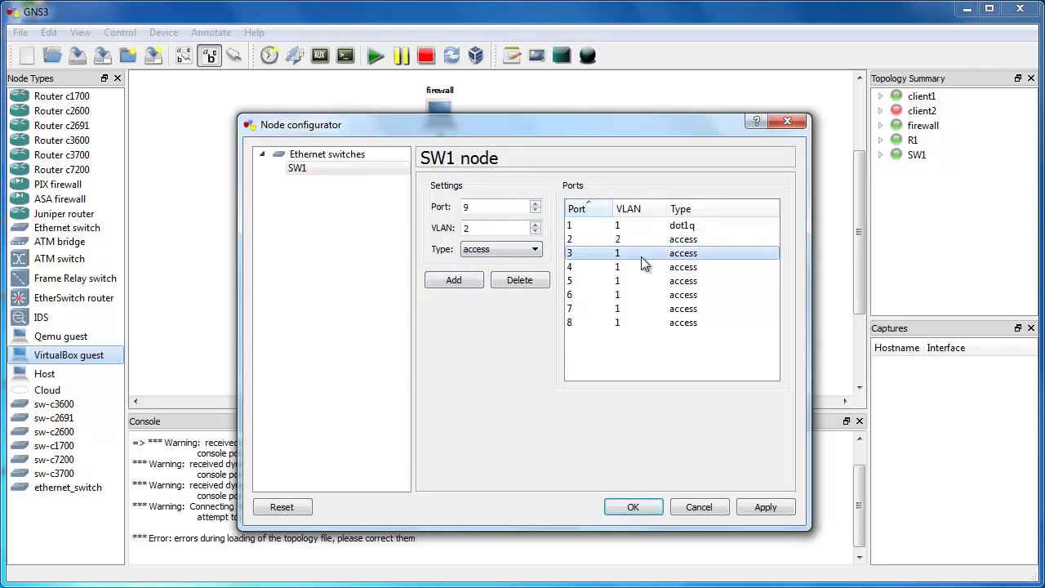
click(535, 231)
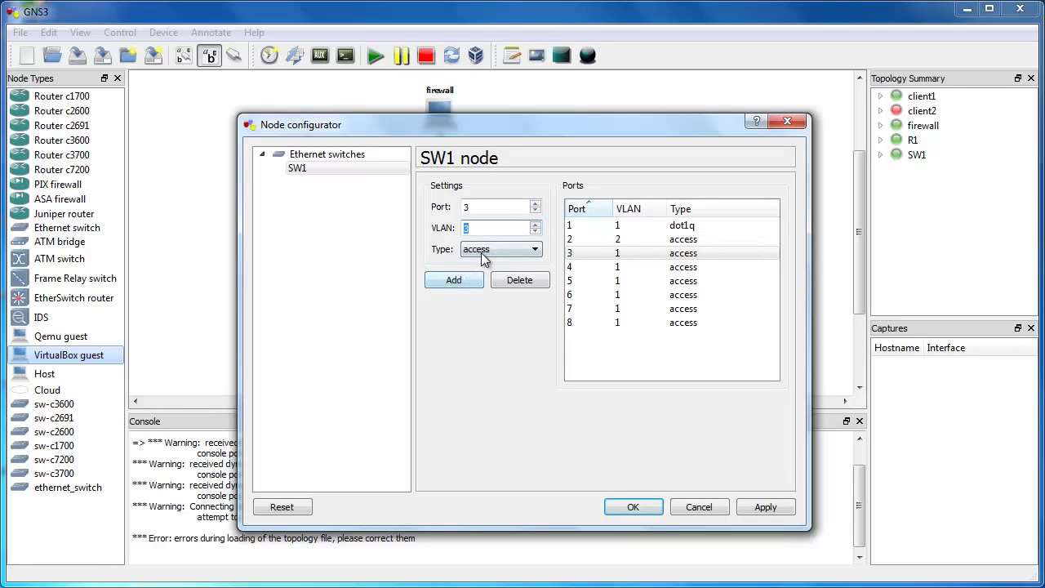
click(455, 280)
click(632, 508)
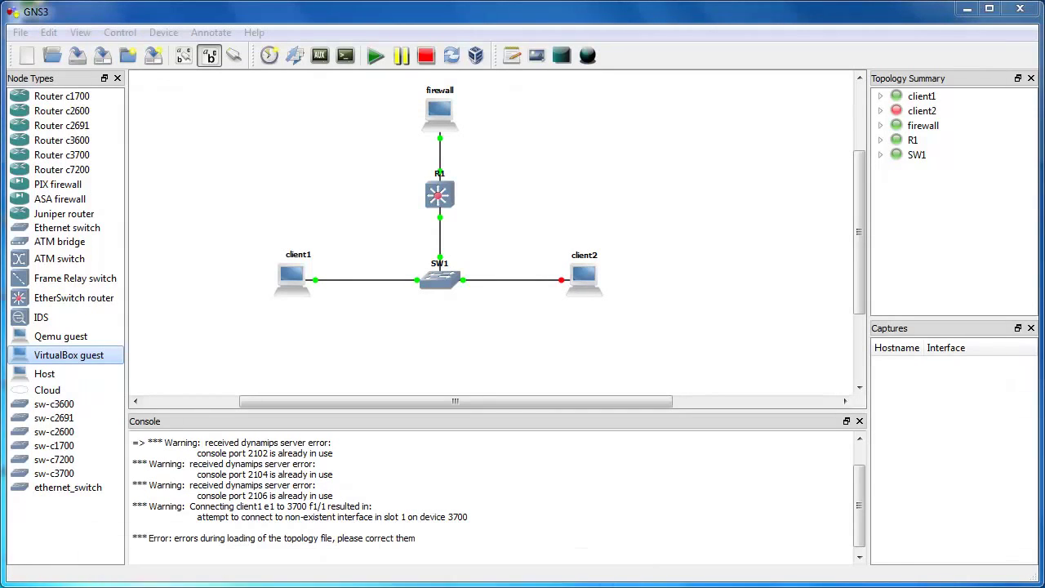
Return to the WINDOWS XP virtual machine and request an address again with ipconfig /renew.
key(alt+Tab)
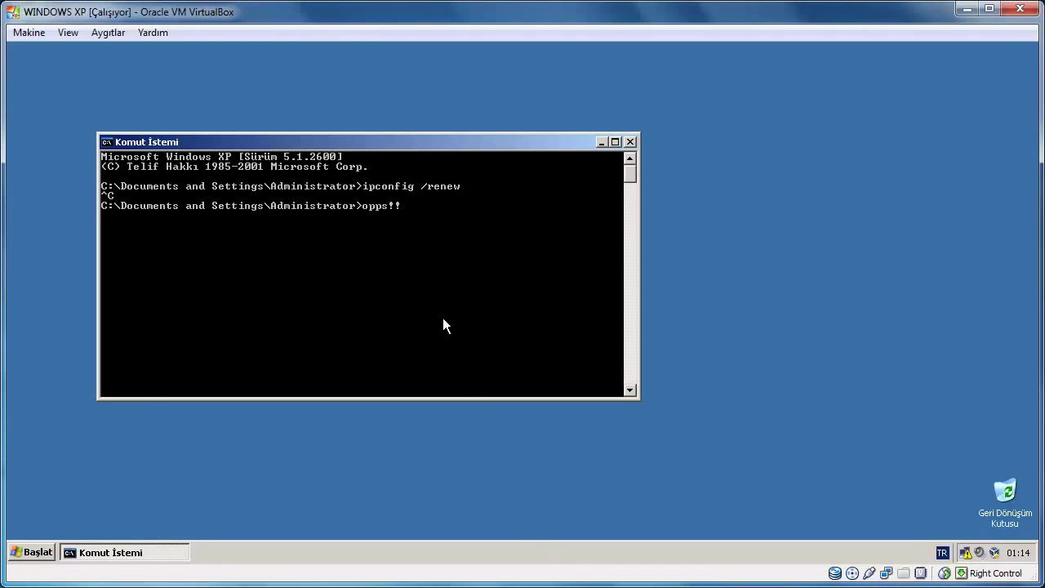
key(Up)
key(Return)
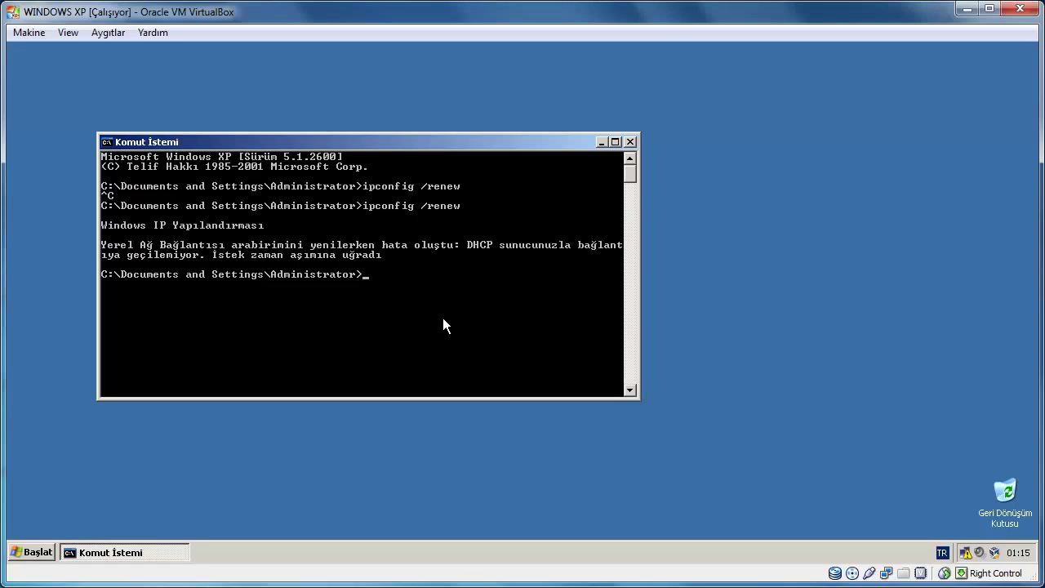
Open the network connections in Windows XP, then disable and re-enable Yerel Ağ Bağlantısı.
right_click(967, 553)
click(921, 542)
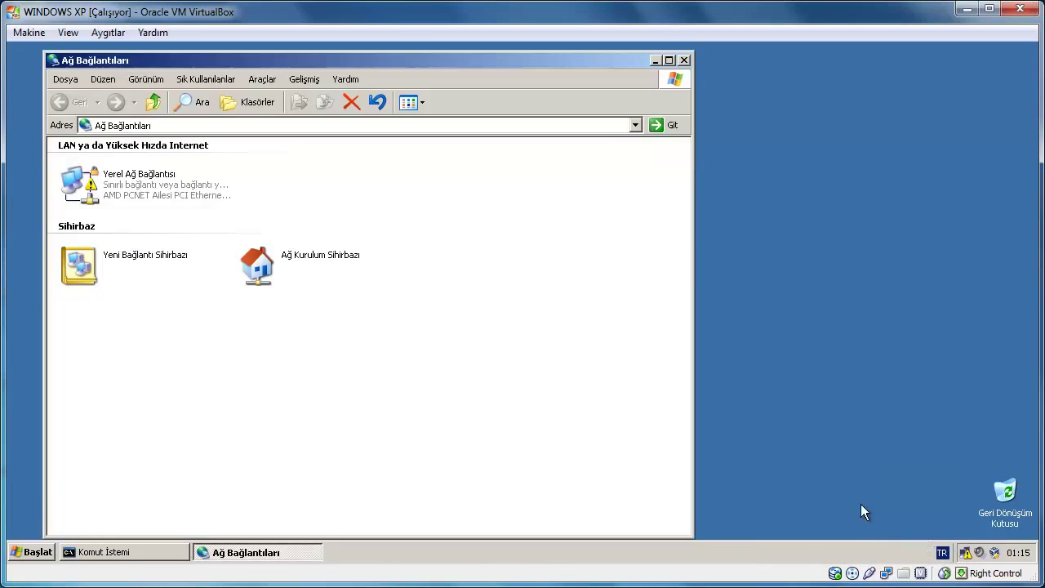
right_click(150, 196)
click(161, 204)
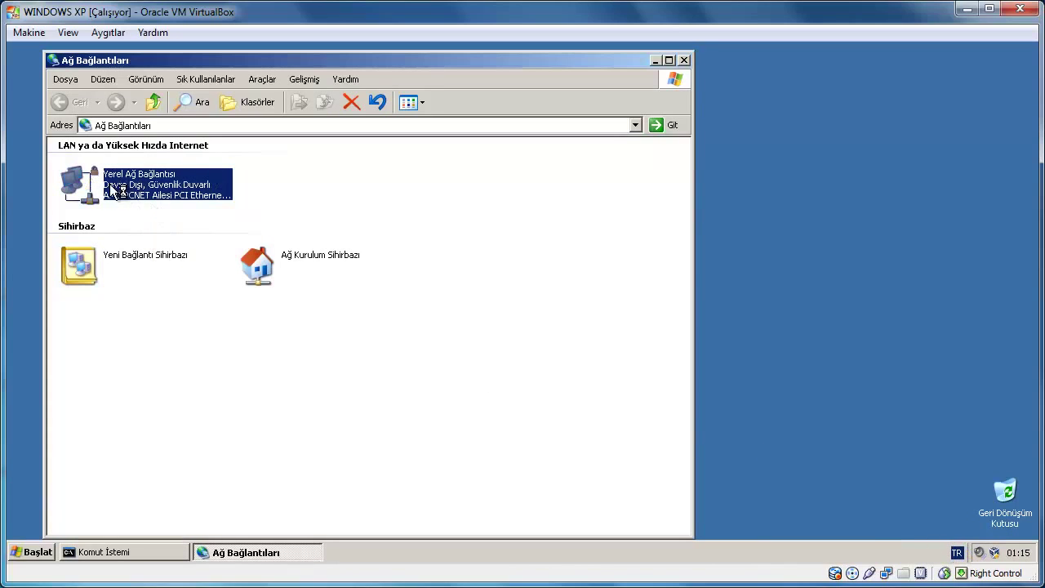
right_click(109, 184)
click(127, 195)
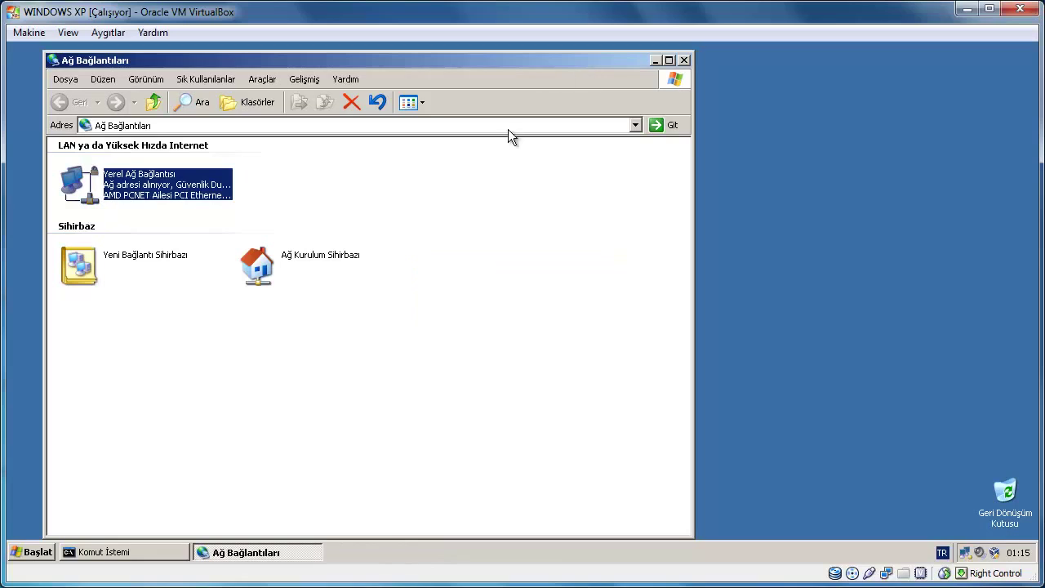
Switch to the pfsense virtual machine, open its shell with option 8 and ping 192.168.56.1.
click(392, 181)
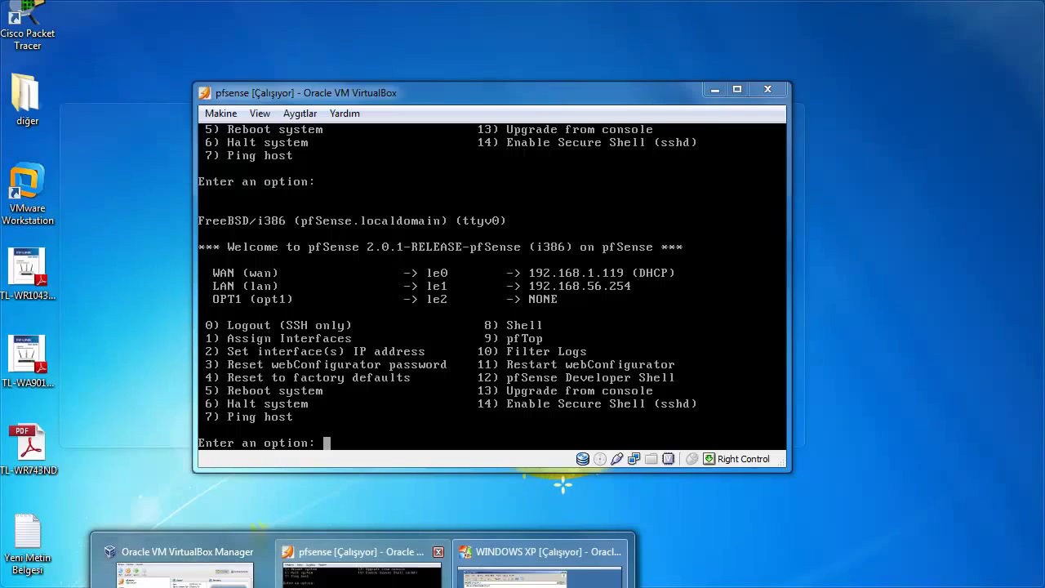
click(351, 563)
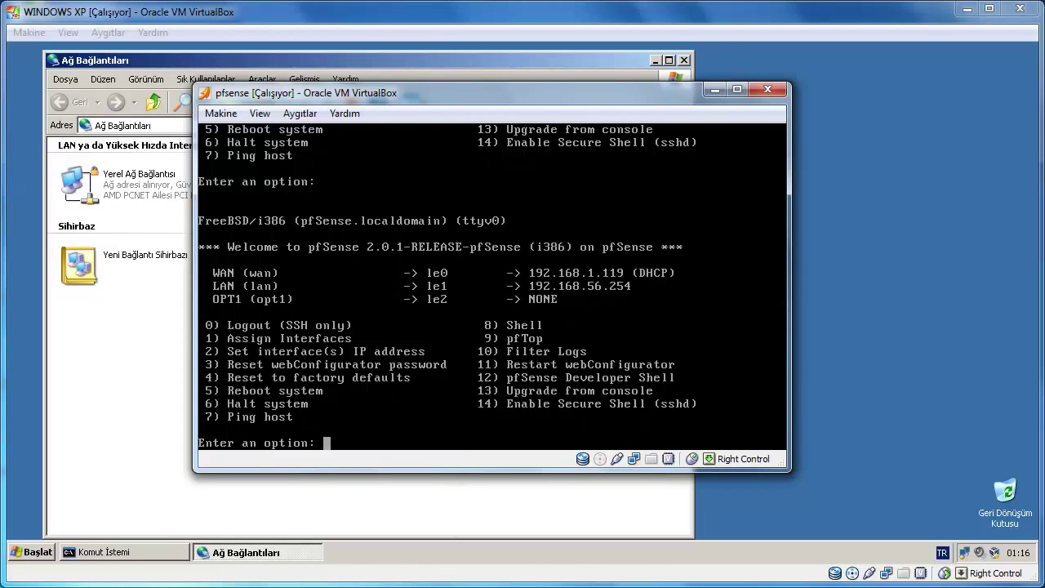
text(8)
key(Return)
text(ping 192.168.56.1)
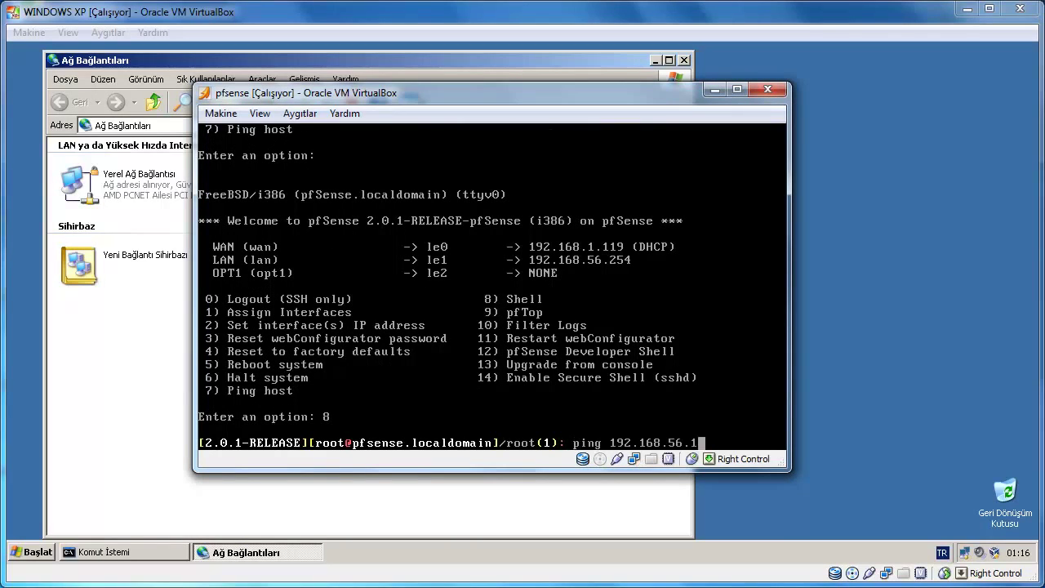
key(Return)
key(ctrl+c)
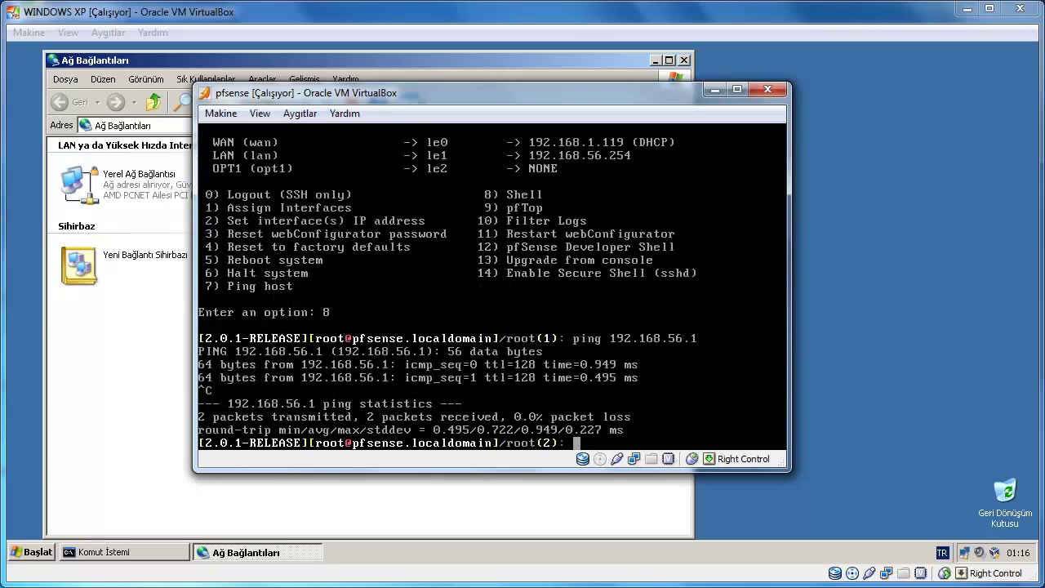
Ping R1's VLAN 2 address, 192.168.2.254, from the pfSense shell and stop the ping.
text(ping 192.168.2.254)
key(Return)
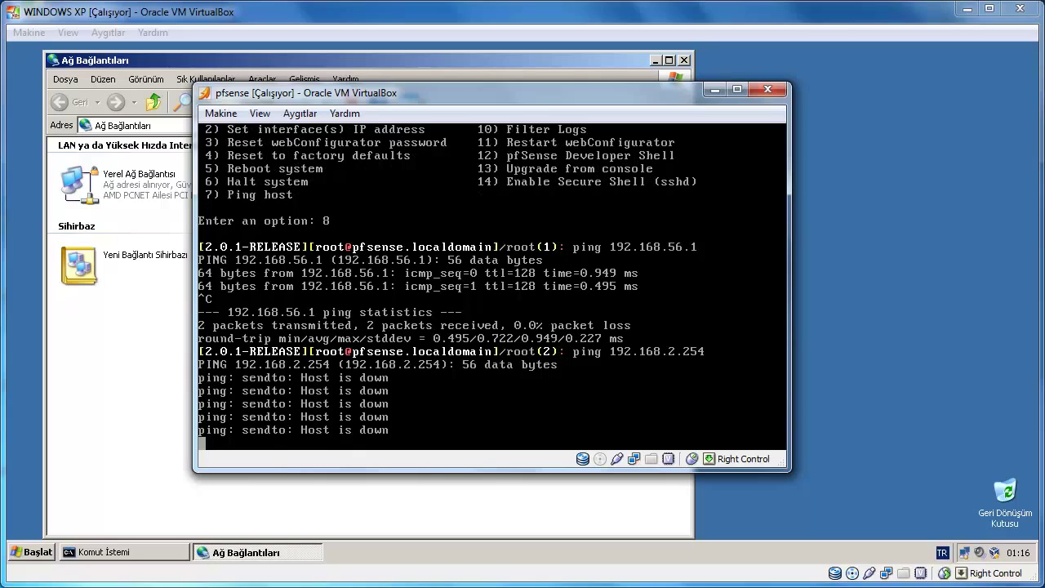
key(ctrl+c)
Ping 192.168.2.1 from the pfSense shell by editing the previous command, and stop the ping.
key(Up)
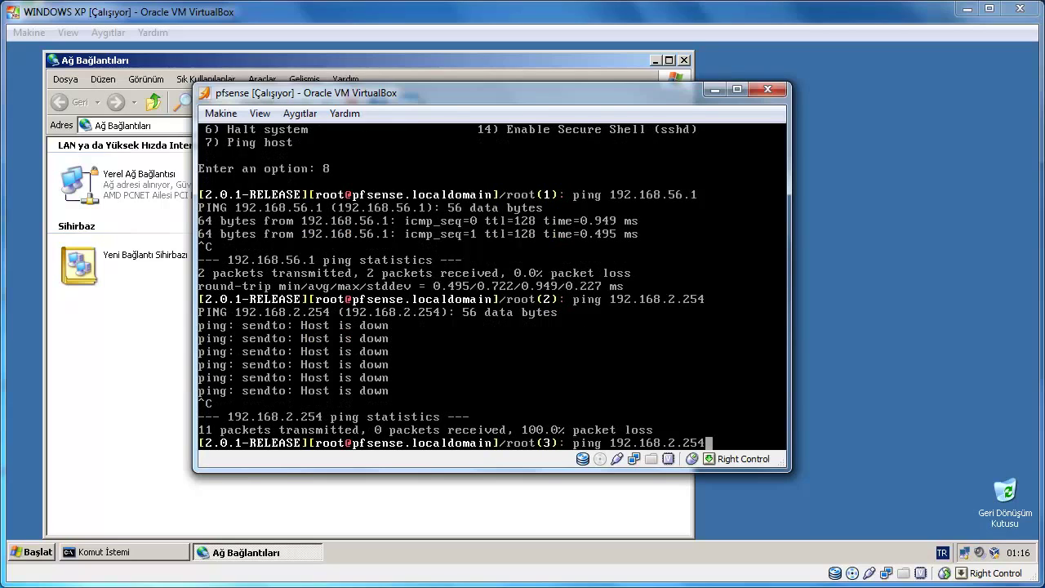
key(BackSpace)
key(BackSpace)
key(BackSpace)
text(1)
key(Return)
key(ctrl+c)
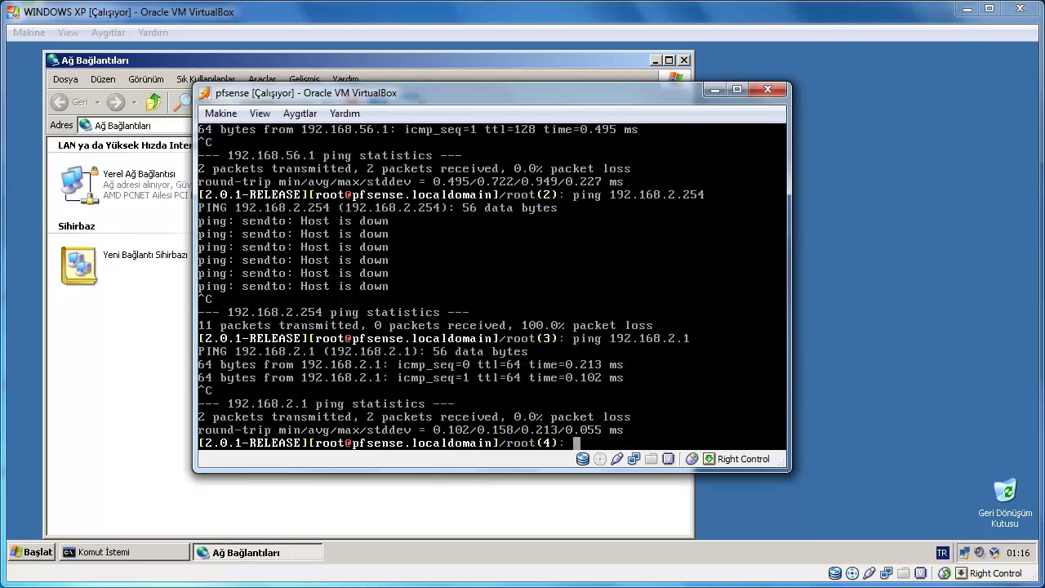
Switch to R1's console in GNS3, leave configuration mode and list the VLANs with show vlan-switch.
click(713, 89)
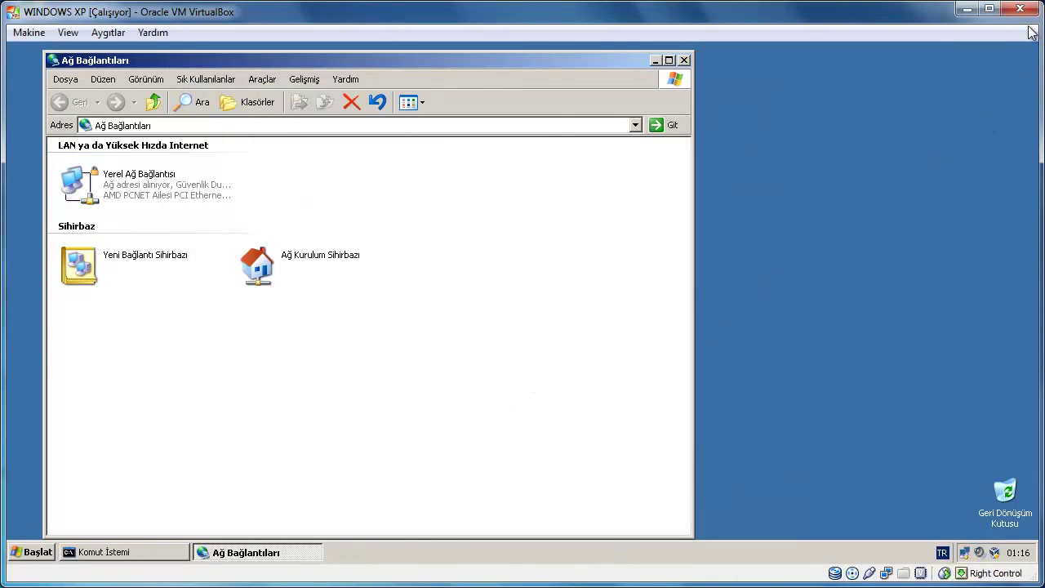
click(966, 9)
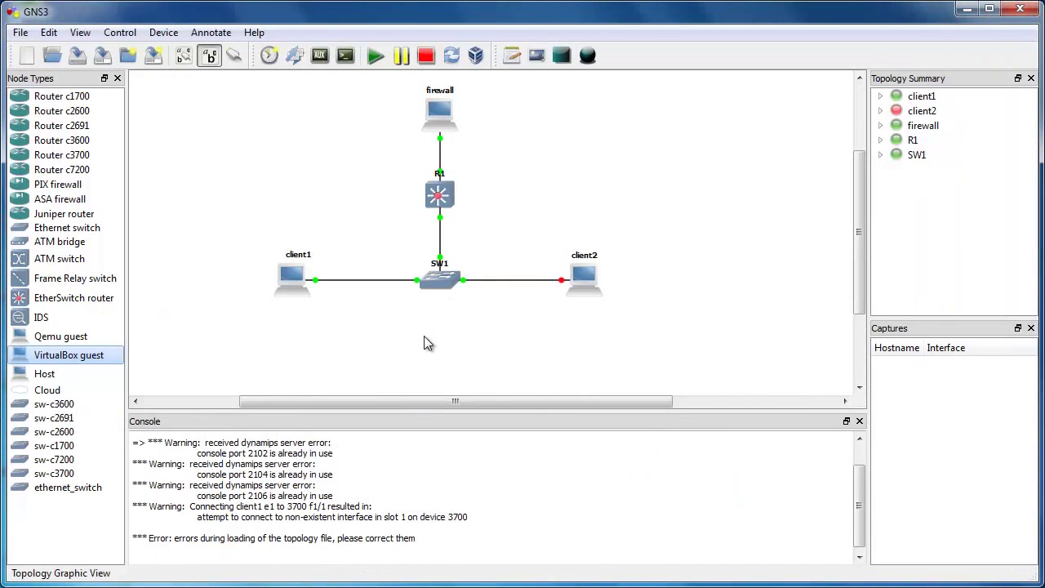
key(alt+Tab)
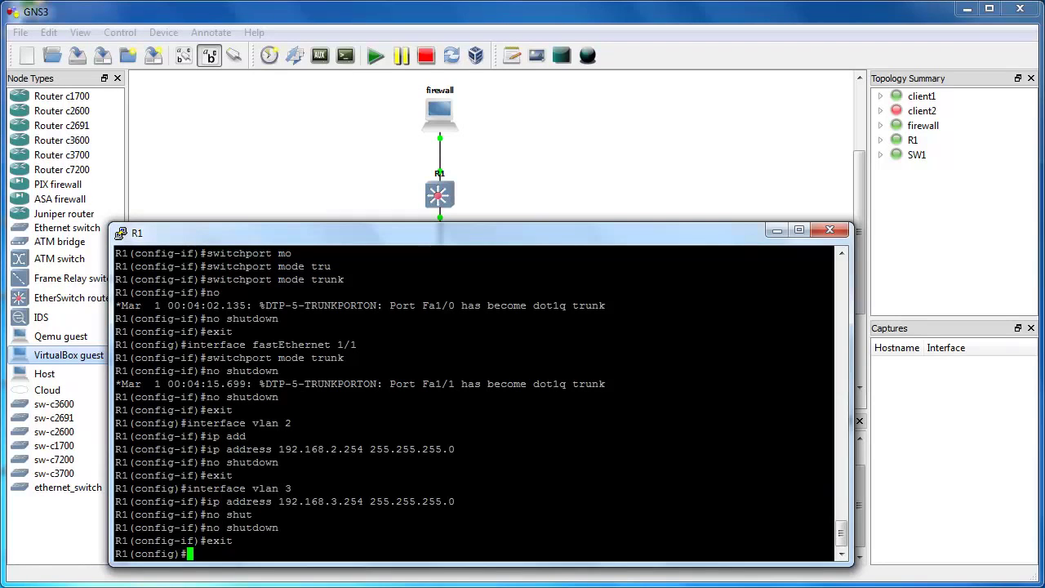
text(exit)
key(Return)
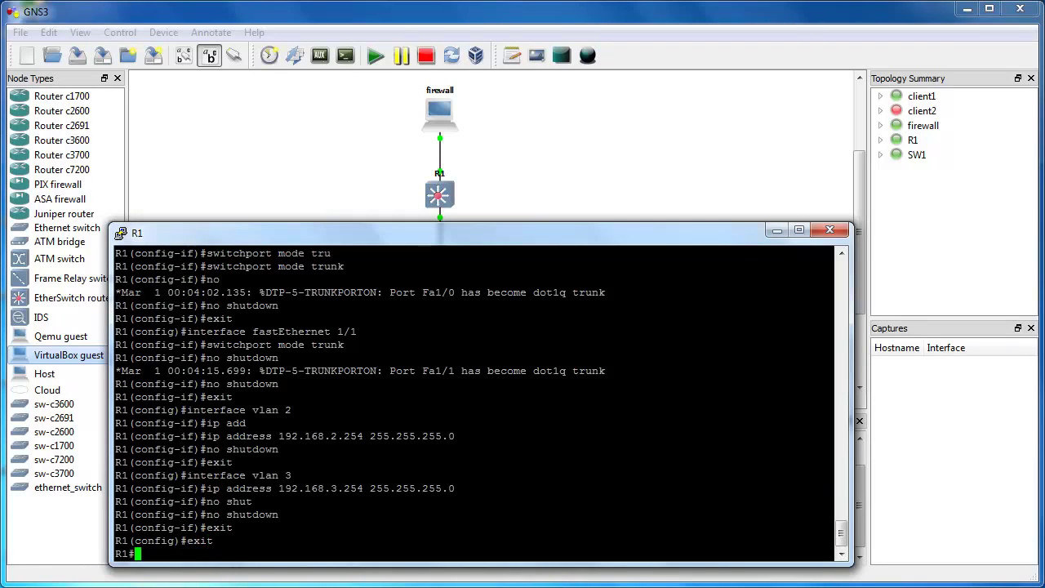
key(Up)
key(Up)
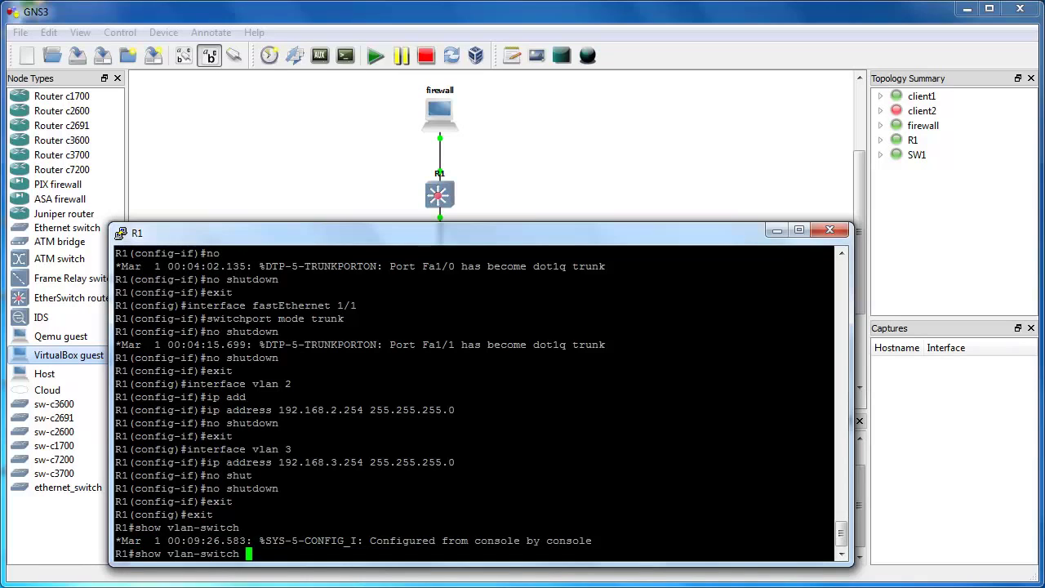
key(Return)
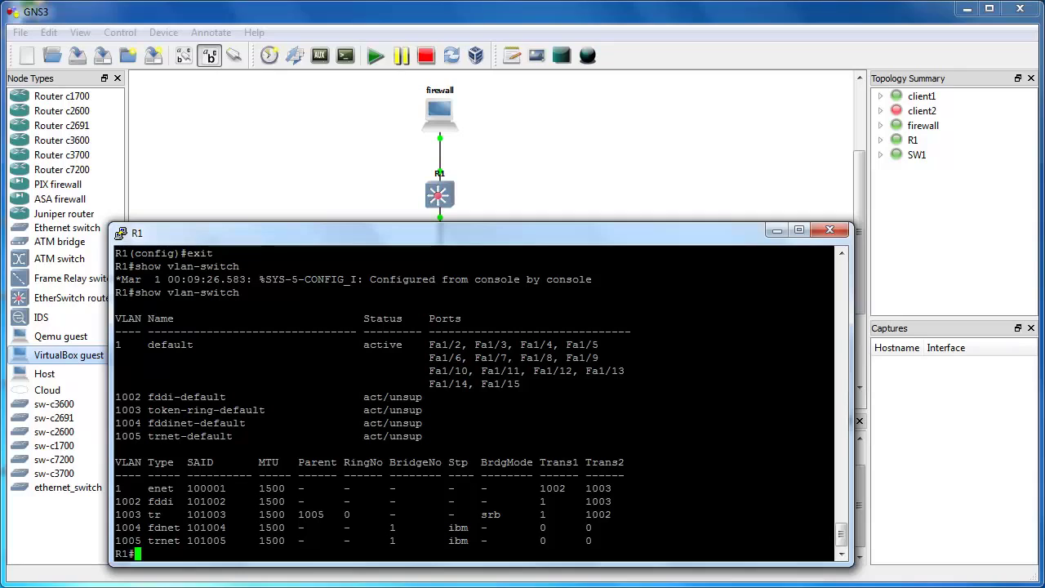
Enter R1's VLAN database mode with vlan database and add VLAN 2 named holding.
text(vlan da)
key(Tab)
key(Return)
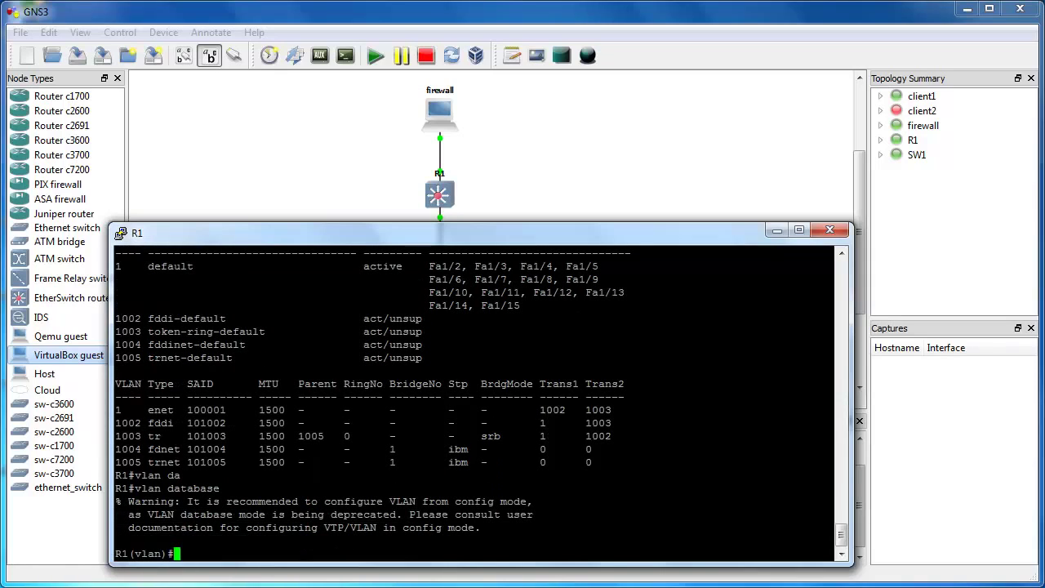
text(vlan 2 name holding)
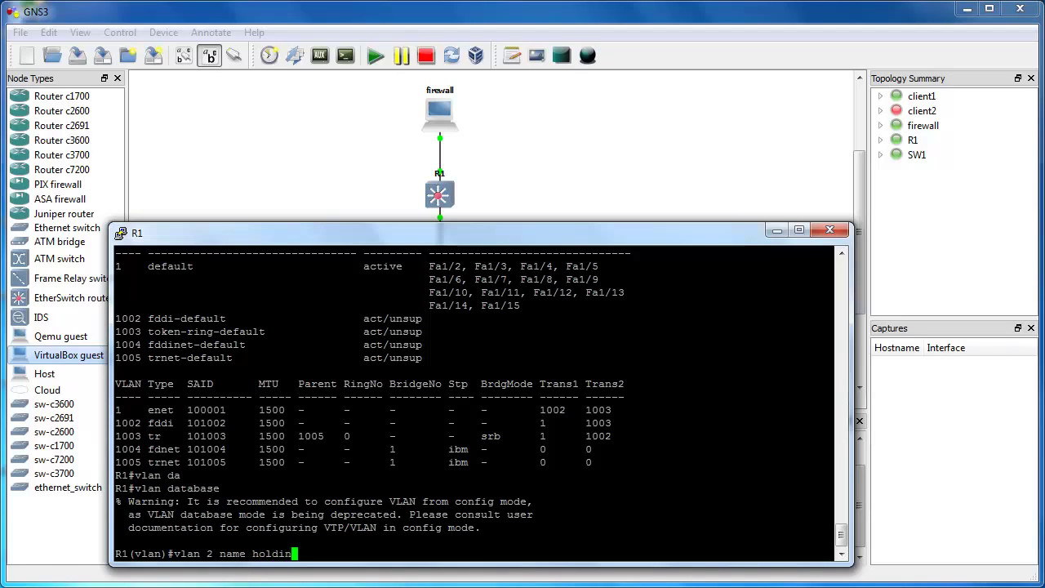
key(Return)
Add VLAN 3 named arge on R1, and exit the VLAN database to apply the changes.
key(Up)
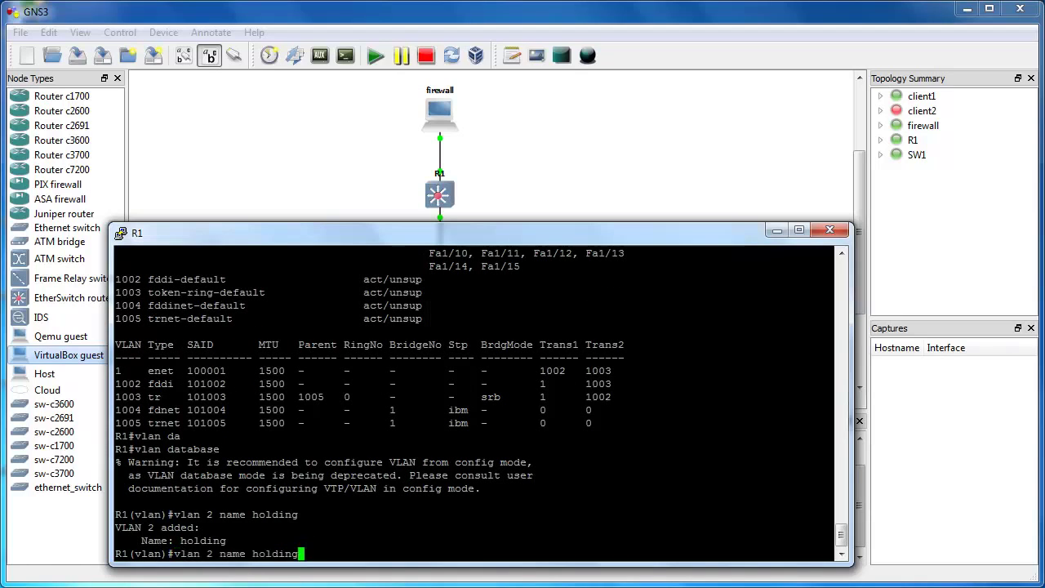
key(BackSpace)
key(BackSpace)
key(BackSpace)
key(BackSpace)
key(BackSpace)
key(BackSpace)
key(BackSpace)
text(a)
text(rge)
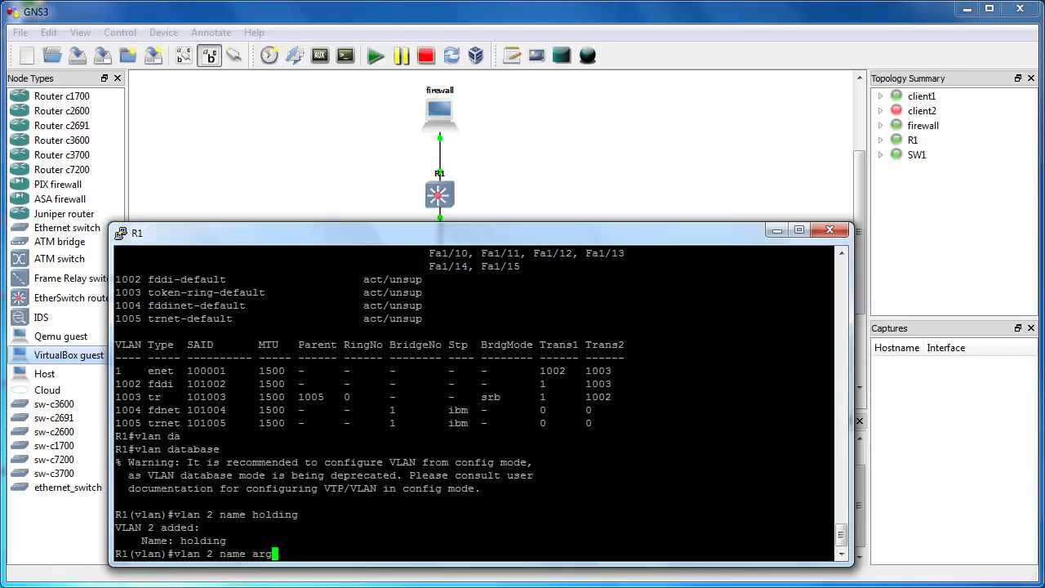
key(Left)
key(Left)
key(Left)
key(Left)
key(Left)
key(Left)
key(Left)
key(Left)
key(Left)
key(Left)
key(BackSpace)
text(3)
key(Return)
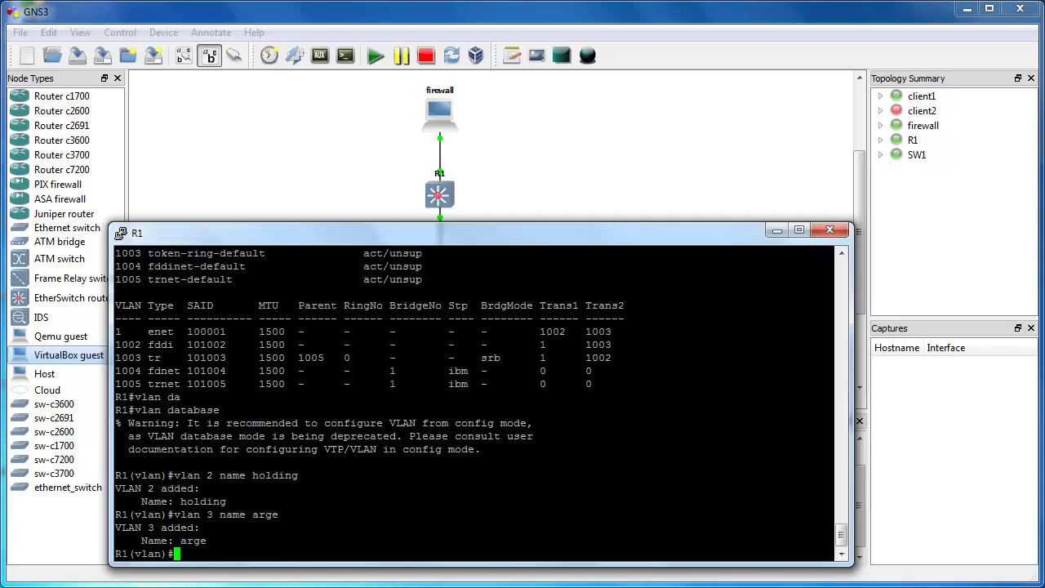
text(exit)
key(Return)
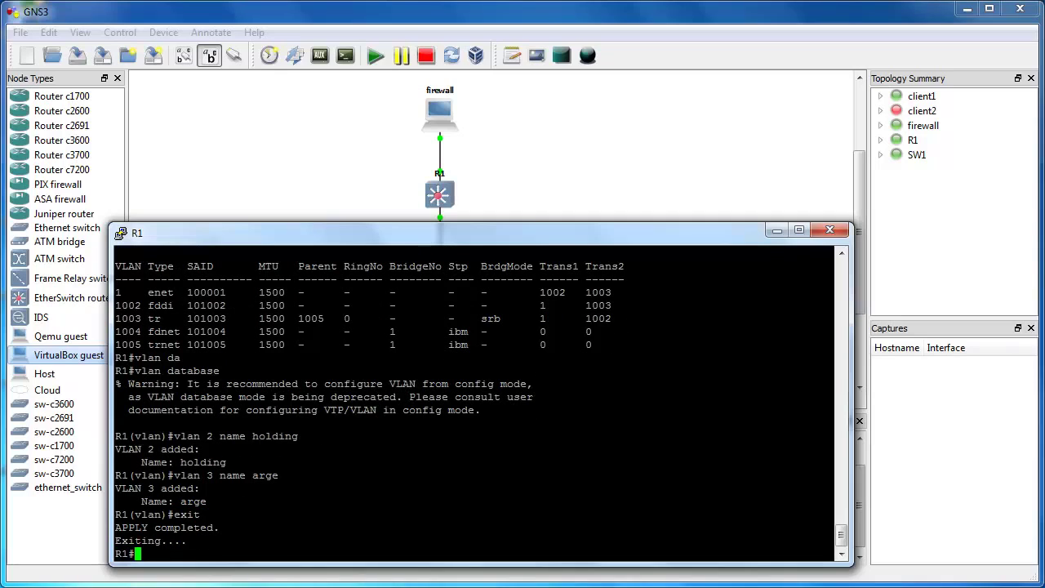
Run show vlan-switch again on R1 to check the added VLANs.
key(Up)
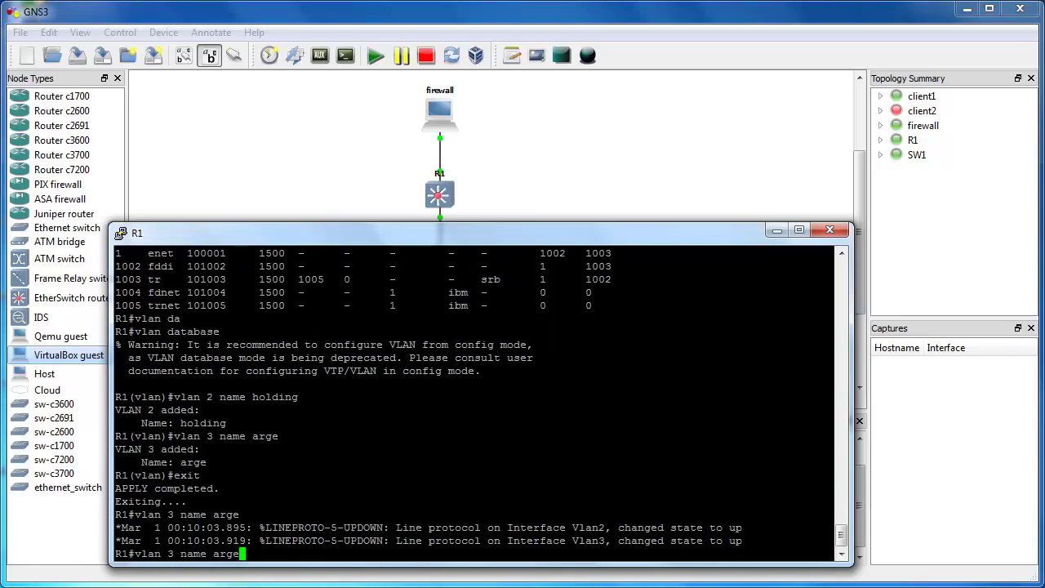
key(Up)
key(Up)
key(Up)
key(Return)
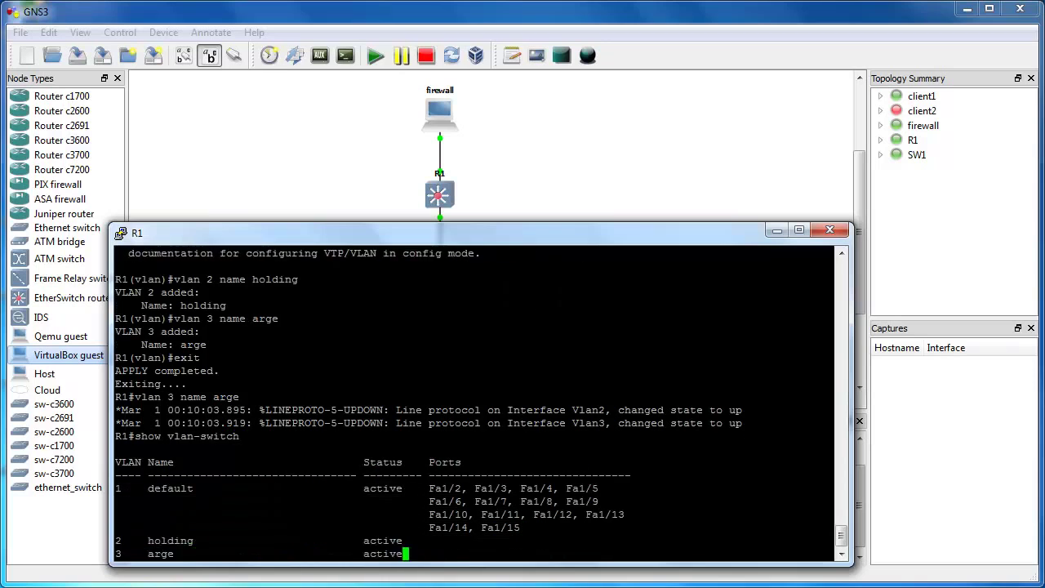
Switch to the WINDOWS XP virtual machine and run ipconfig /renew again in its command prompt.
click(773, 232)
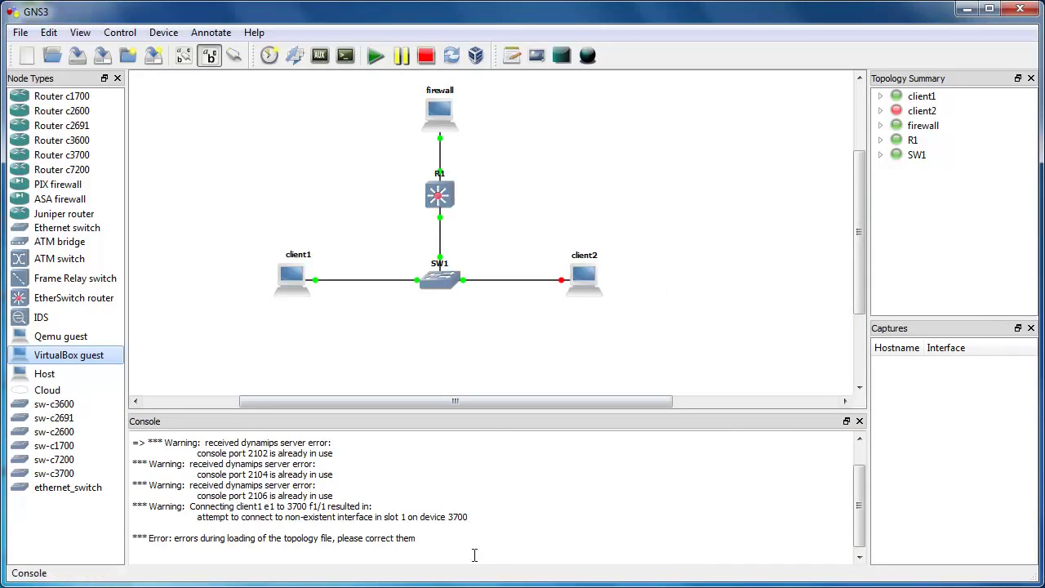
click(481, 581)
click(535, 555)
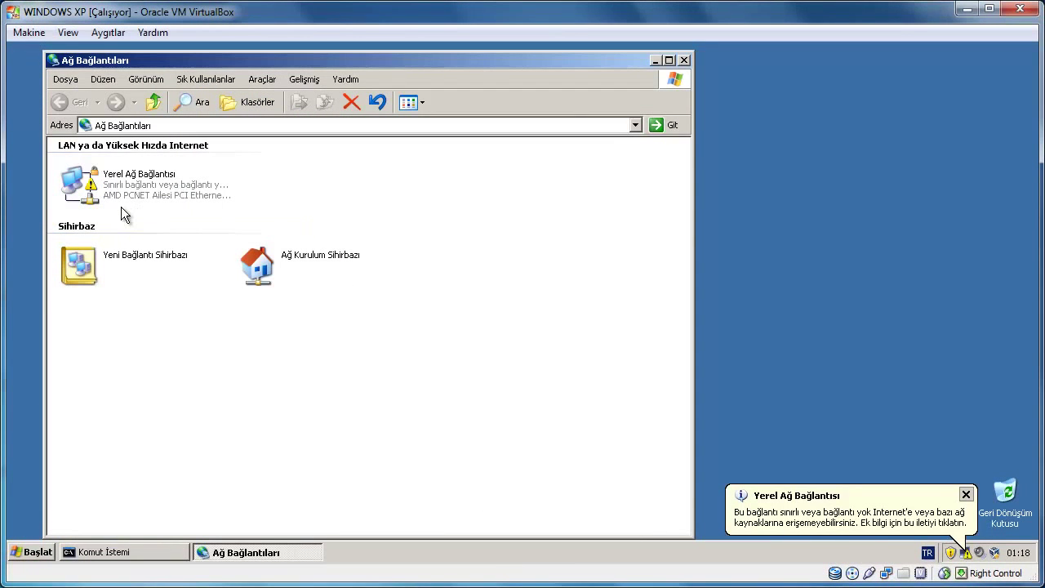
click(94, 545)
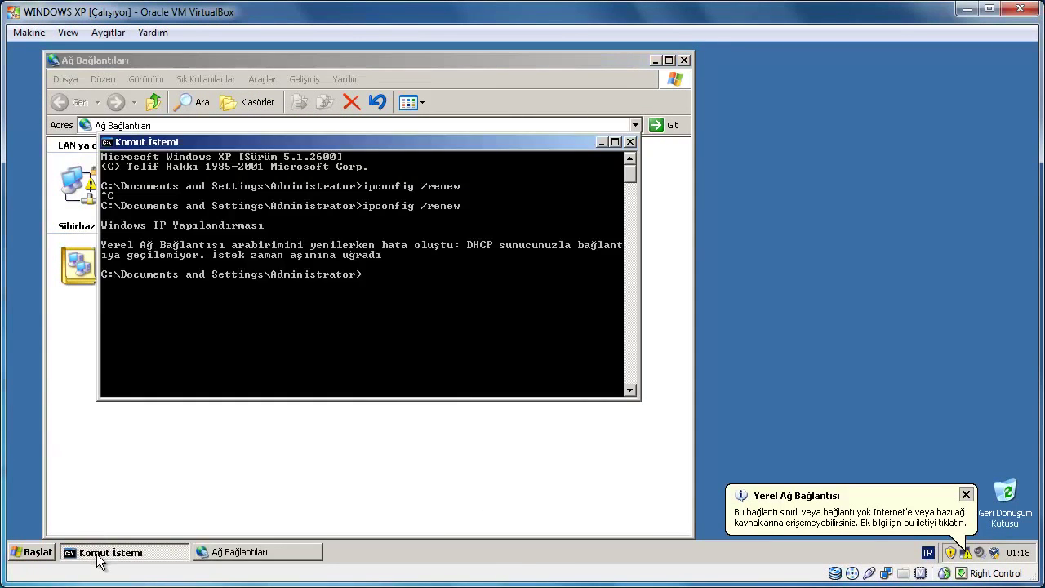
key(Up)
key(Return)
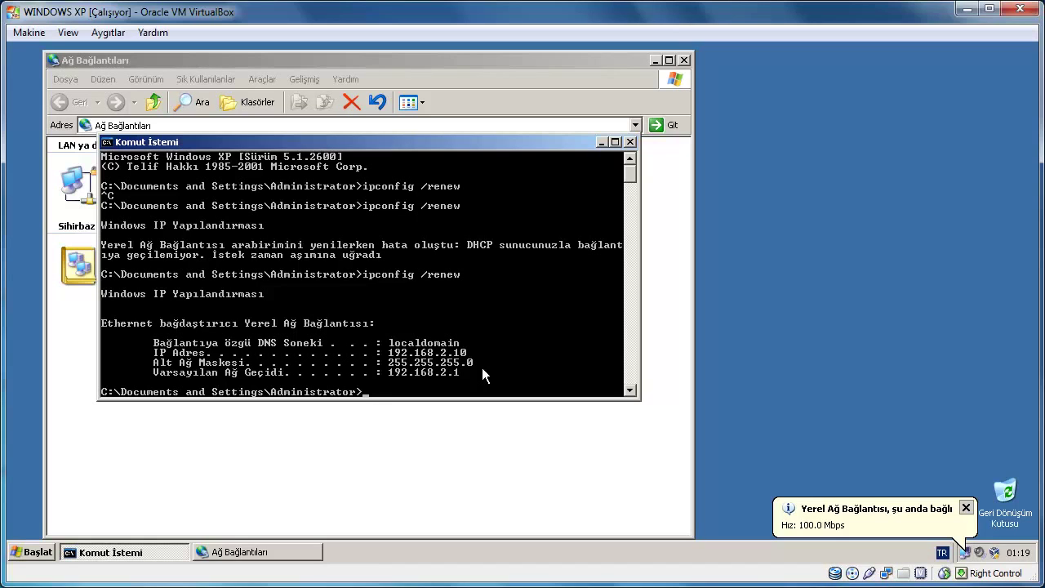
Launch Internet Explorer in Windows XP and open the Forum from the pfSense site's Support section.
click(36, 552)
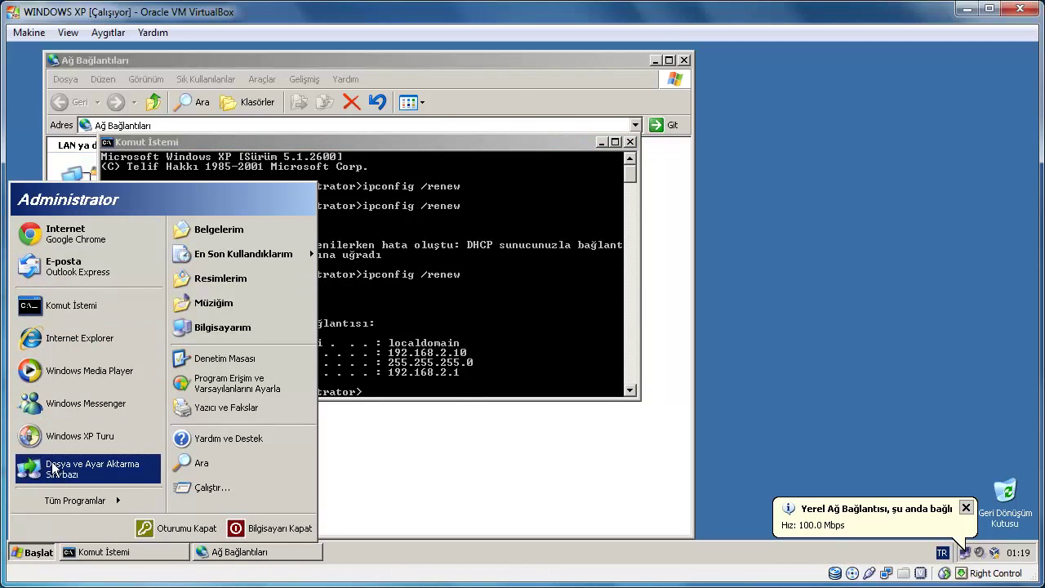
mouse_move(68, 505)
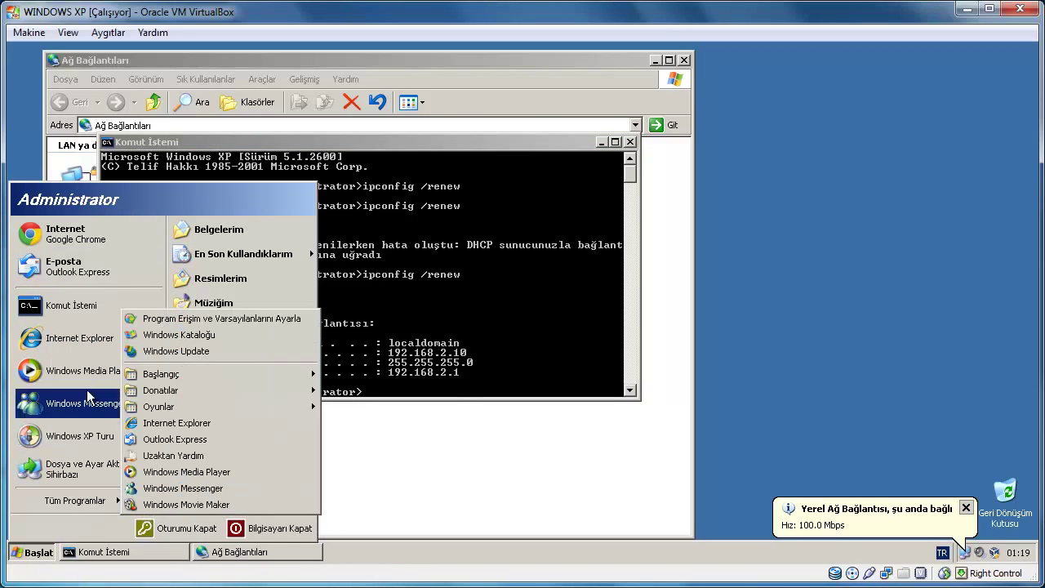
click(79, 338)
mouse_move(431, 229)
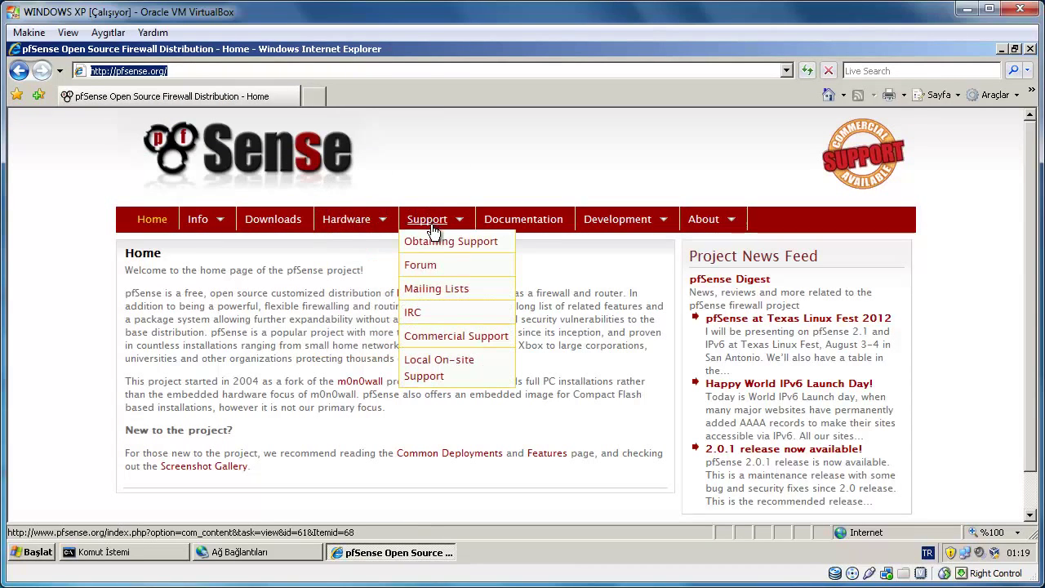
click(429, 269)
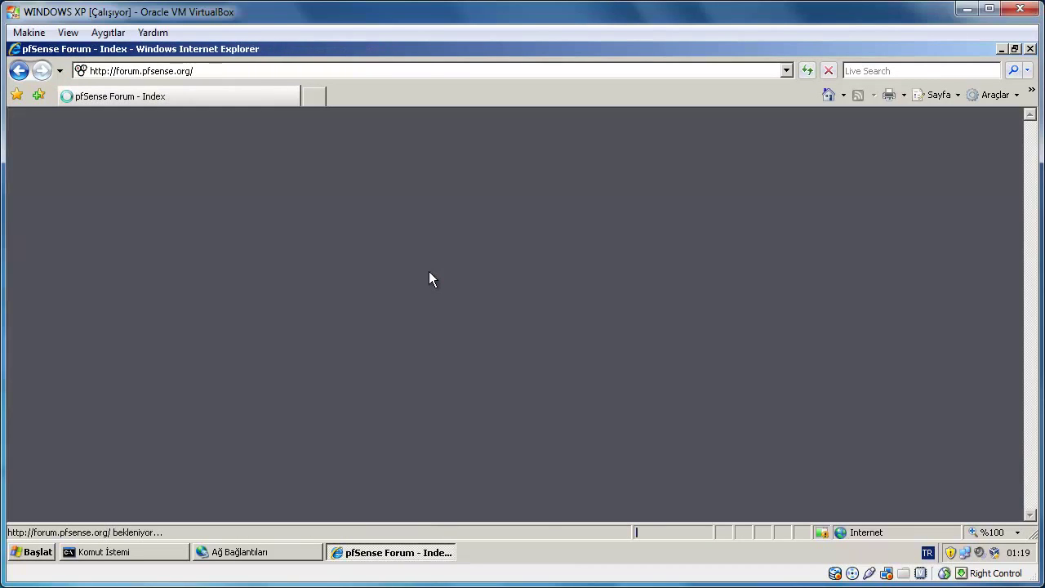
Open the Turkish board under International Support in the pfSense forum and look through its topics.
scroll(429, 278, down, 3)
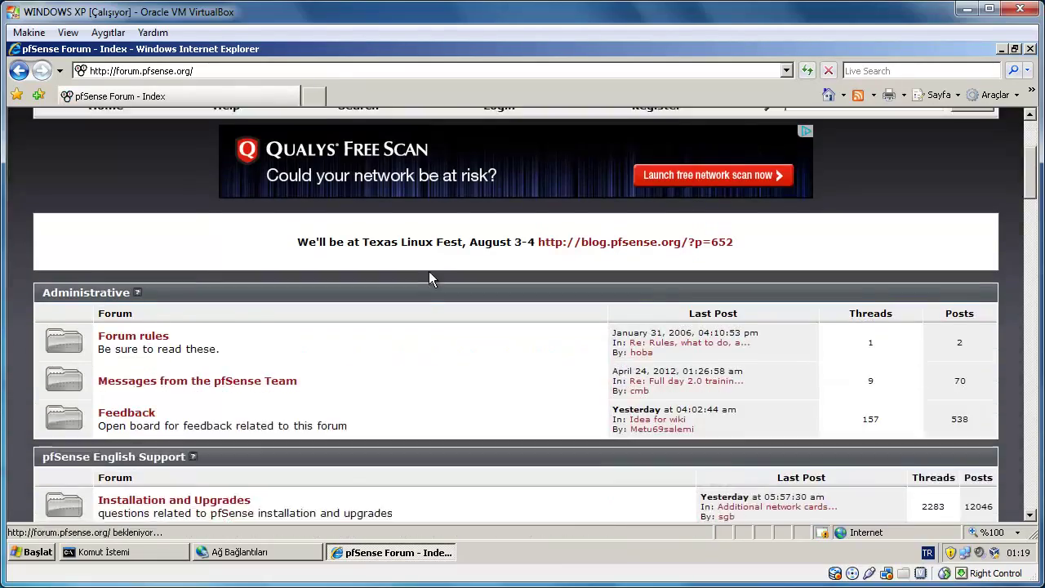
scroll(428, 271, down, 20)
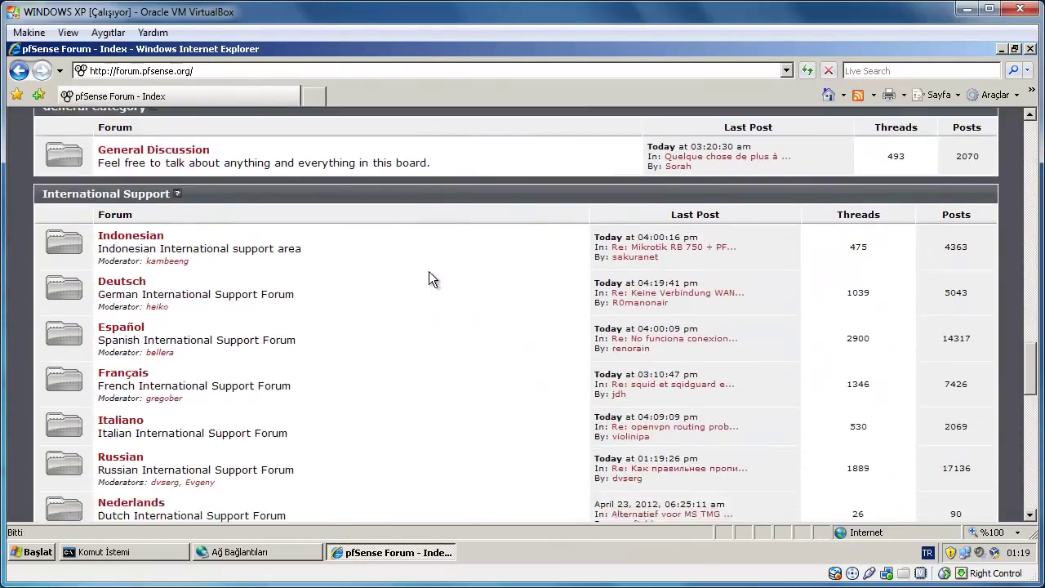
scroll(429, 271, down, 5)
click(128, 349)
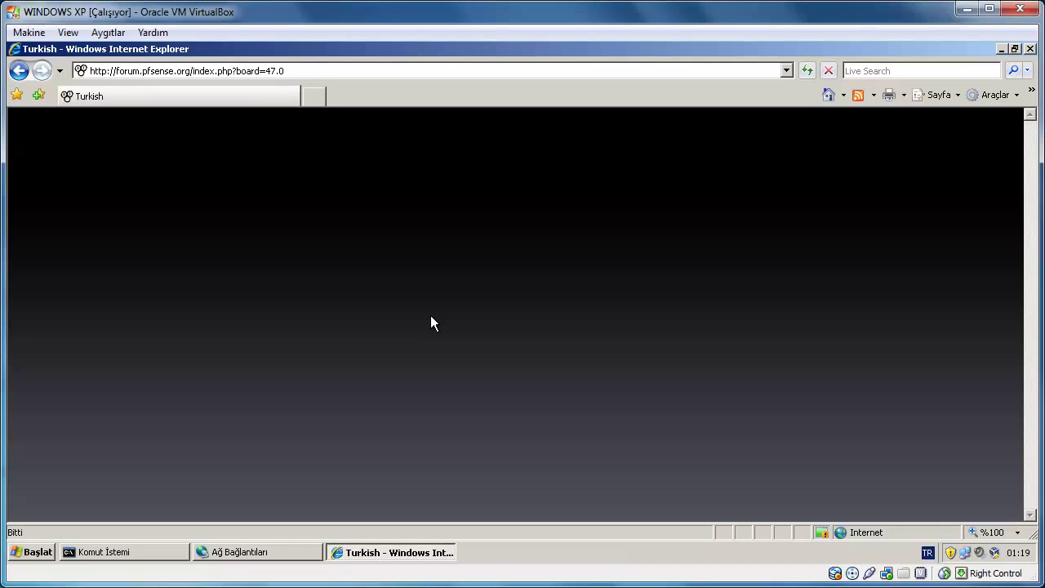
scroll(430, 323, down, 3)
scroll(431, 317, down, 6)
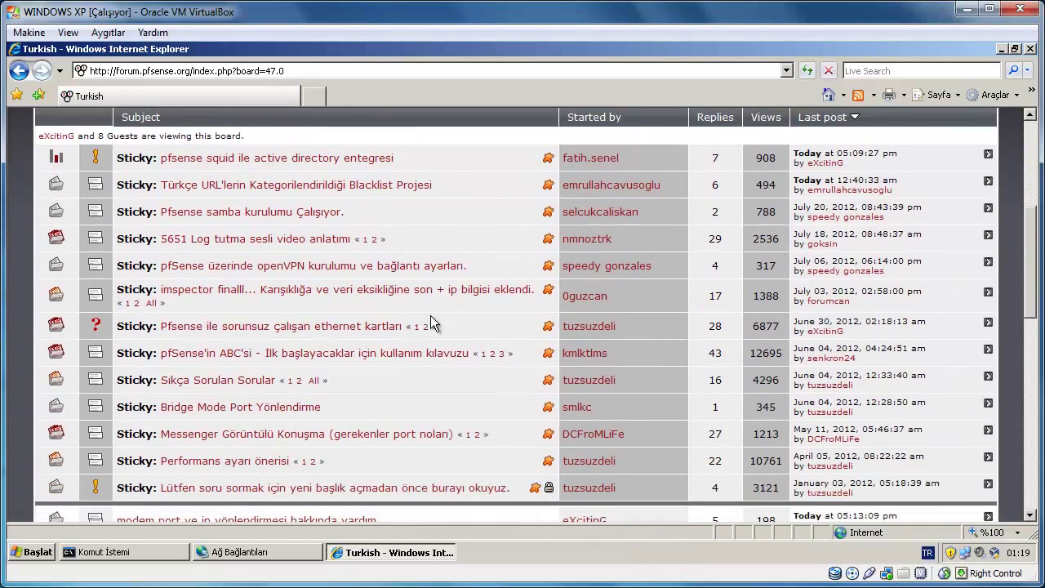
scroll(430, 315, down, 3)
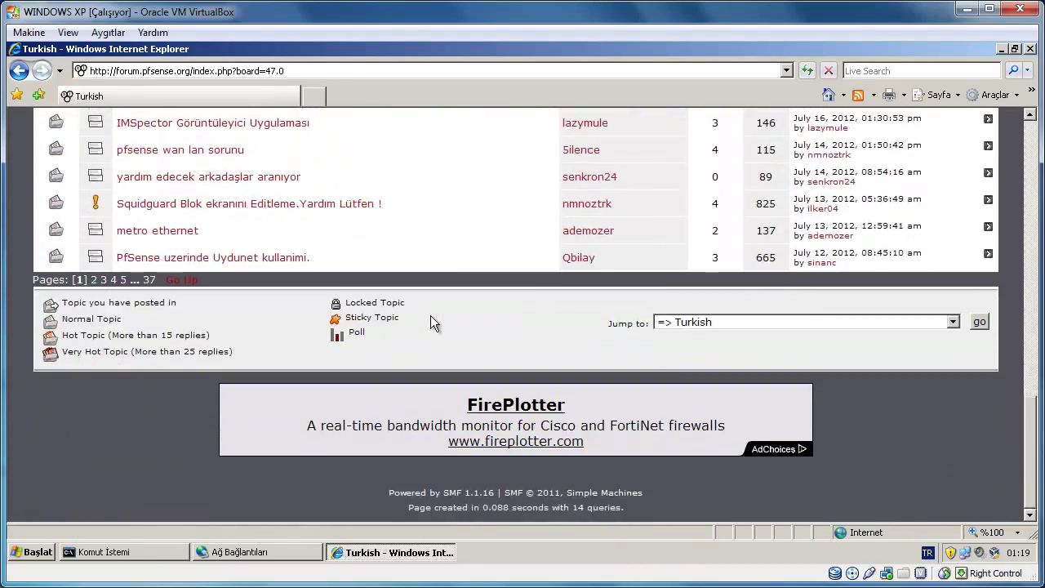
scroll(430, 315, up, 10)
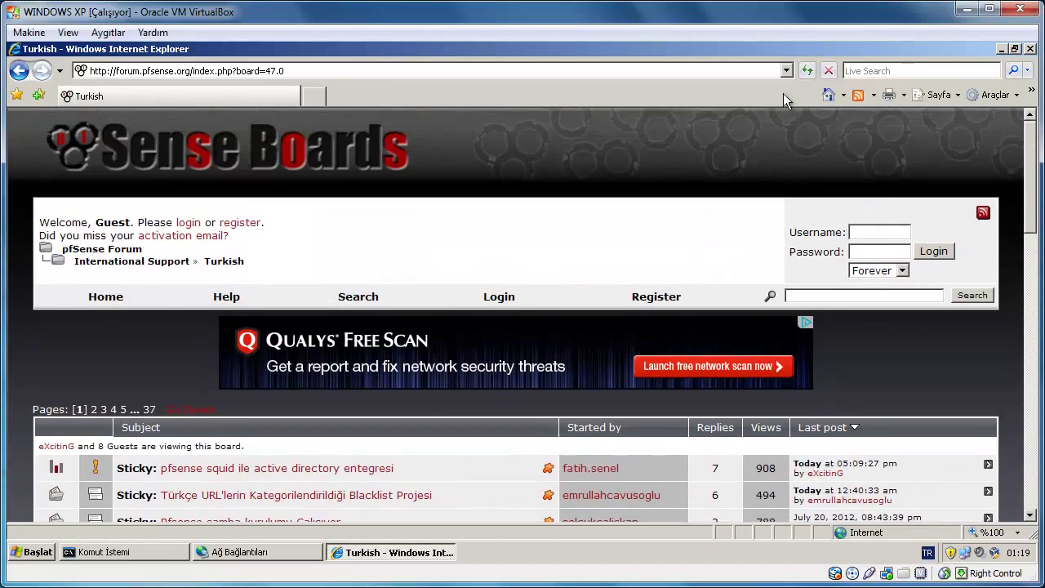
Switch to GNS3, start client2 in the topology, and enlarge its WINDOWS XP 2 virtual machine window.
click(968, 10)
right_click(585, 274)
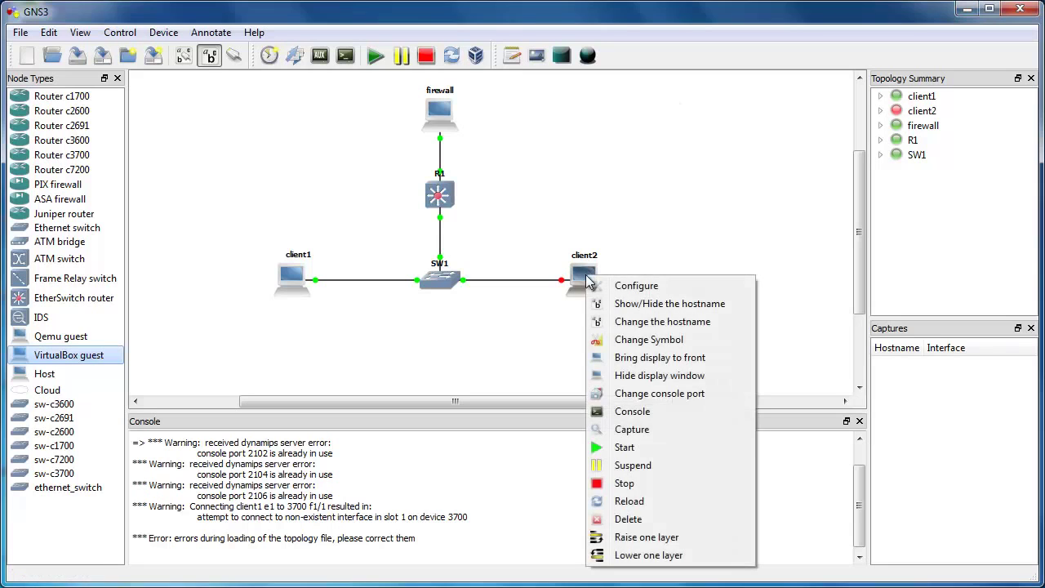
click(647, 447)
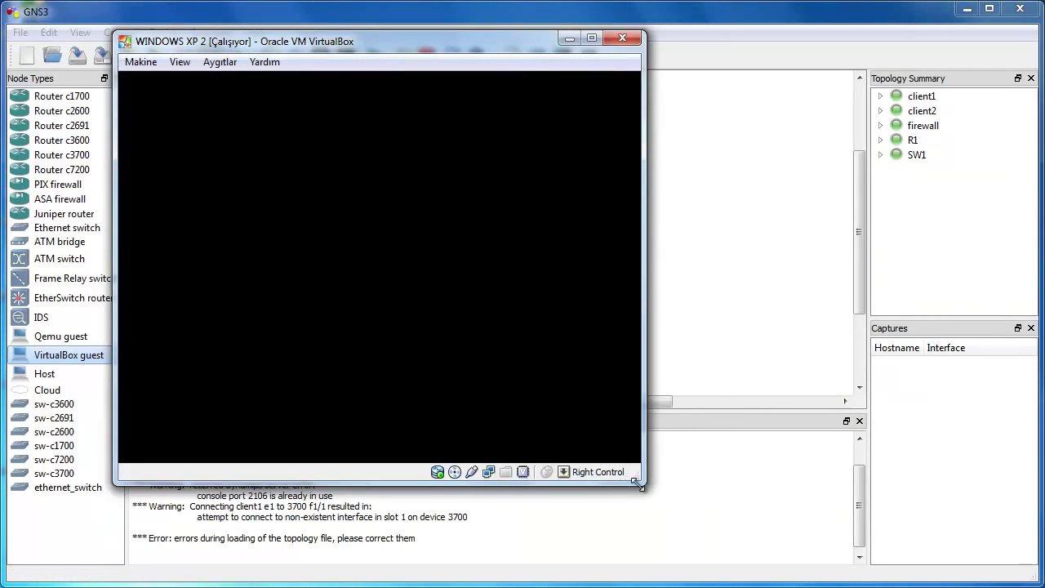
drag(644, 483, 917, 536)
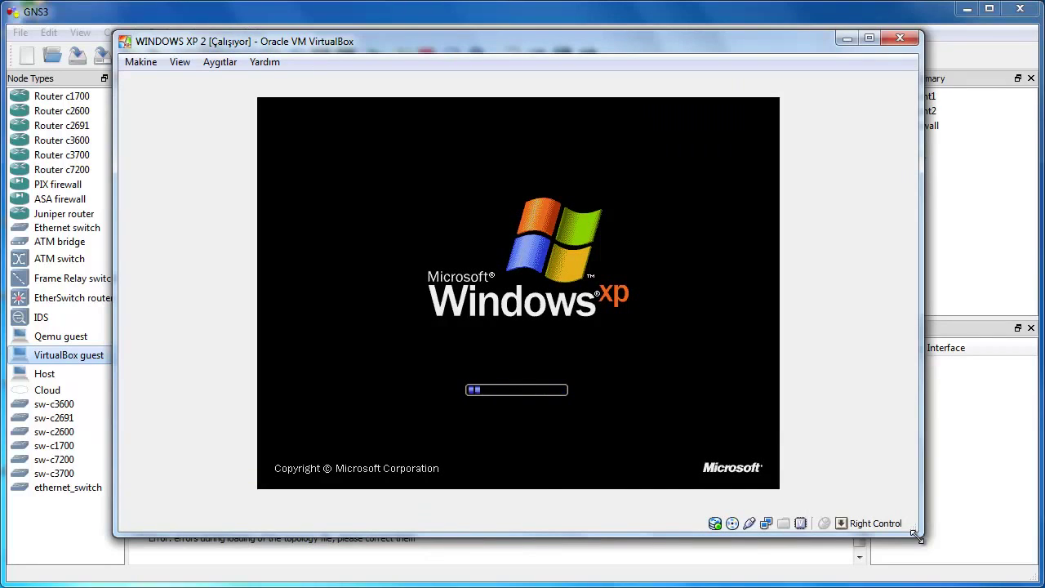
click(179, 62)
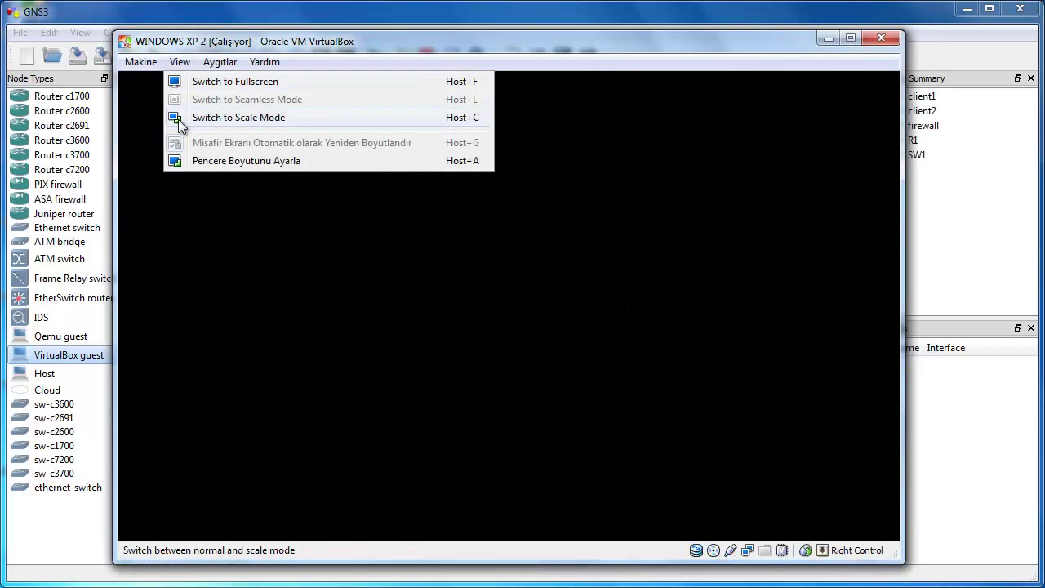
click(595, 48)
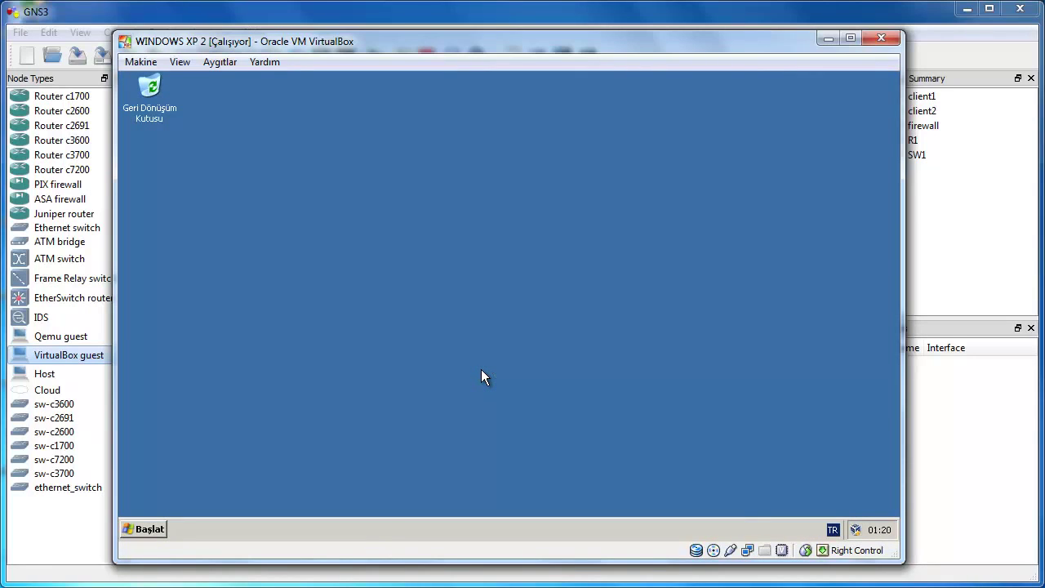
Run ipconfig /all in the command prompt of WINDOWS XP 2 to check its DHCP-assigned network settings, then close the prompt.
click(148, 529)
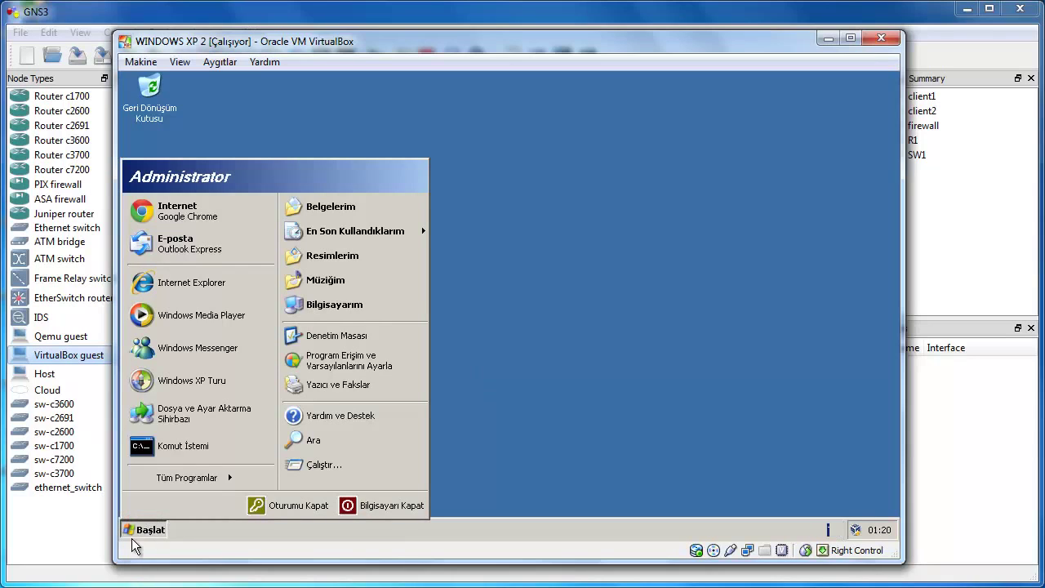
click(160, 447)
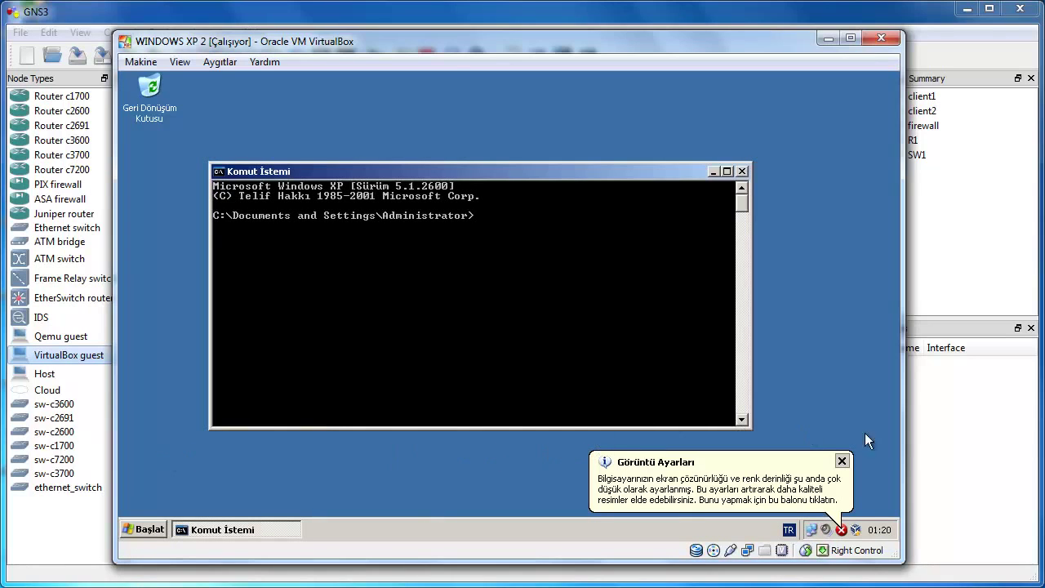
click(846, 460)
click(431, 341)
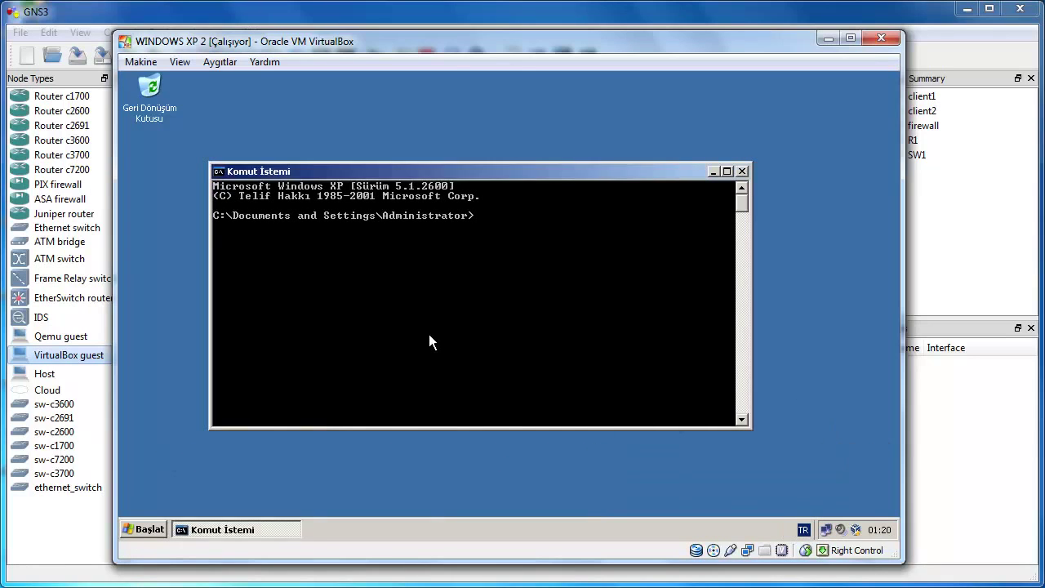
text(ipconfig /all)
key(Return)
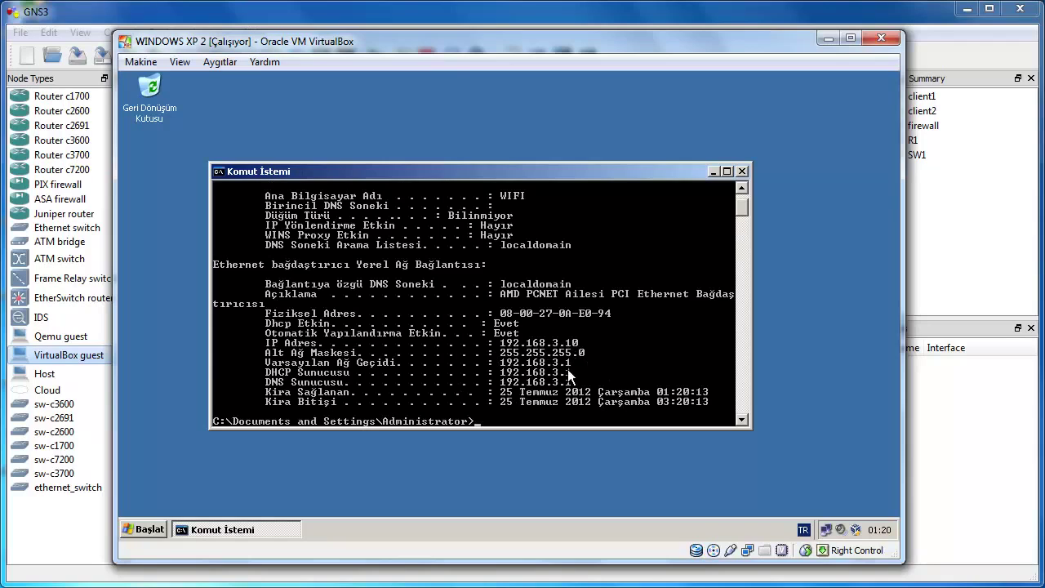
click(741, 173)
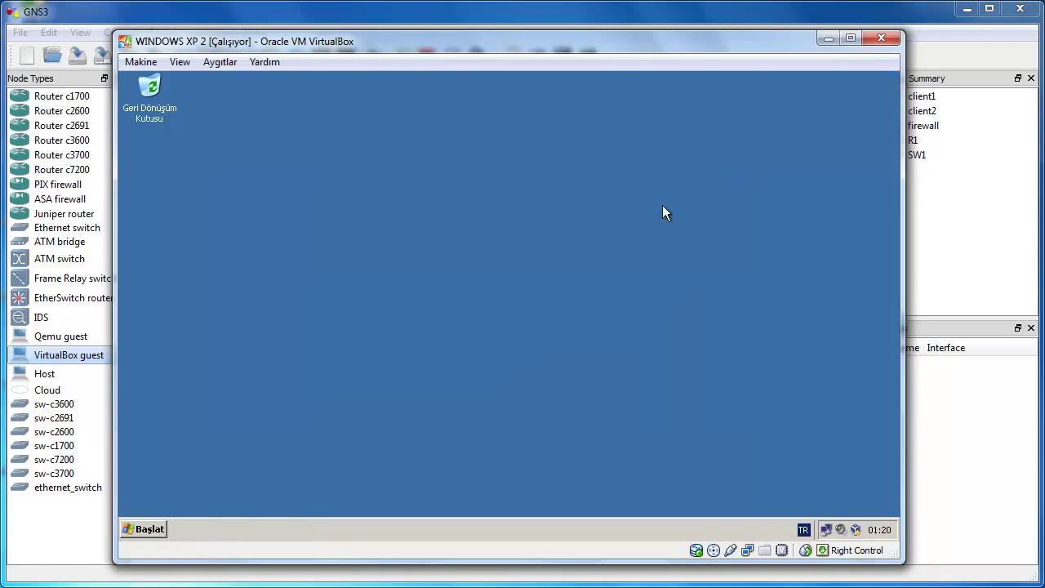
Launch Internet Explorer in WINDOWS XP 2 and save its first-run settings with the automatic phishing filter on and the current search provider kept.
click(142, 529)
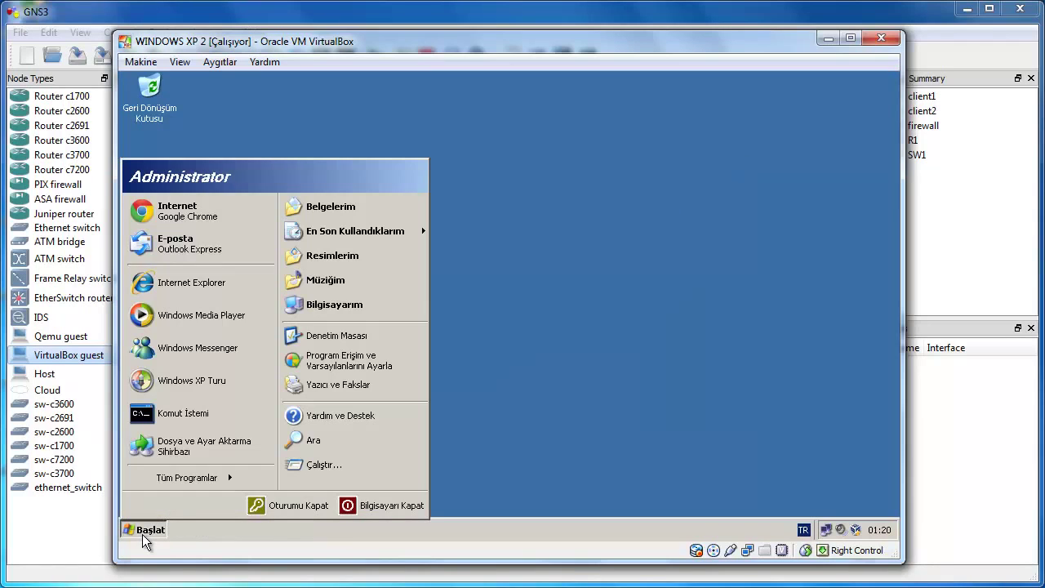
click(198, 273)
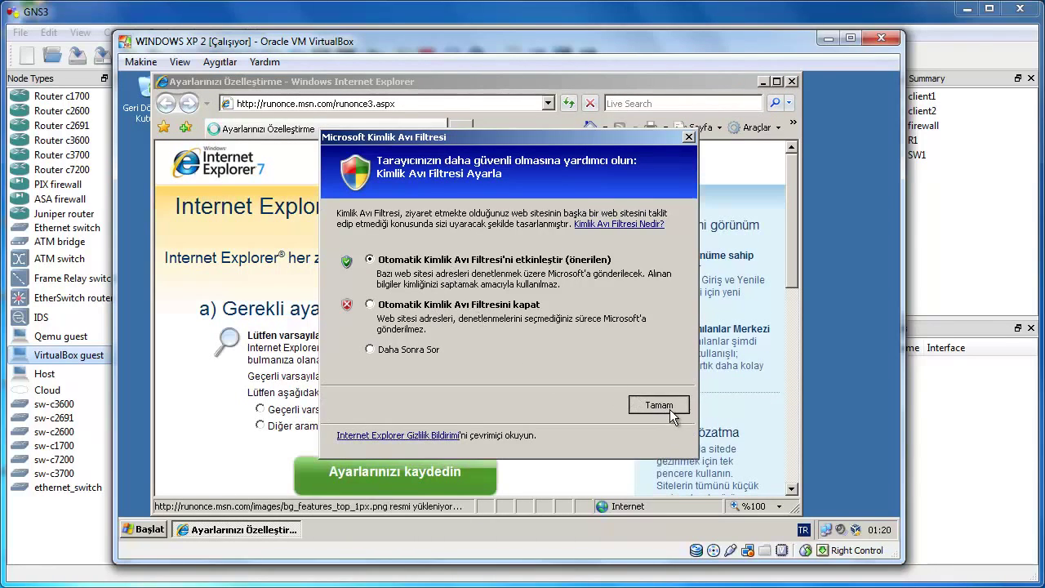
click(658, 404)
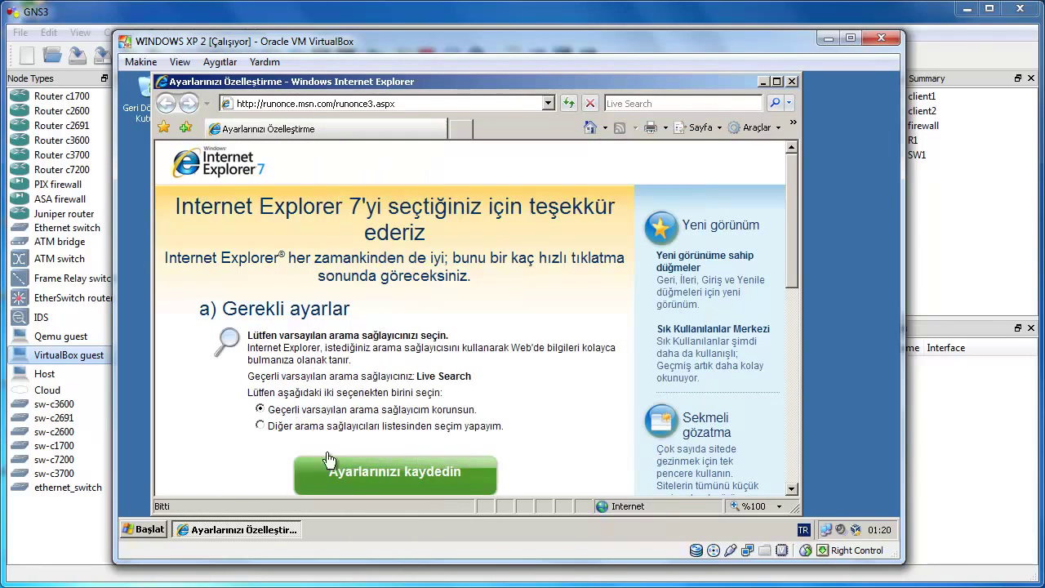
click(345, 473)
Go to forum.pfsense.org and open the Turkish board of the international support forums.
click(415, 105)
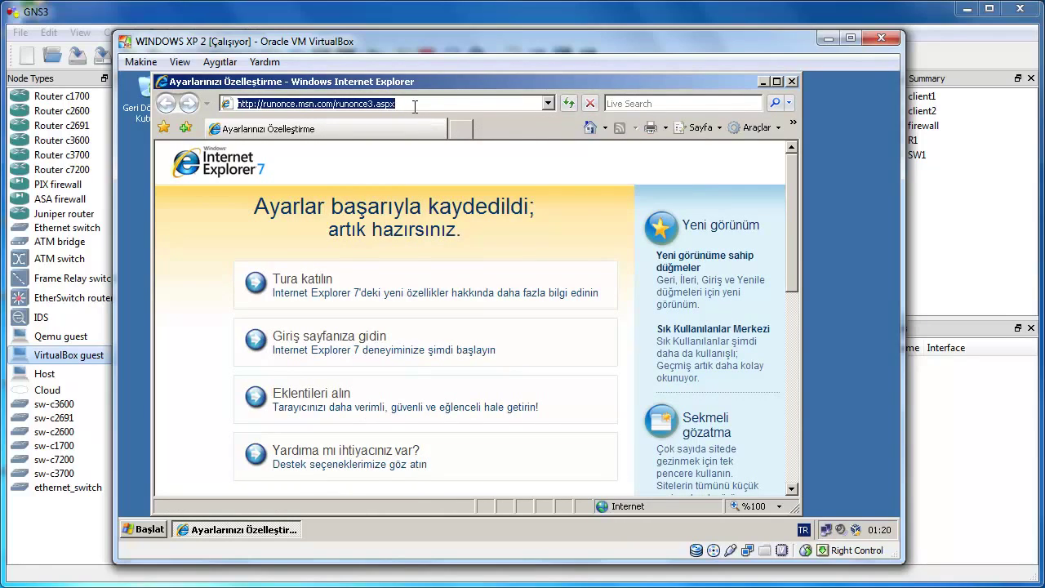
text(forum.pfsense.)
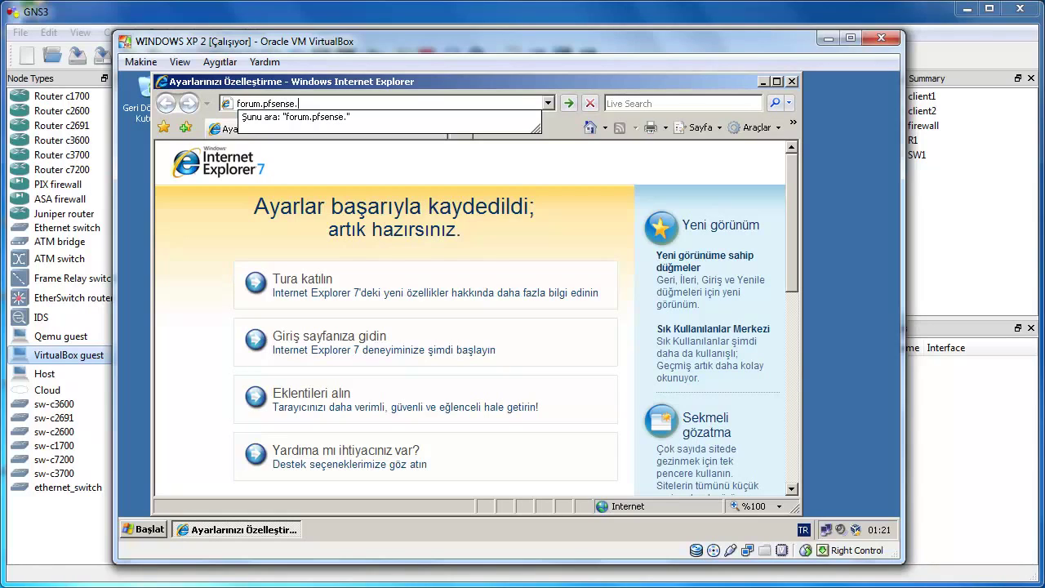
text(org)
key(Return)
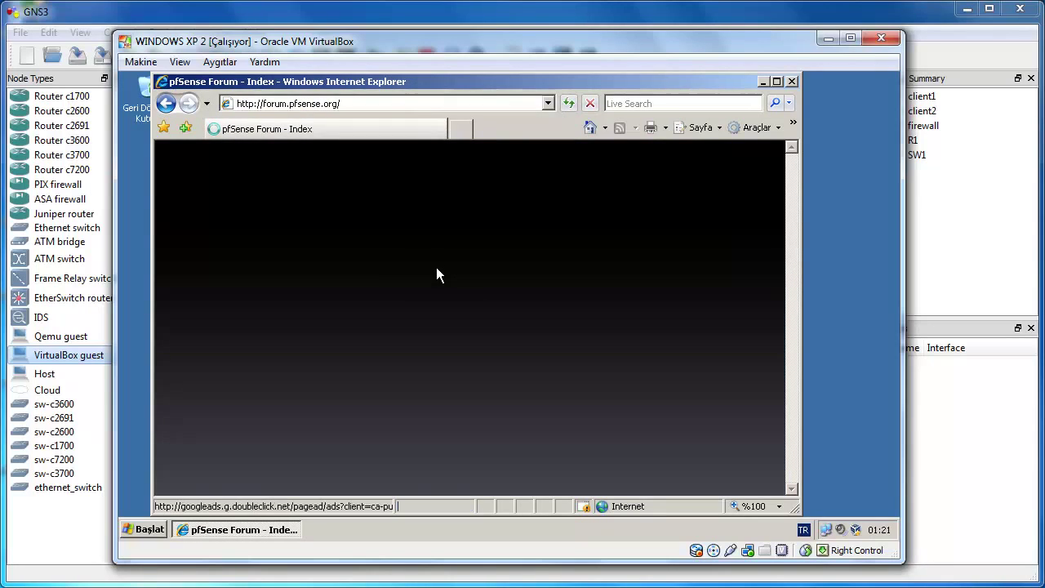
scroll(436, 275, down, 20)
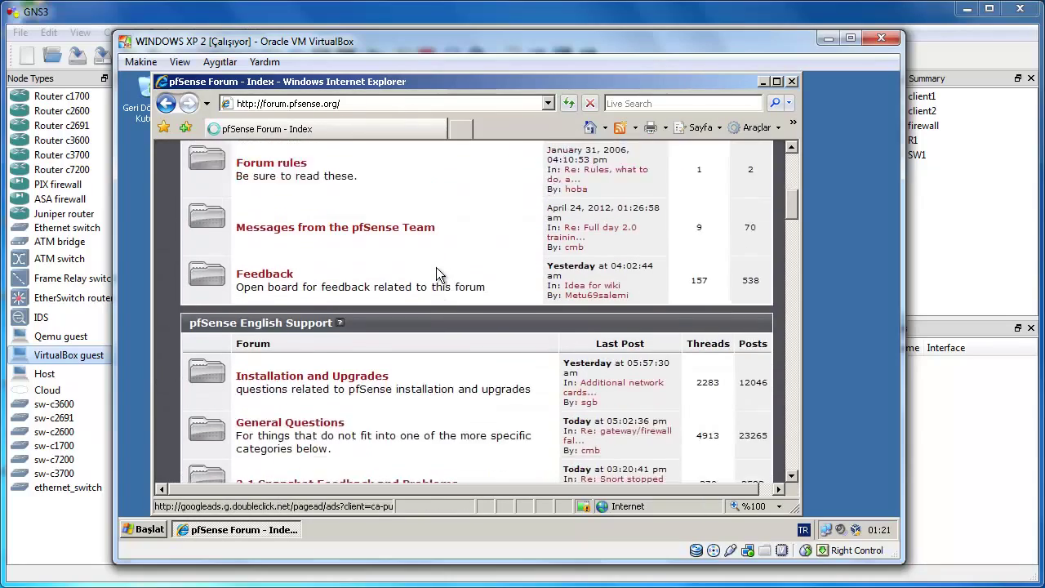
scroll(436, 275, down, 15)
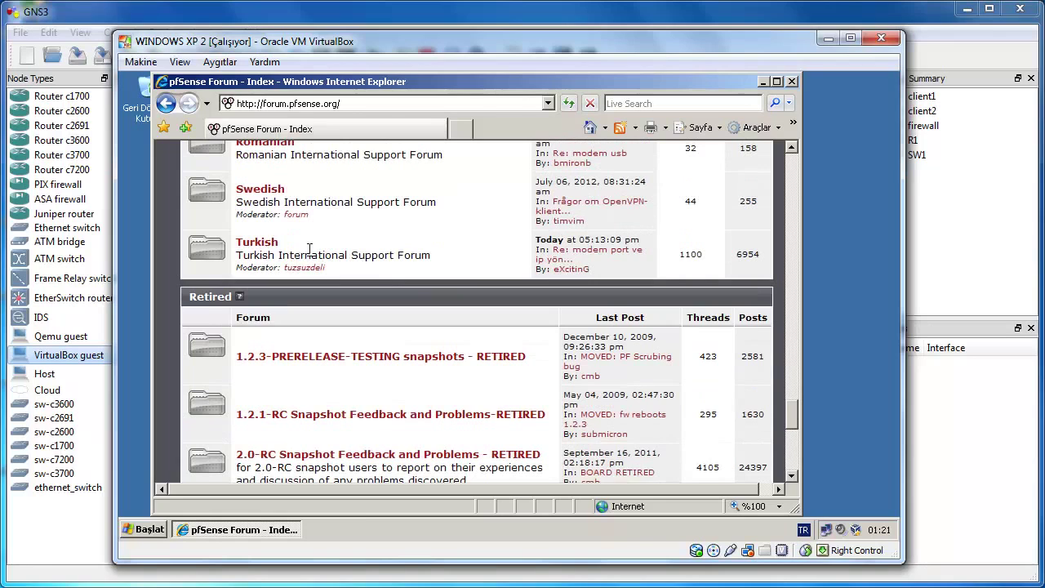
click(256, 241)
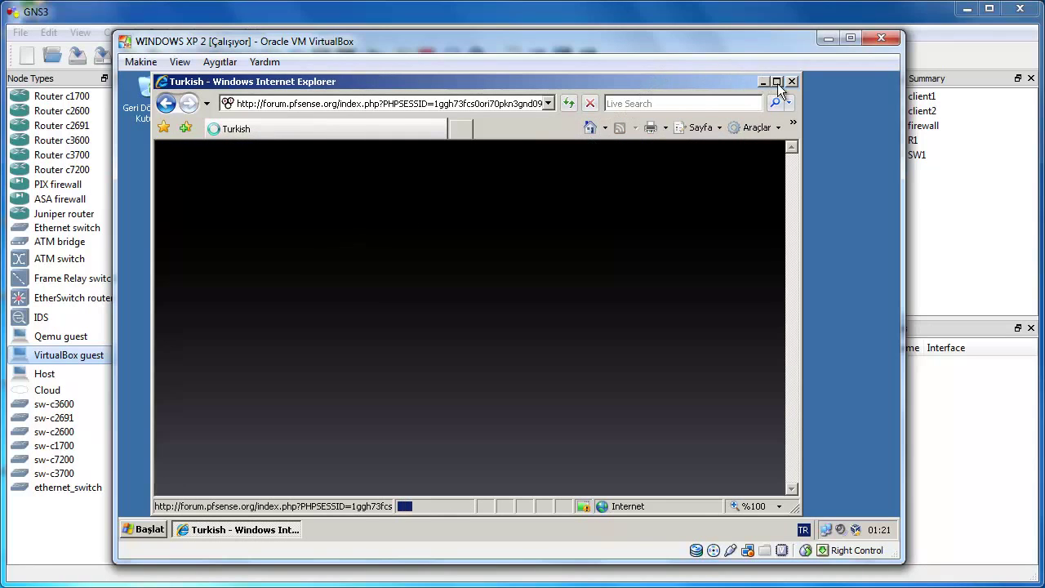
Maximize the browser, look through the Turkish board's topics, and minimize WINDOWS XP 2 to return to GNS3.
click(777, 81)
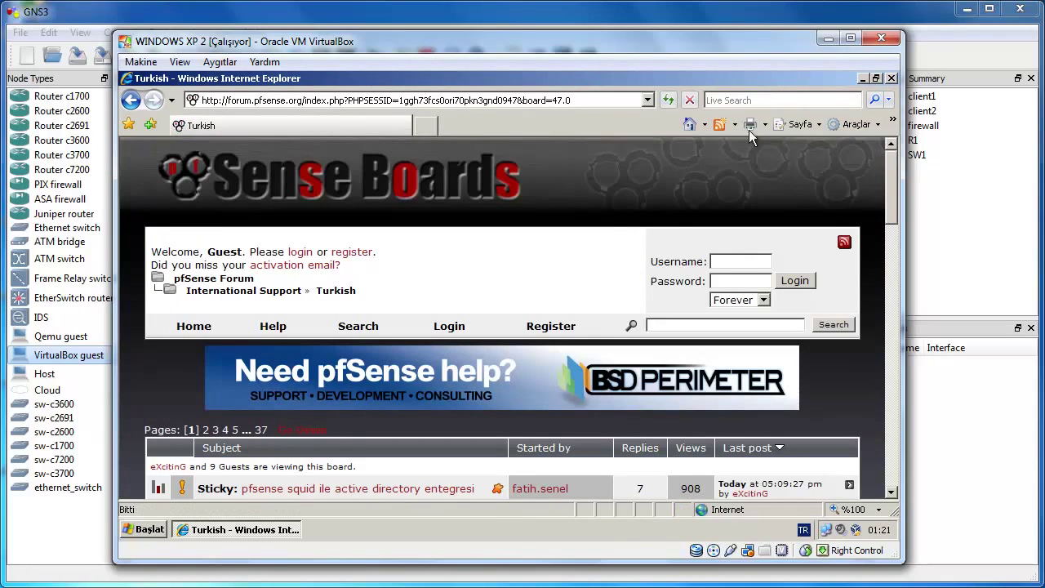
scroll(577, 338, down, 10)
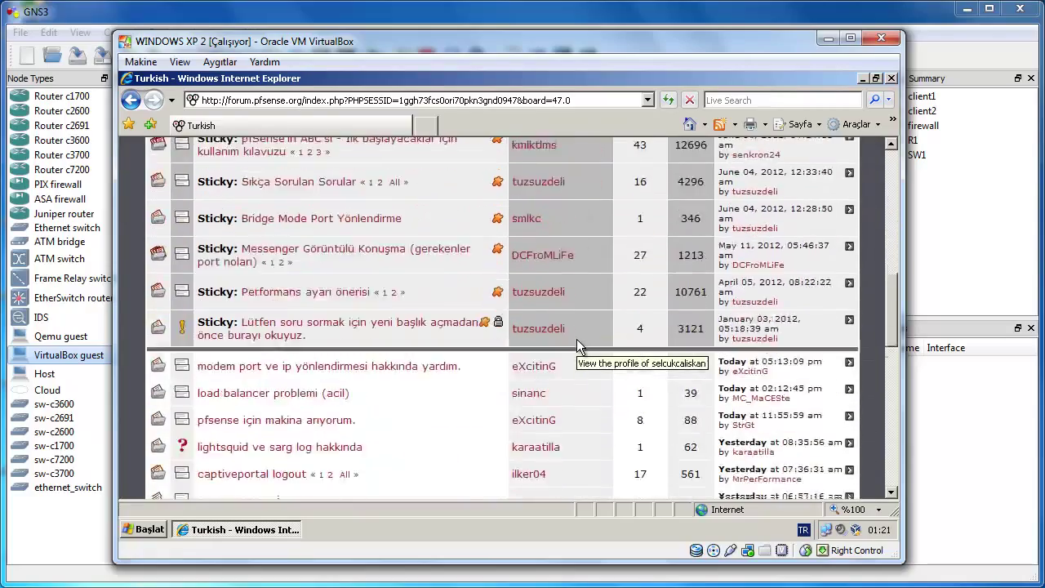
scroll(577, 339, down, 10)
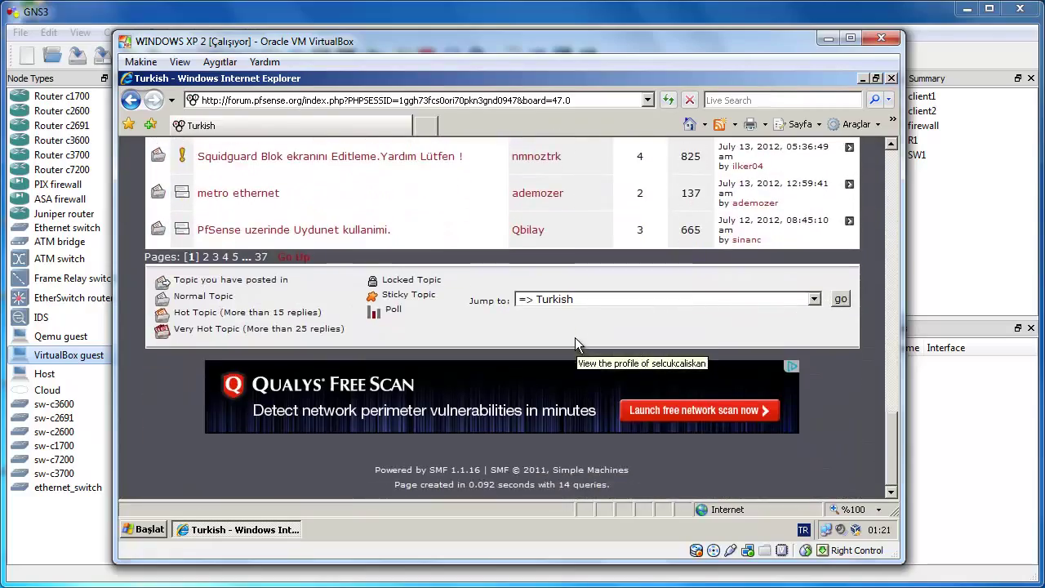
scroll(575, 343, up, 15)
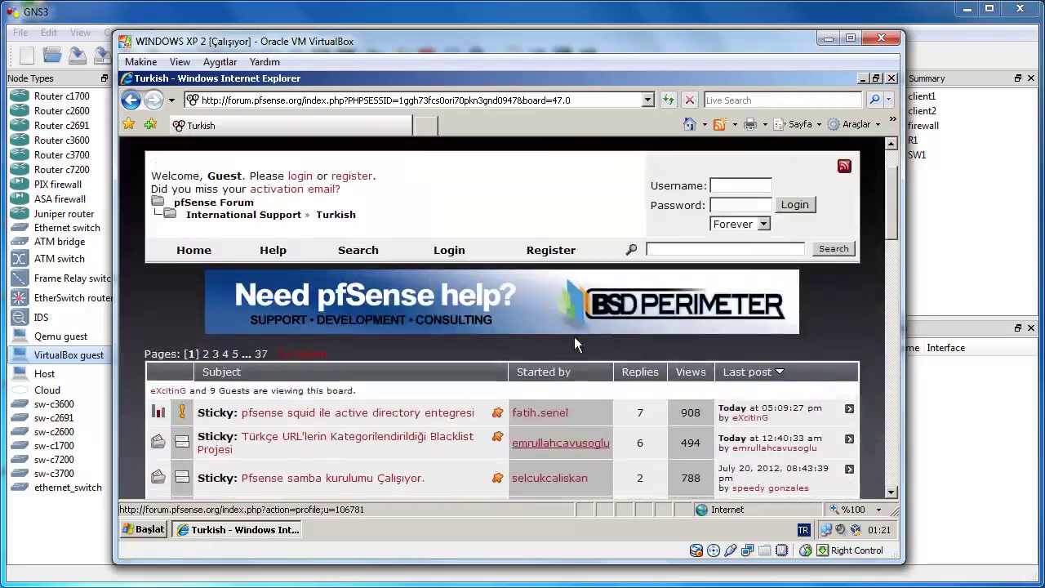
click(825, 37)
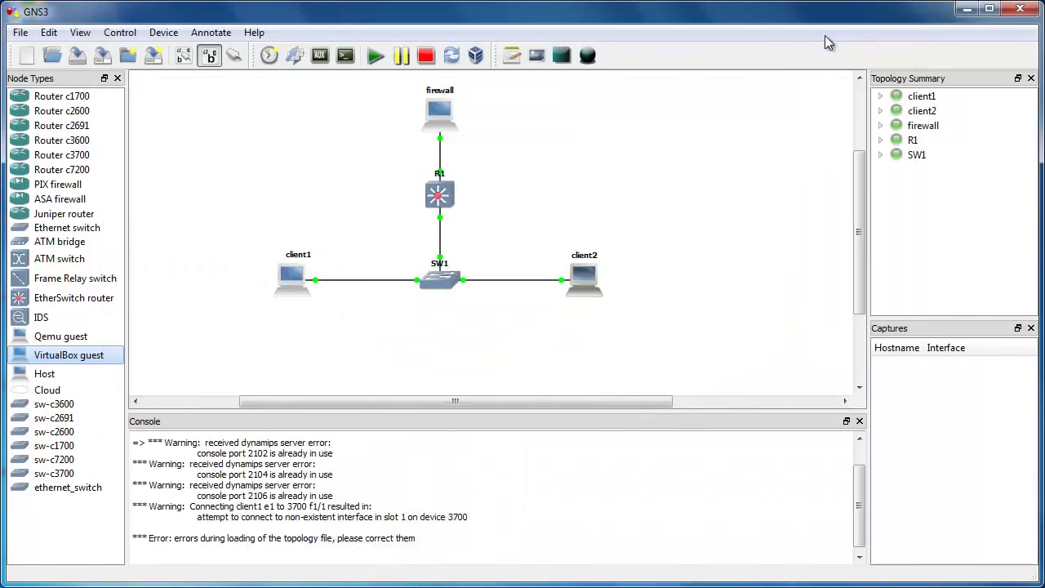